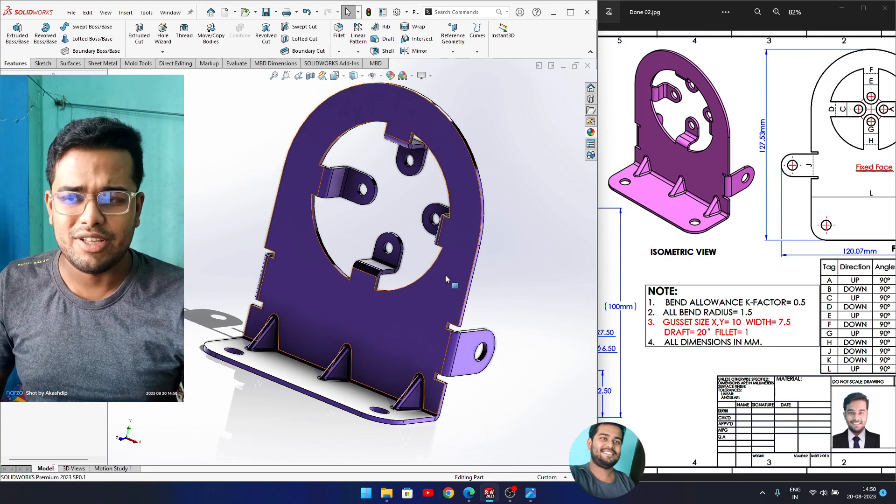
Examine the finished sheet metal bracket's tabs, flanges and gussets from several angles.
mouse_move(513, 288)
middle_mouse_down()
mouse_move(497, 290)
mouse_move(515, 292)
middle_mouse_up()
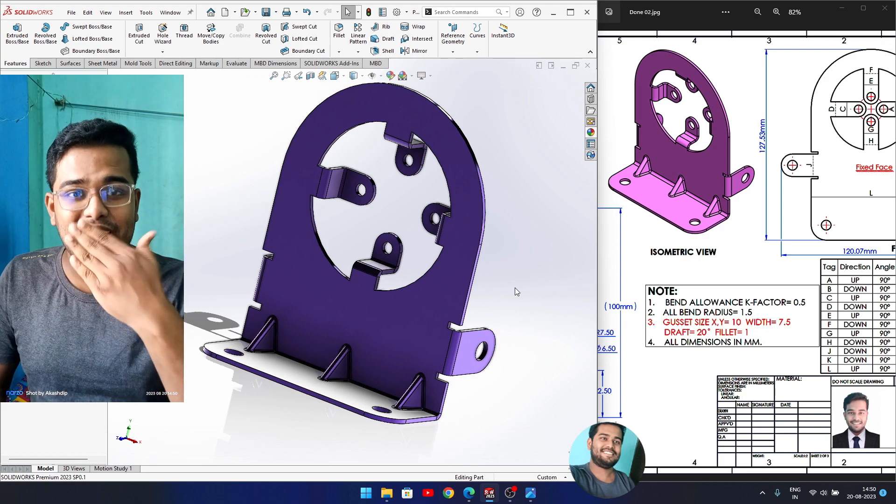
mouse_move(514, 289)
middle_mouse_down()
mouse_move(502, 292)
mouse_move(513, 293)
middle_mouse_up()
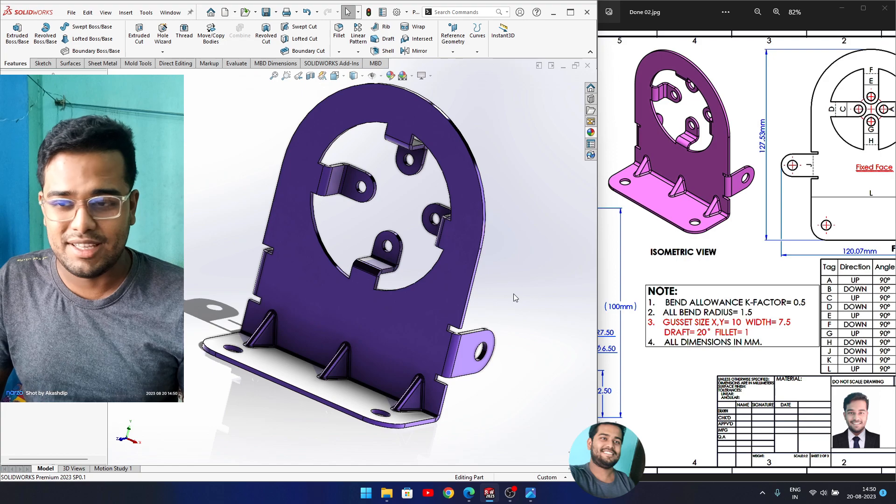
mouse_move(514, 293)
middle_mouse_down()
mouse_move(490, 294)
mouse_move(521, 289)
mouse_move(497, 287)
middle_mouse_up()
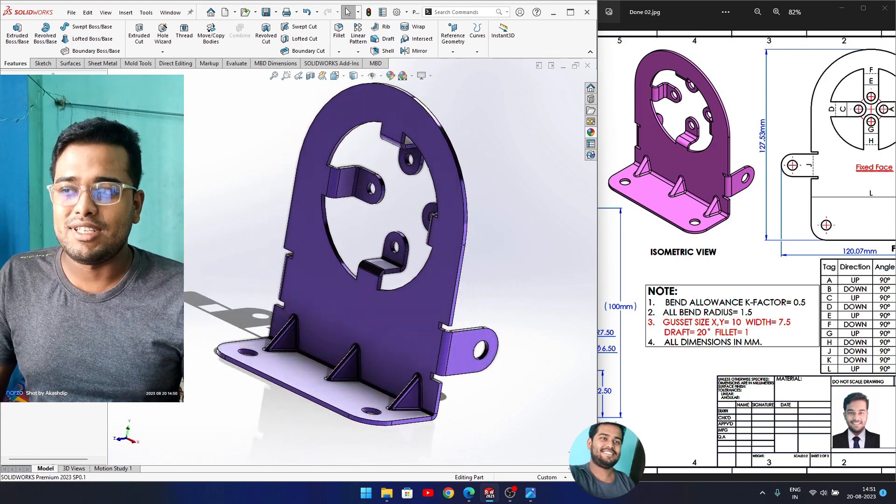
left_click(72, 65)
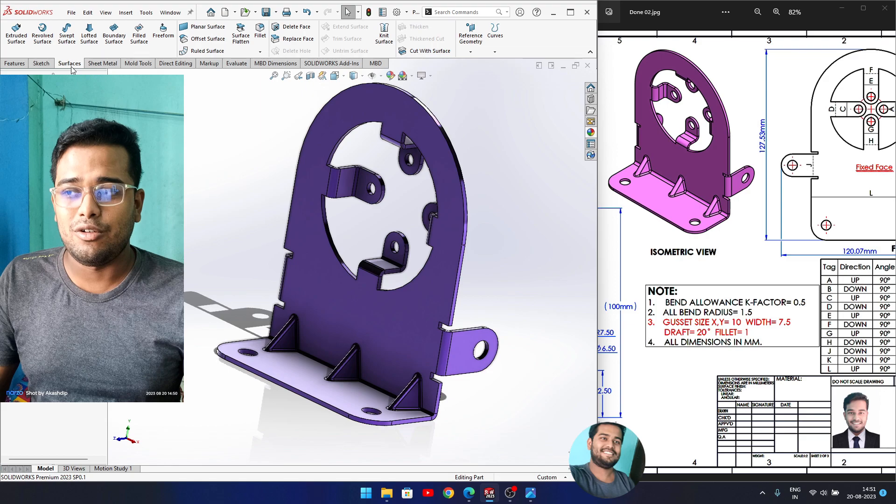
left_click(102, 65)
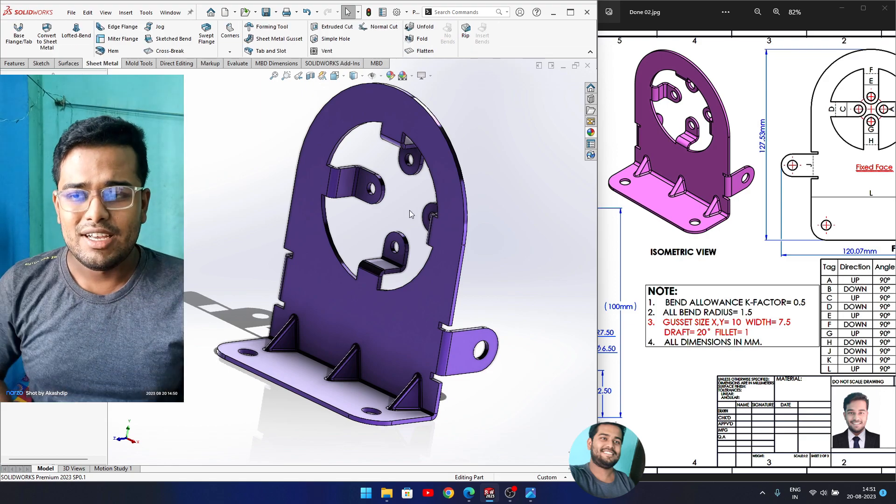
middle_click_drag(483, 266, 500, 269)
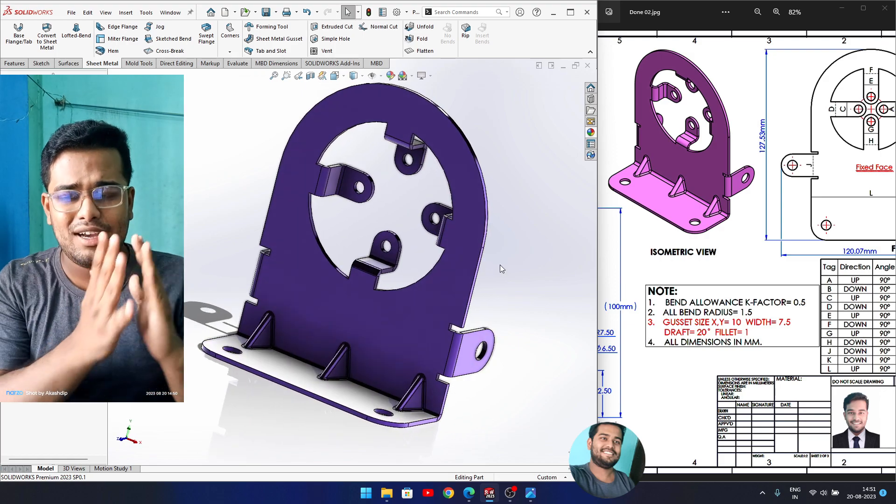
middle_click_drag(503, 248, 509, 265)
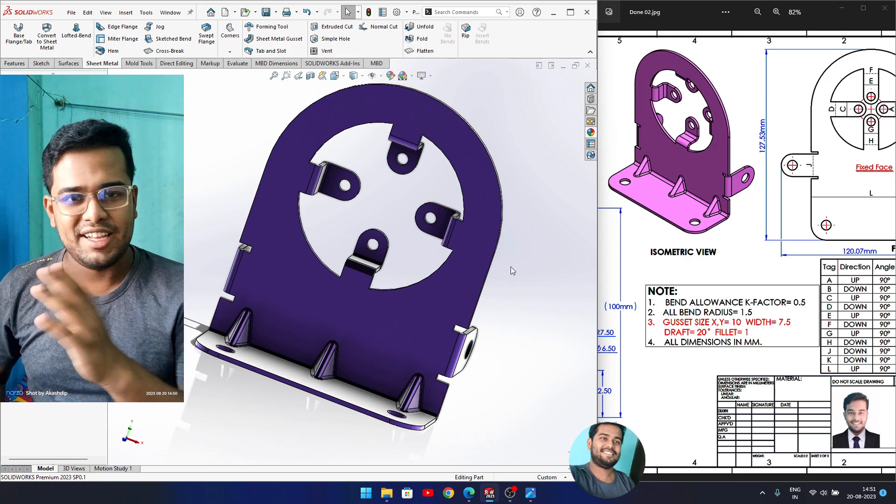
middle_click_drag(510, 267, 502, 270)
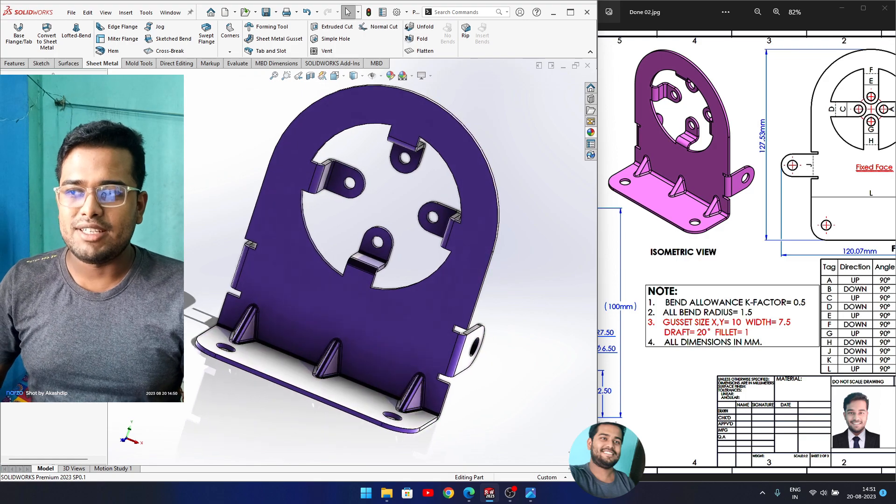
left_click(69, 63)
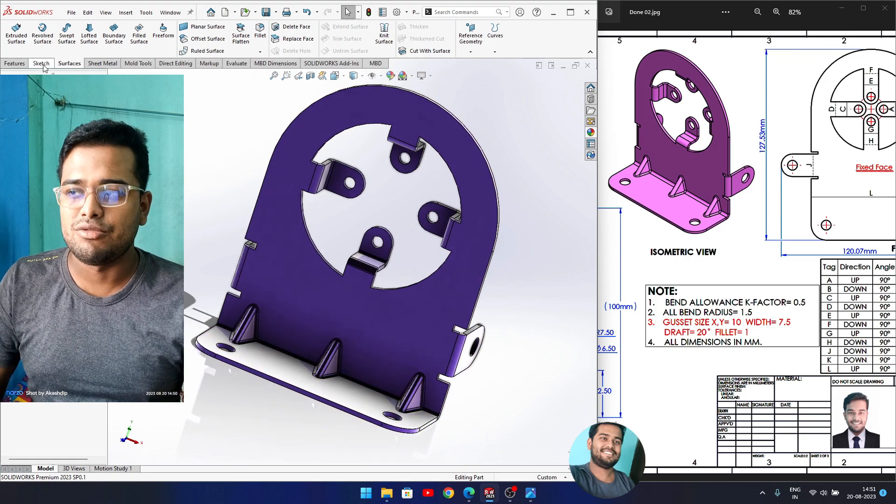
left_click(102, 63)
left_click(69, 63)
left_click(103, 65)
mouse_move(508, 285)
middle_mouse_down()
mouse_move(493, 286)
mouse_move(545, 278)
mouse_move(500, 263)
mouse_move(491, 270)
mouse_move(524, 265)
mouse_move(510, 270)
middle_mouse_up()
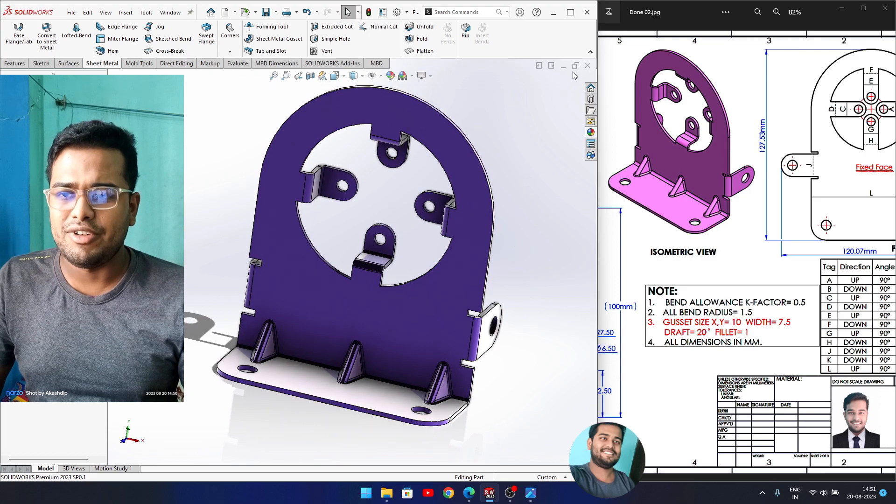
Close the finished bracket, show the dimensioned front view in the reference drawing, and create a new part.
left_click(588, 67)
left_click(405, 254)
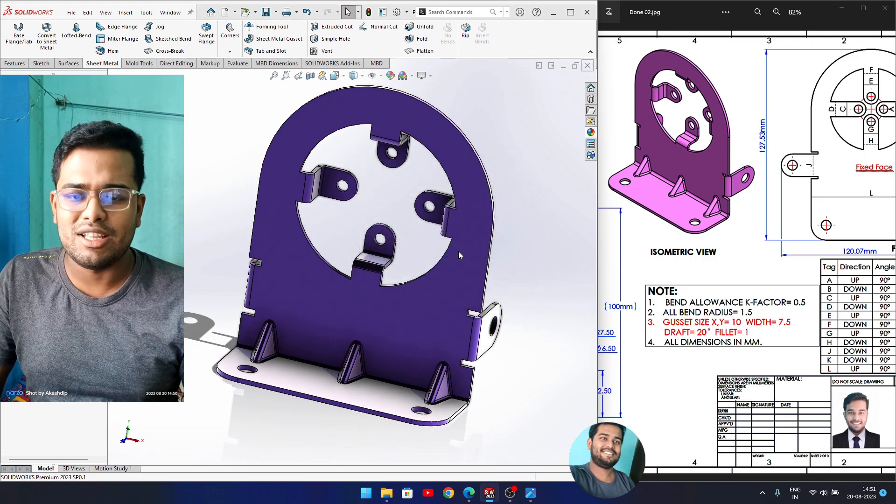
mouse_move(627, 320)
left_mouse_down()
mouse_move(765, 351)
mouse_move(887, 253)
left_mouse_up()
left_click_drag(789, 350, 833, 353)
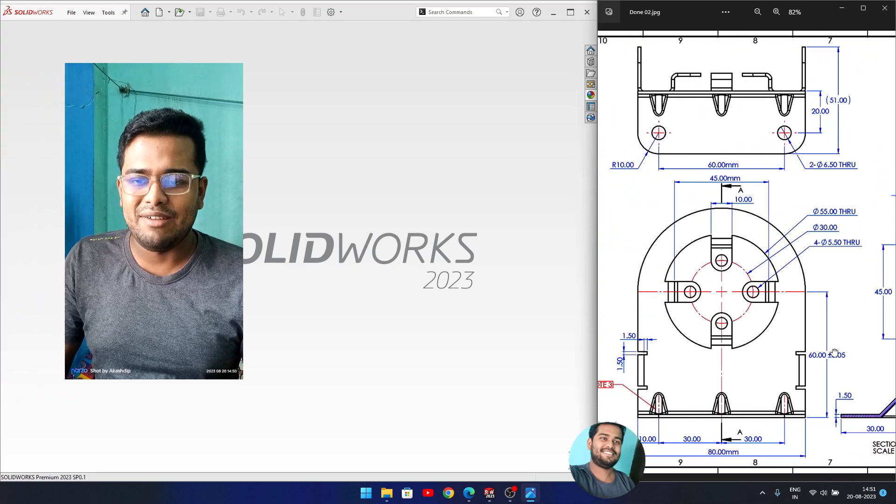
left_click_drag(748, 334, 769, 336)
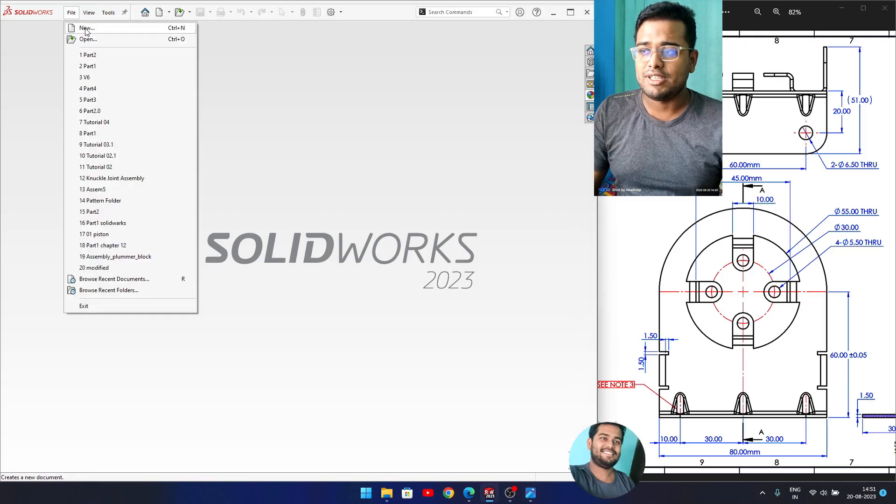
left_click(81, 26)
left_click(467, 350)
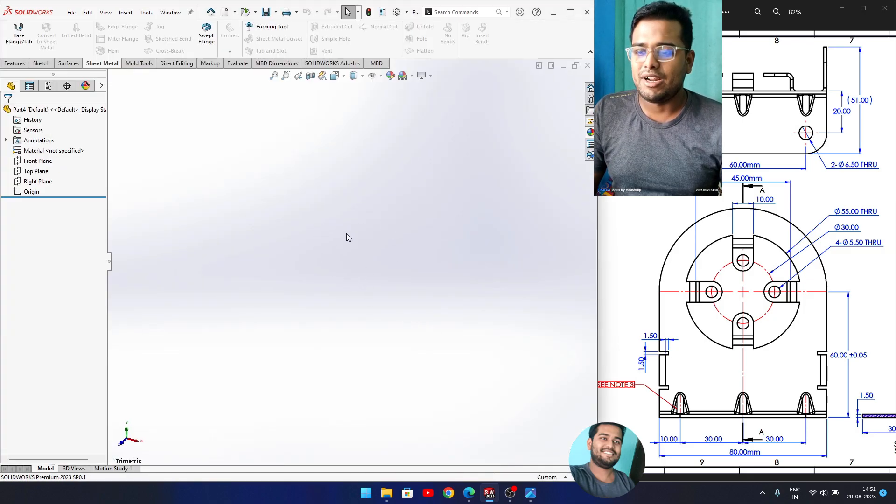
Sketch a center rectangle about 90 mm by 89 mm on the Front Plane, centred on the origin.
left_click(42, 63)
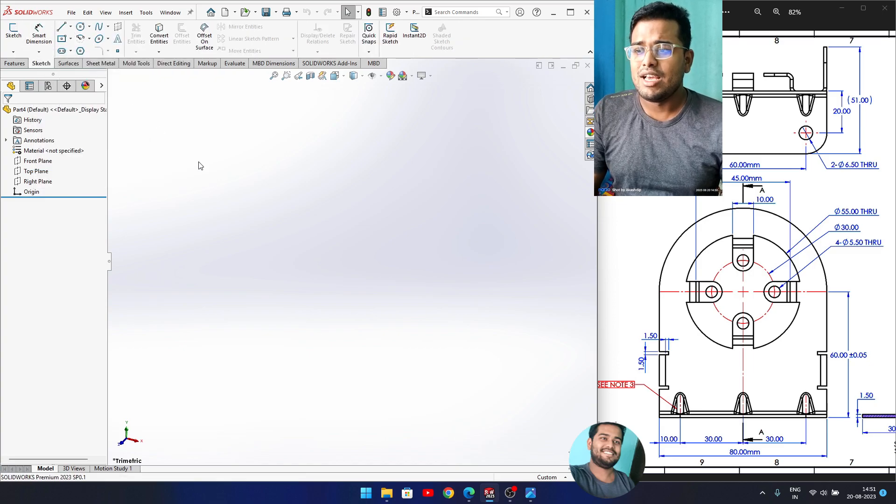
left_click(62, 40)
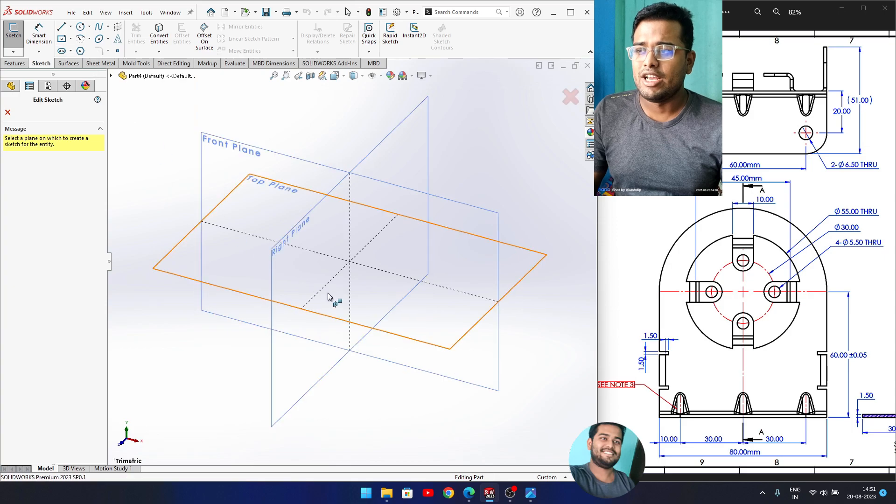
left_click(219, 164)
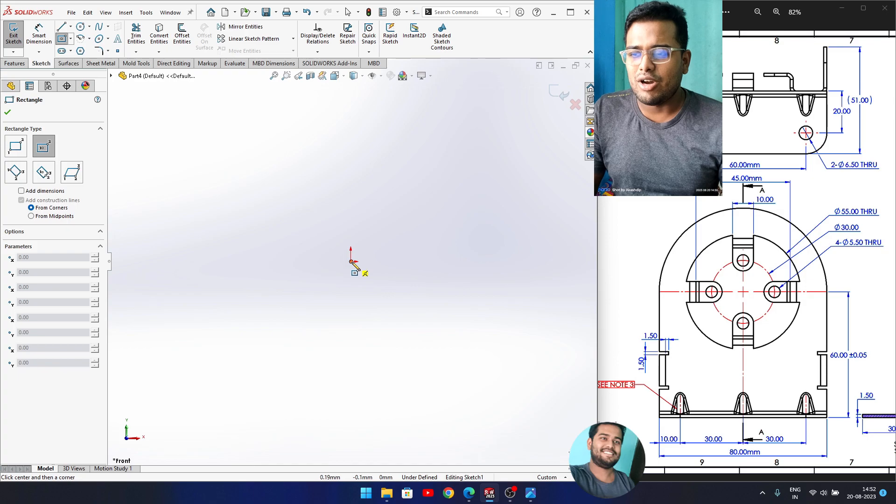
left_click(351, 262)
left_click(461, 371)
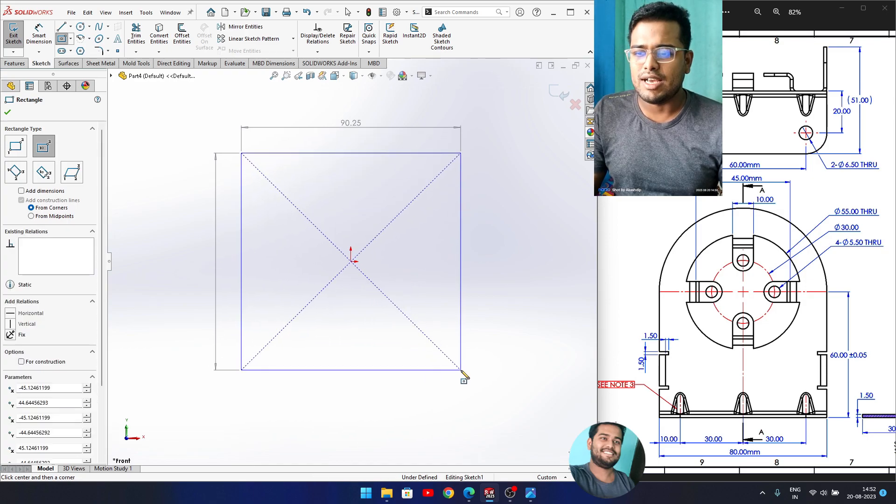
Dimension the rectangle to 60 mm high and 80 mm wide.
right_click_drag(421, 402, 422, 353)
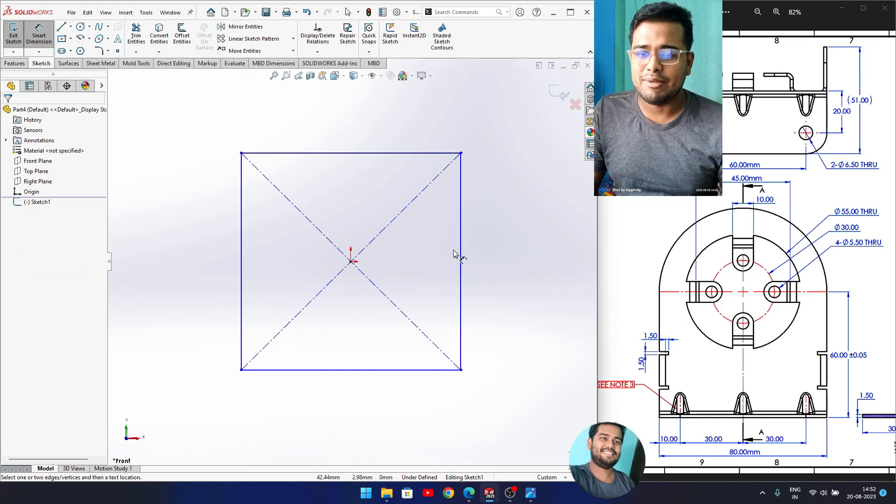
left_click(462, 186)
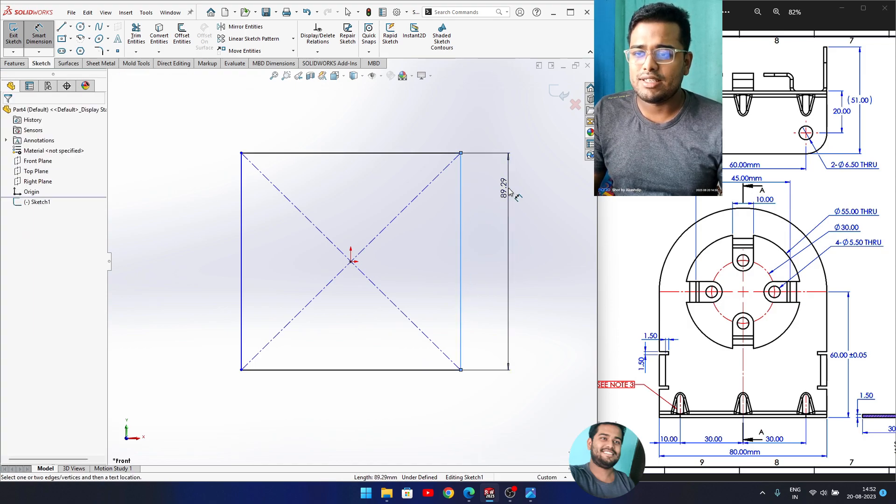
left_click(508, 191)
type("60")
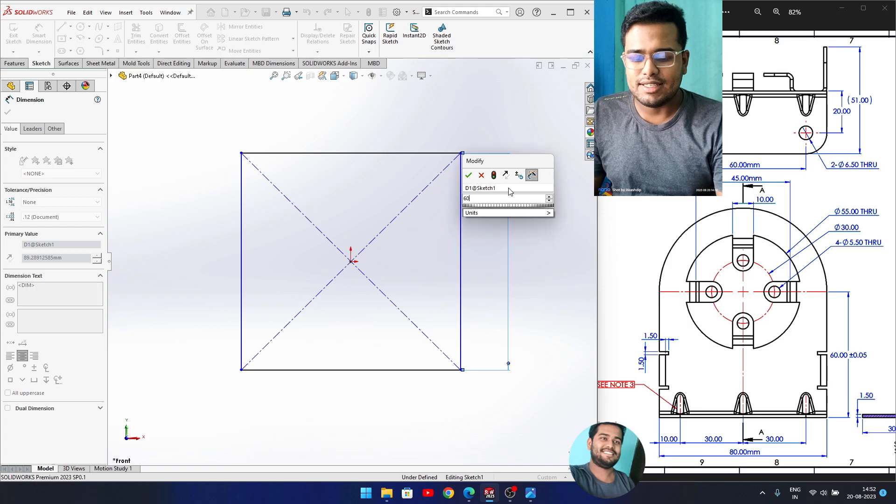
key("Return")
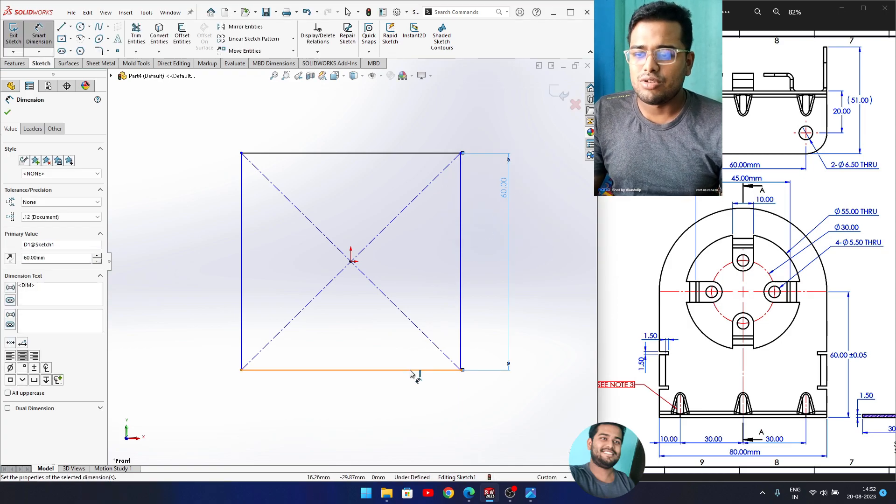
left_click(410, 370)
left_click(411, 401)
type("80")
key("Return")
Draw a centerpoint arc above the rectangle, centred on the upper edge's midpoint and spanning its two upper corners as a semicircle.
scroll(426, 350, "up", 2)
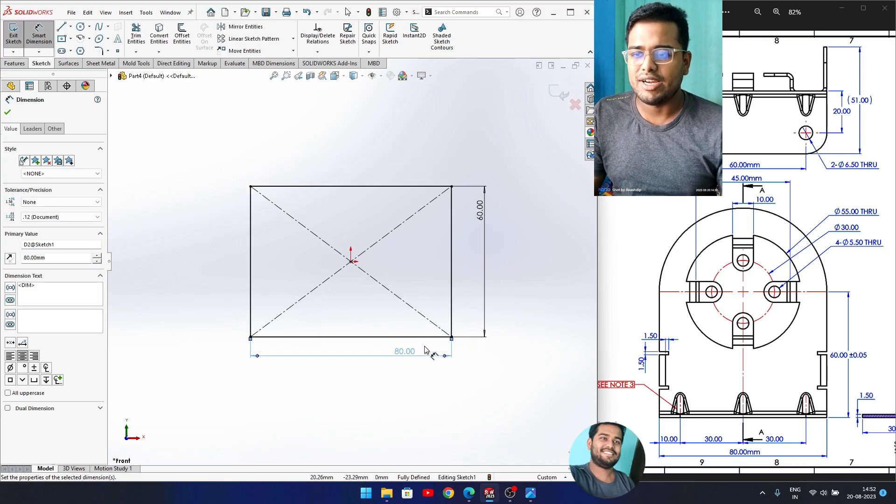
left_click(82, 39)
left_click(351, 186)
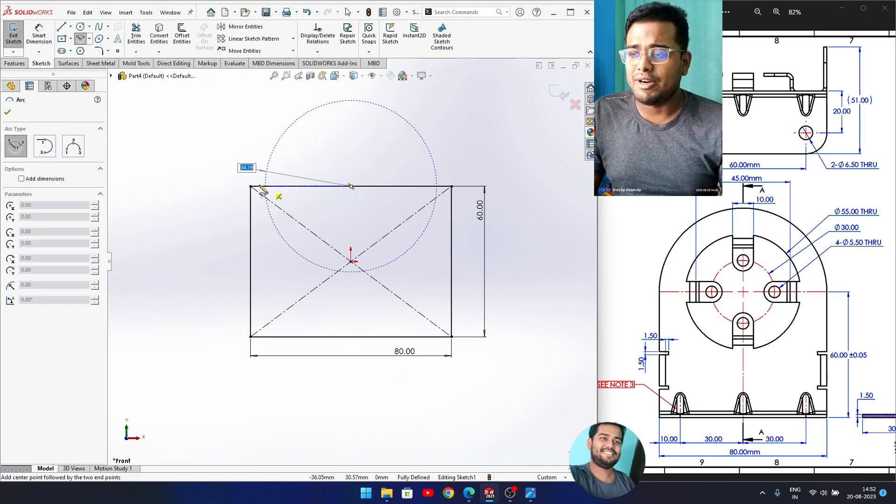
left_click(250, 186)
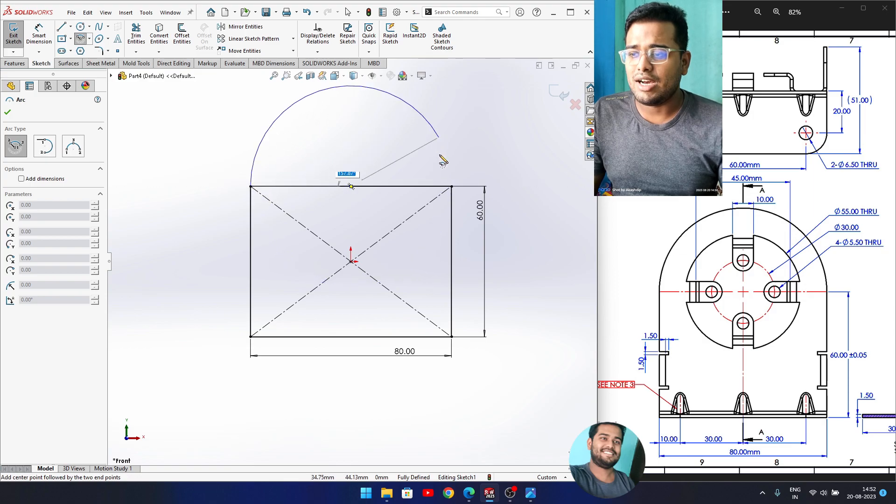
left_click(452, 186)
scroll(432, 251, "up", 1)
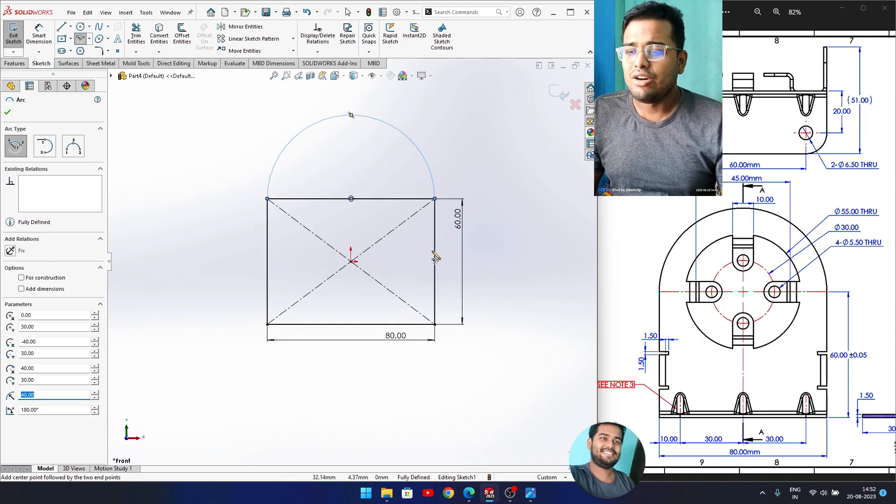
right_click_drag(422, 258, 421, 212)
left_click(422, 167)
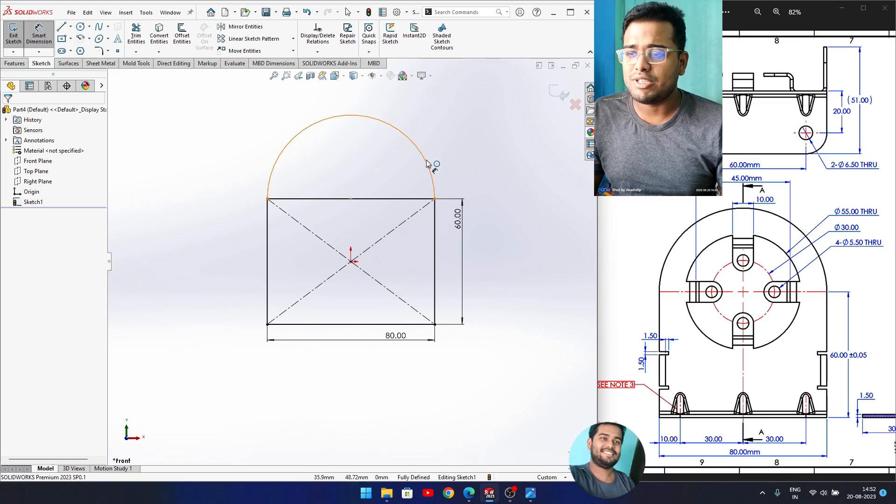
left_click(449, 142)
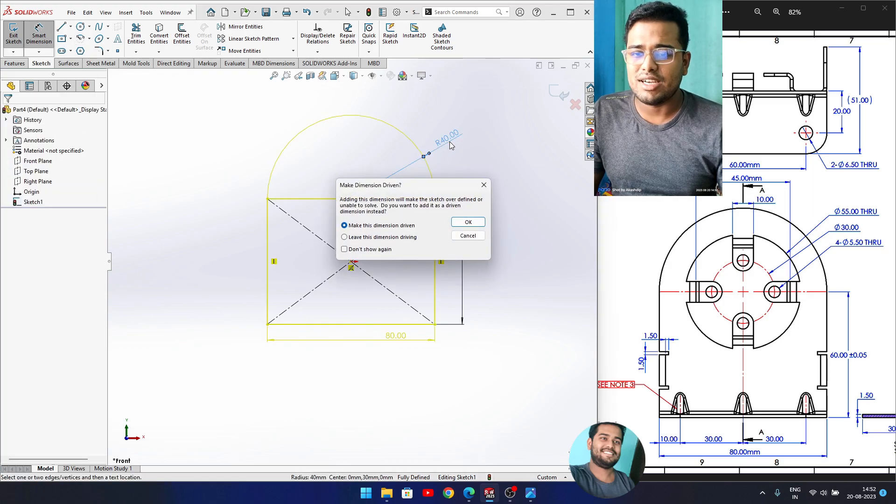
left_click(463, 237)
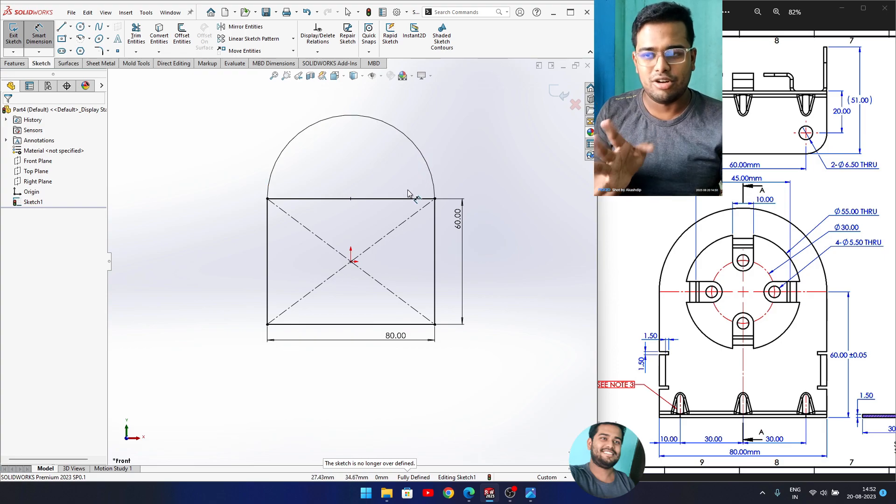
right_click(332, 164)
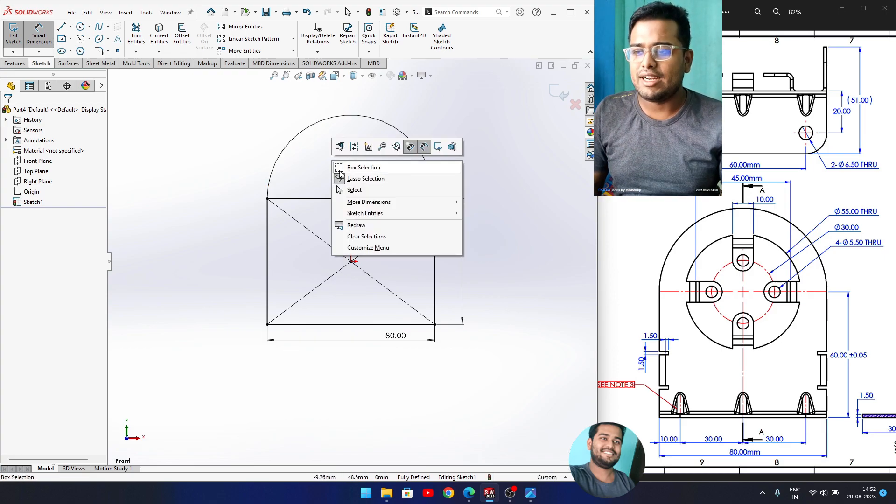
left_click(323, 166)
key("Escape")
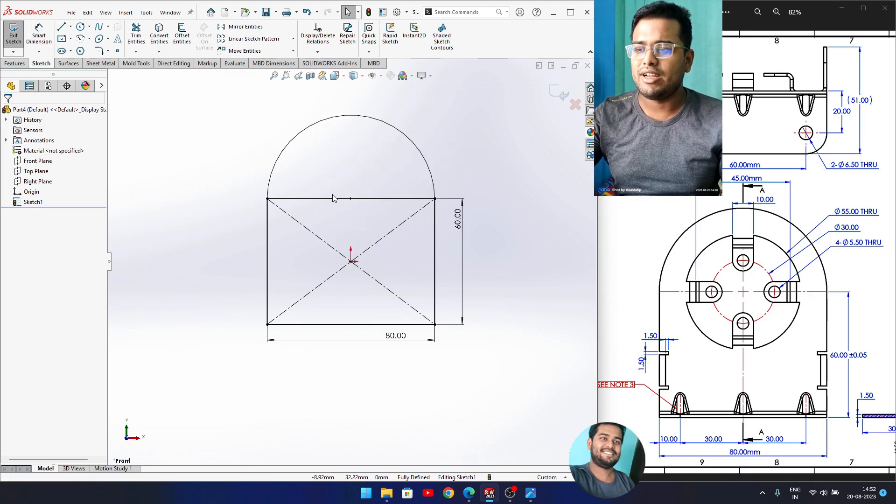
Convert the rectangle's upper edge, between the arc's endpoints, to construction geometry.
left_click(295, 199)
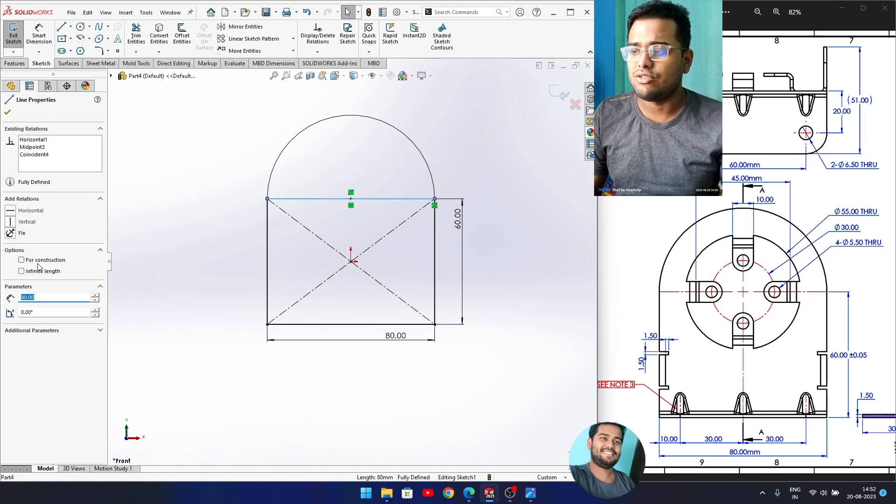
left_click(22, 259)
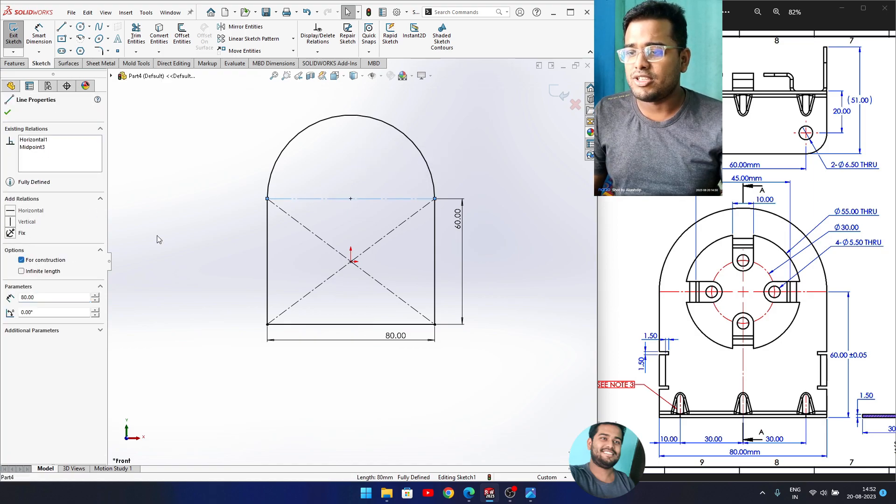
left_click(206, 200)
left_click(292, 146)
left_click(379, 171)
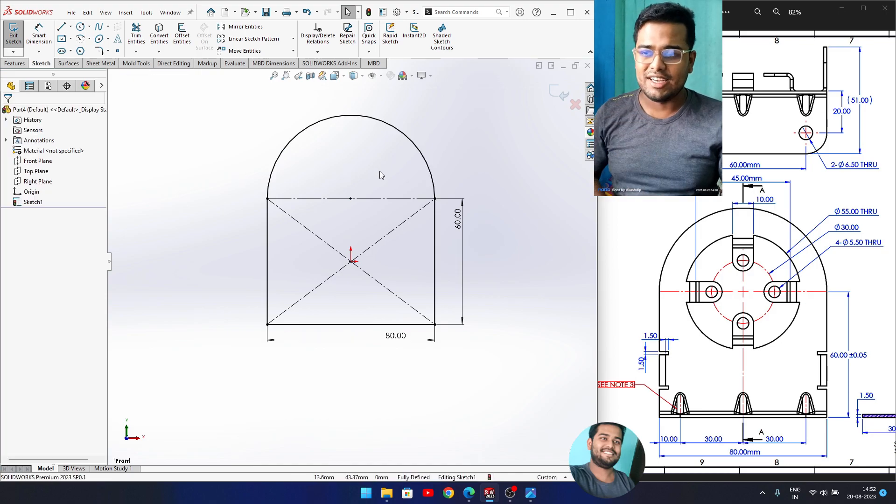
key("z")
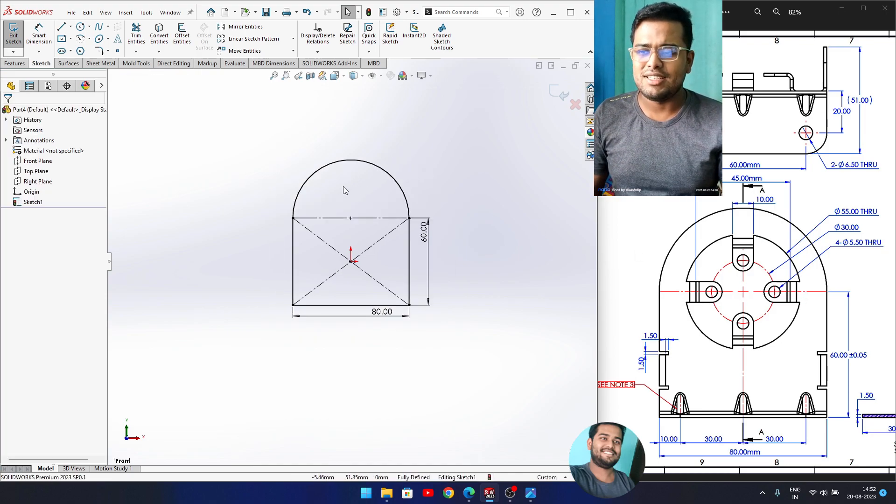
Draw a 55 mm diameter circle centred on the midpoint of the horizontal construction line, with sketch numeric input on.
scroll(345, 186, "down", 2)
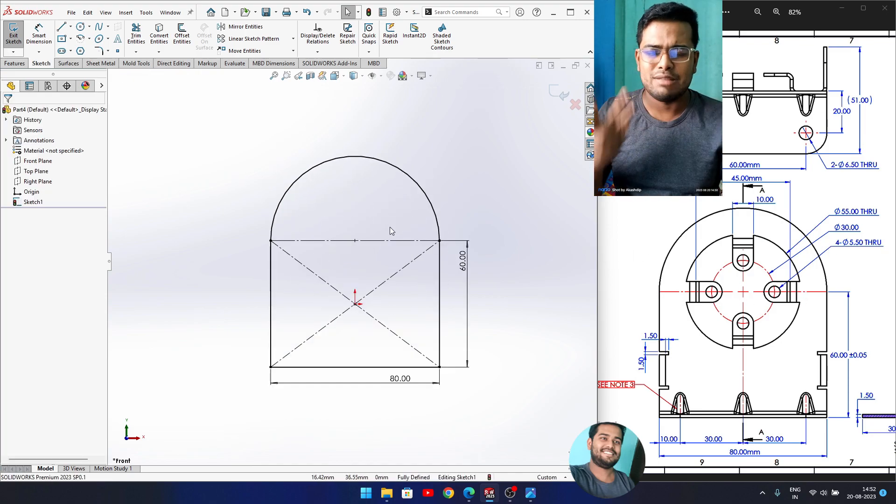
scroll(390, 230, "down", 1)
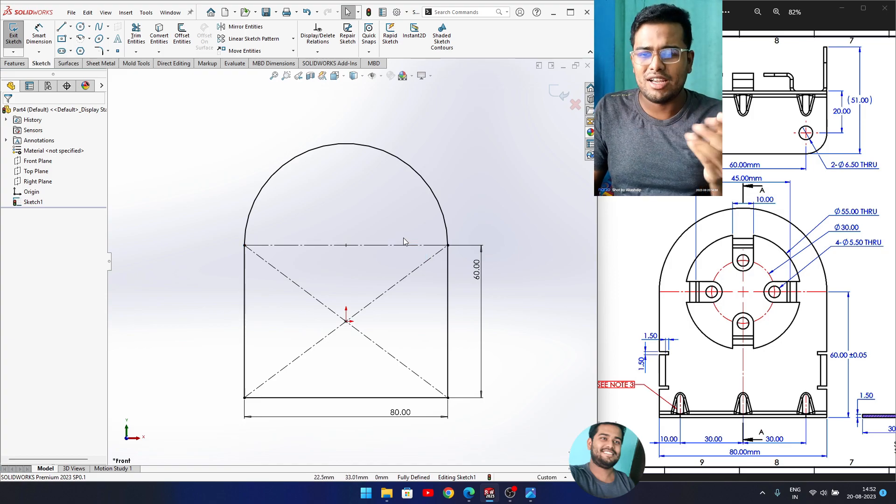
scroll(404, 266, "down", 1)
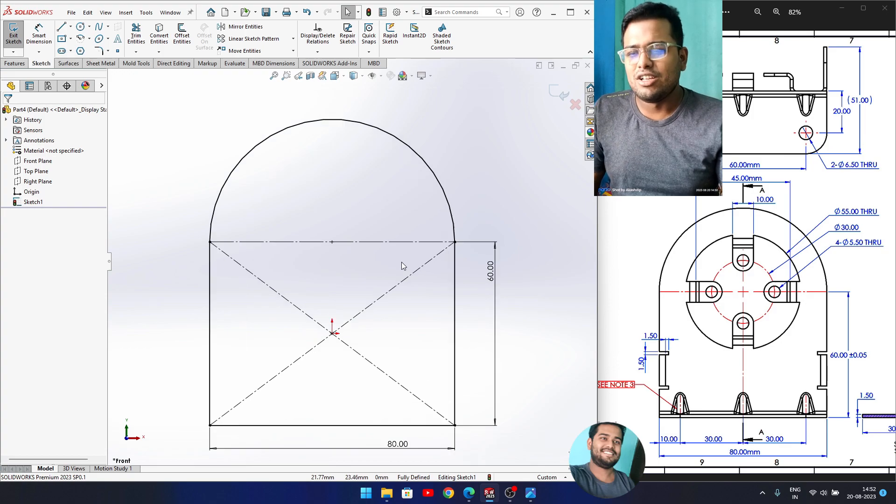
right_click(324, 210)
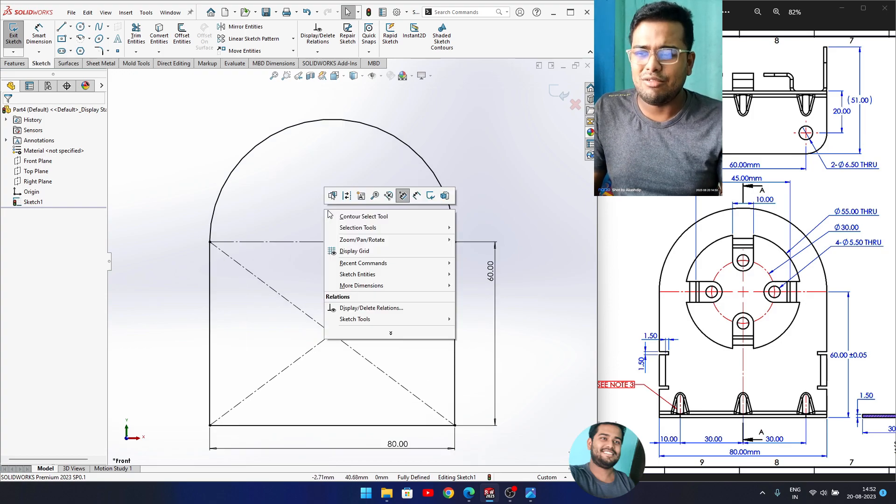
right_click(294, 191)
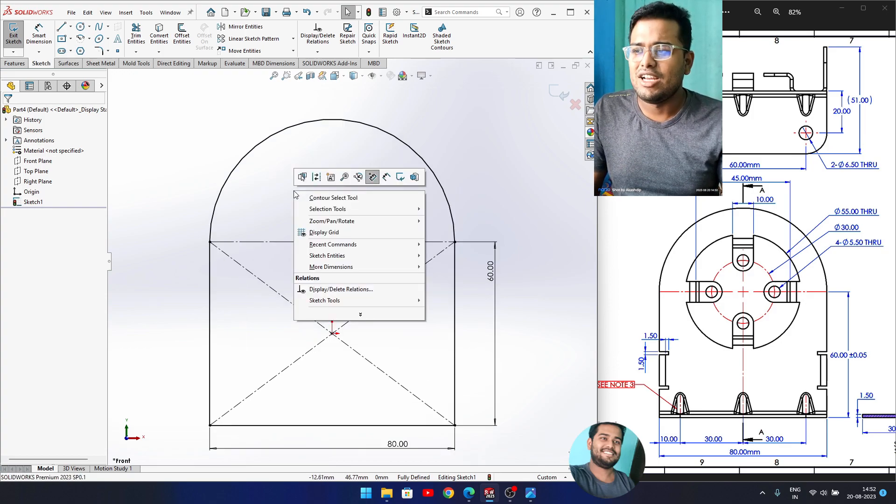
left_click(80, 27)
left_click(332, 243)
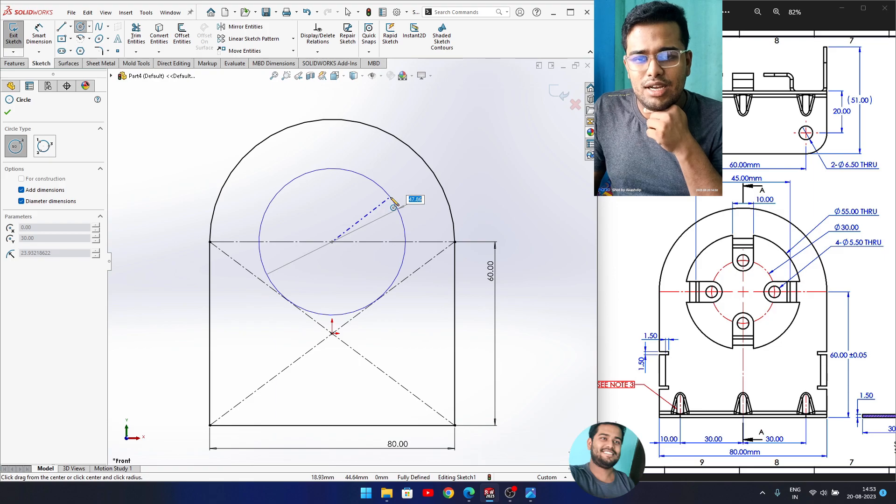
key("Return")
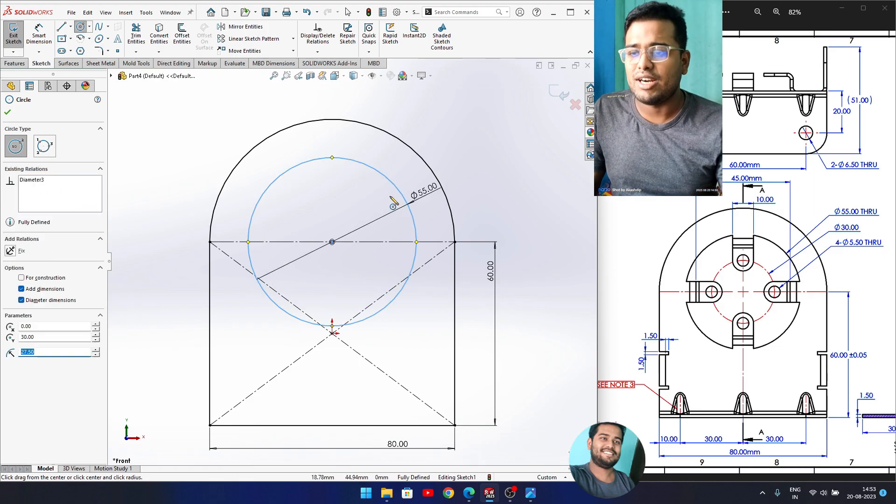
key("Escape")
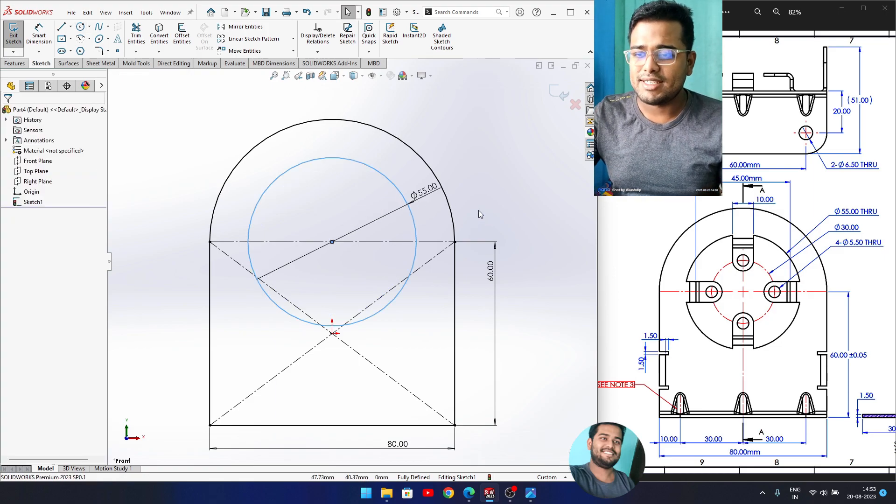
right_click(478, 211)
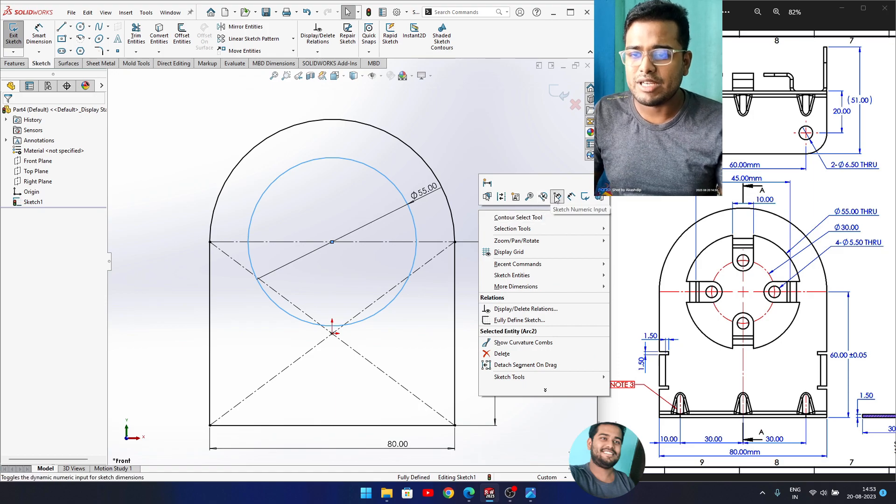
left_click(527, 152)
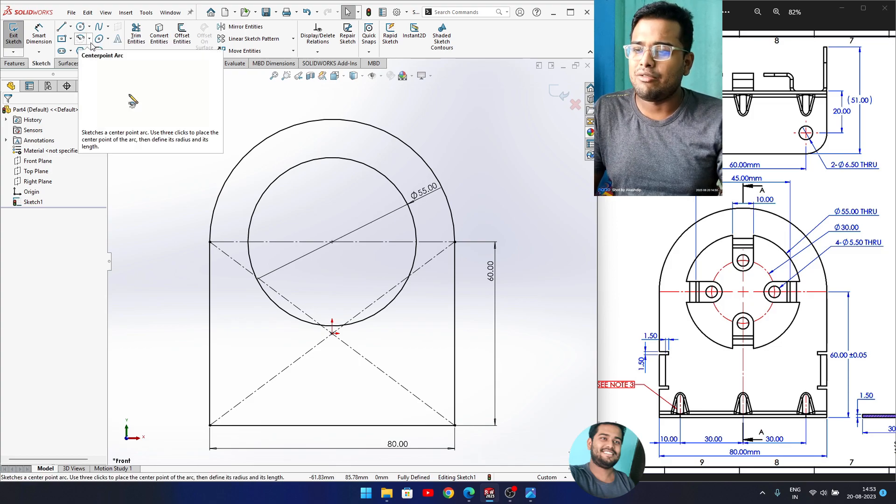
Draw a concentric 30 mm diameter circle inside the 55 mm circle and make it construction geometry.
left_click(81, 27)
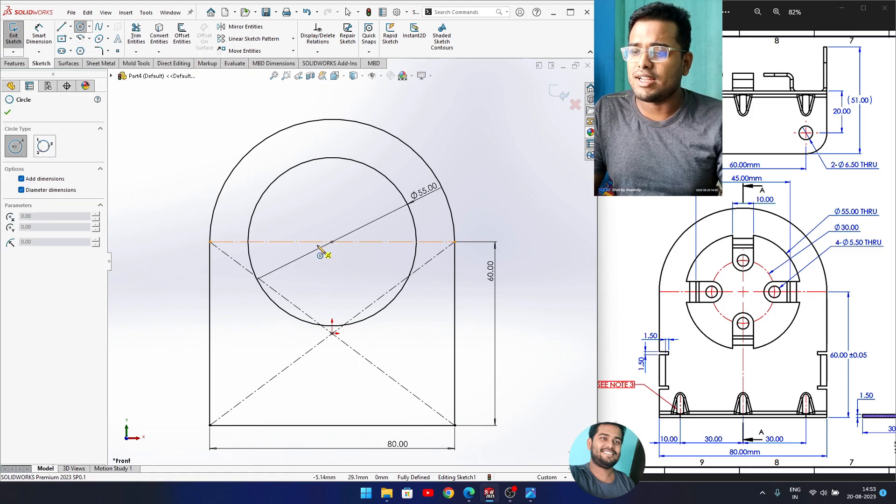
left_click(332, 242)
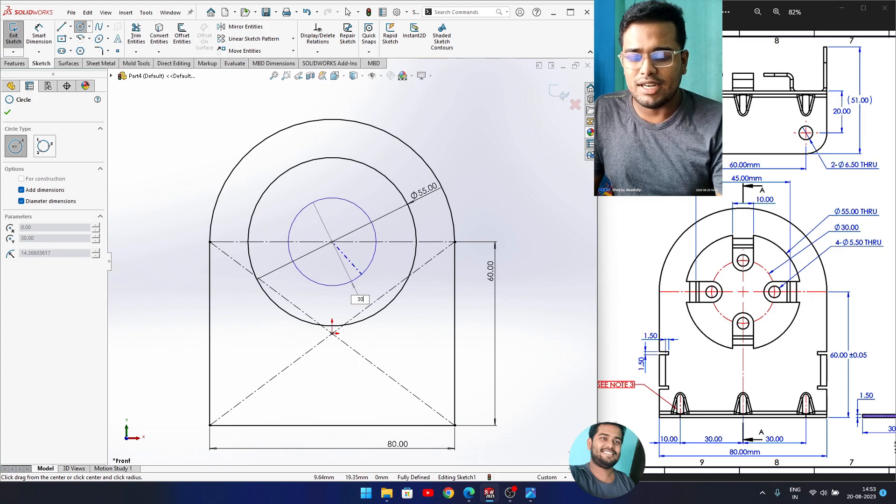
key("Return")
left_click(21, 278)
left_click(7, 113)
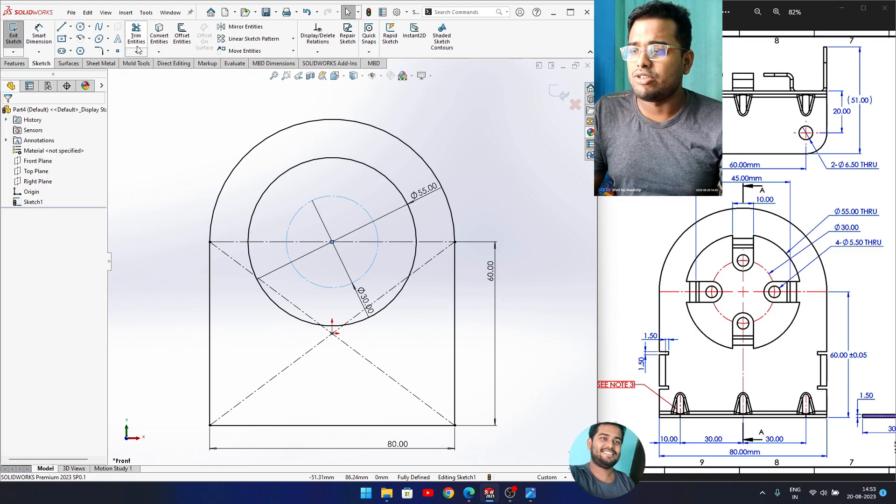
Sketch an open U-shaped tab outline inside the 55 mm circle's left side, with two horizontal lines about 15 mm long joined by an arc.
left_click(71, 27)
left_click(65, 27)
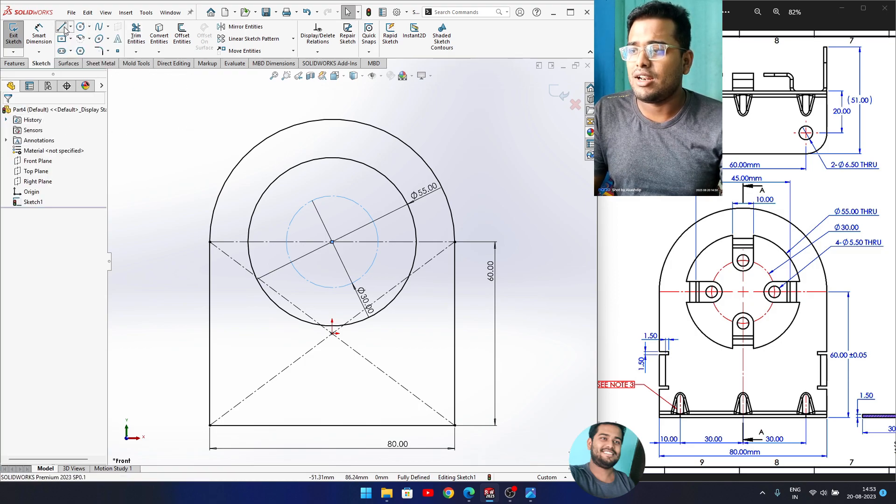
scroll(224, 254, "up", 3)
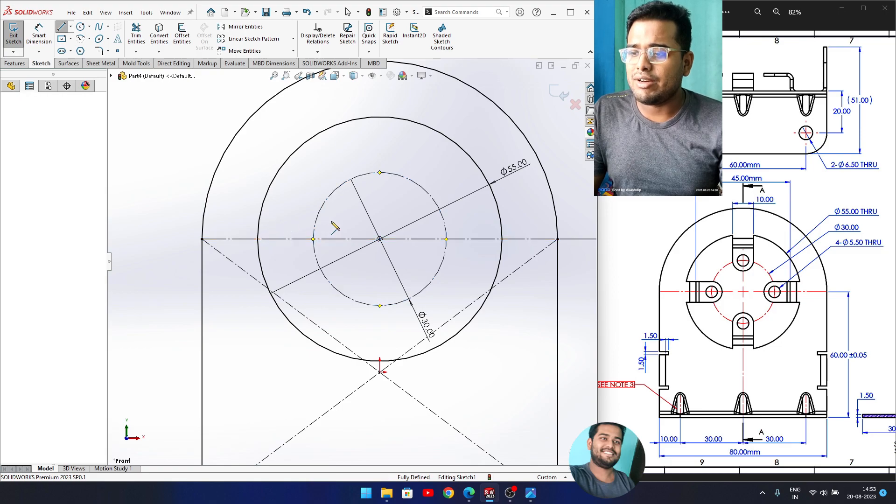
left_click(271, 222)
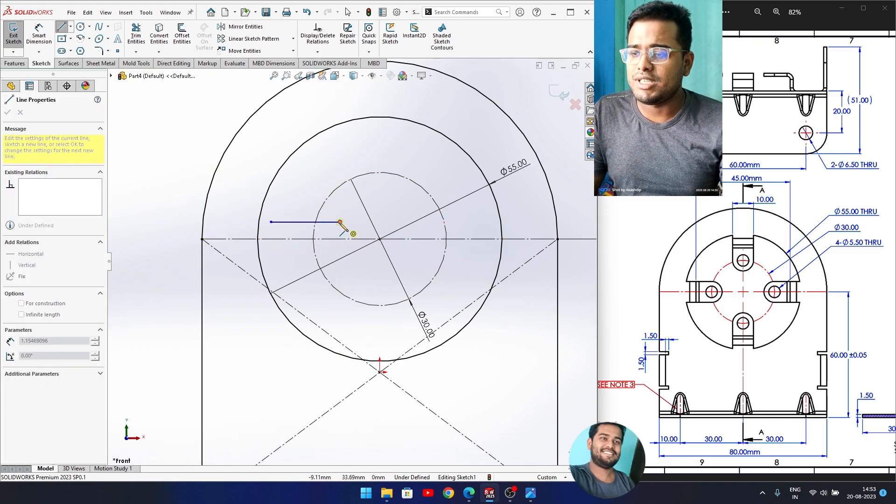
left_click(339, 222)
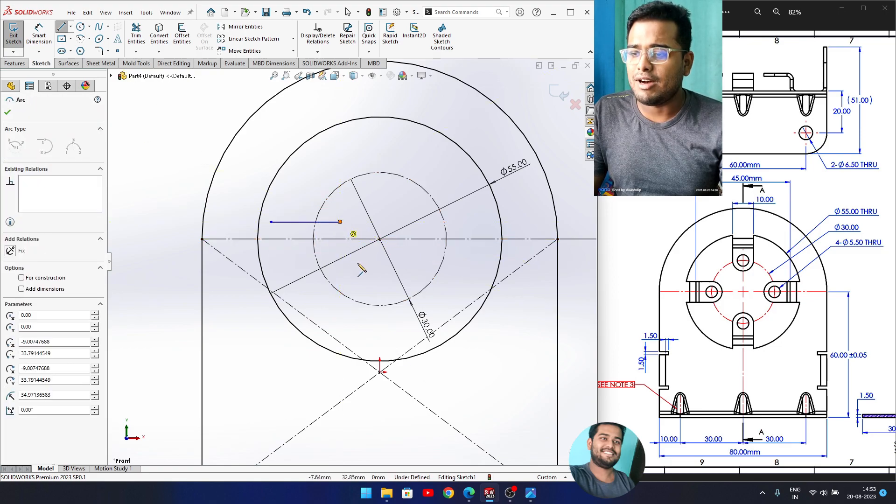
left_click(278, 274)
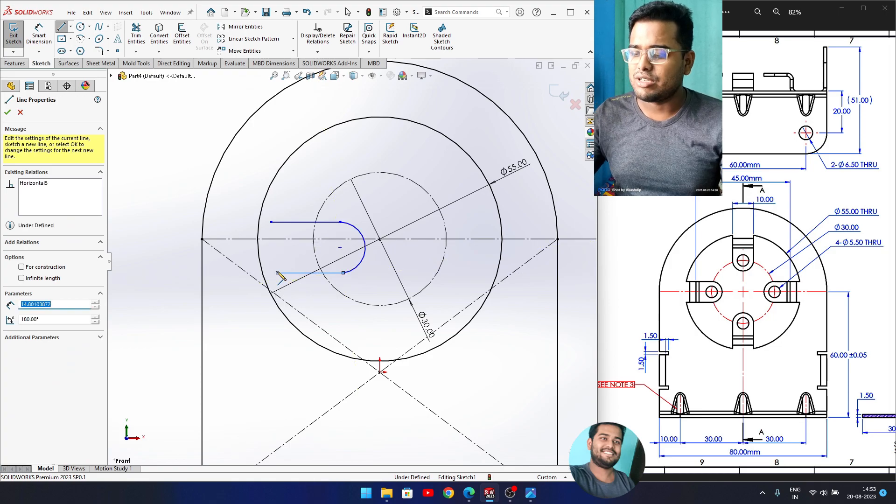
key("Escape")
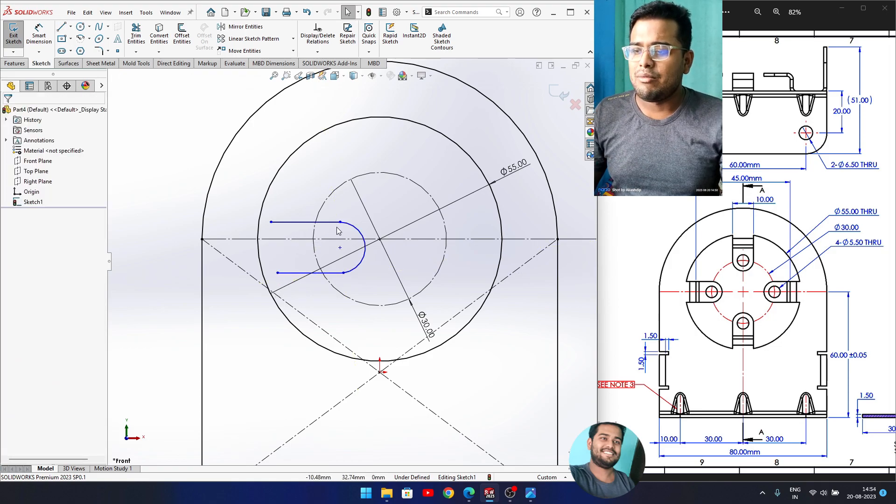
Make the tab arc's centre coincident with the horizontal construction line and both open line ends coincident with the 55 mm circle.
left_click(347, 241)
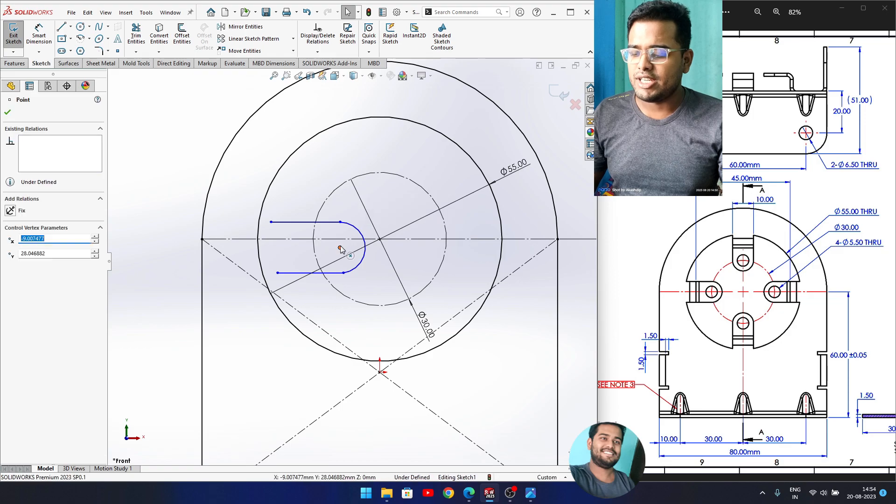
left_click(340, 239, "ctrl")
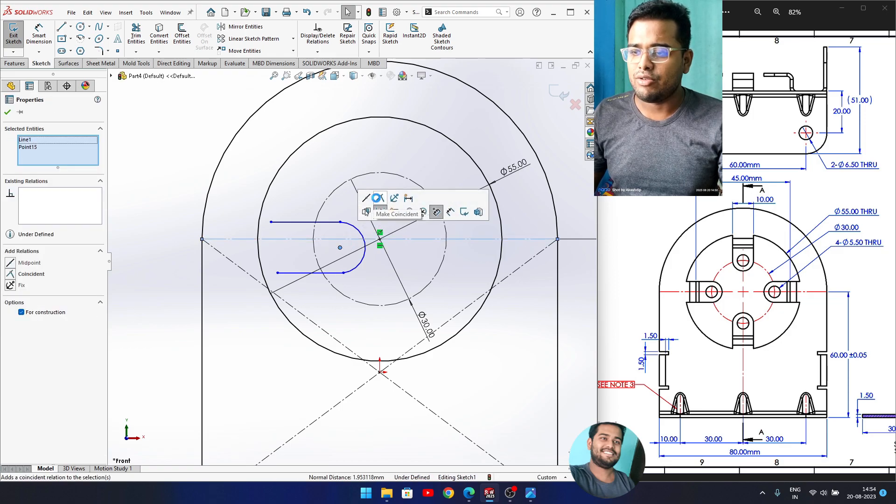
left_click(270, 214)
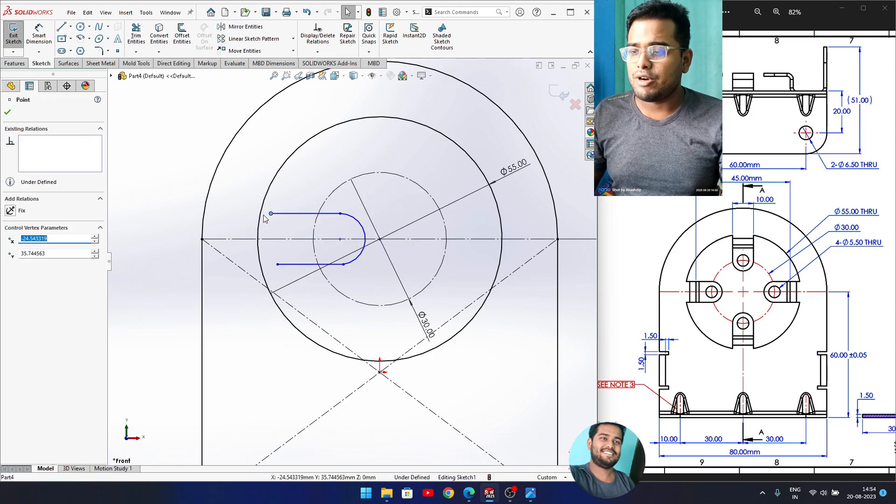
left_click(261, 215, "ctrl")
left_click(302, 173)
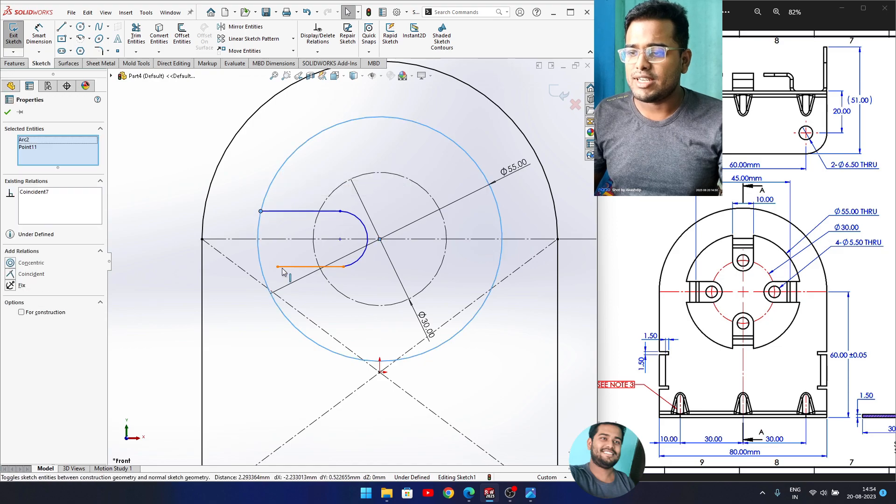
left_click(278, 268)
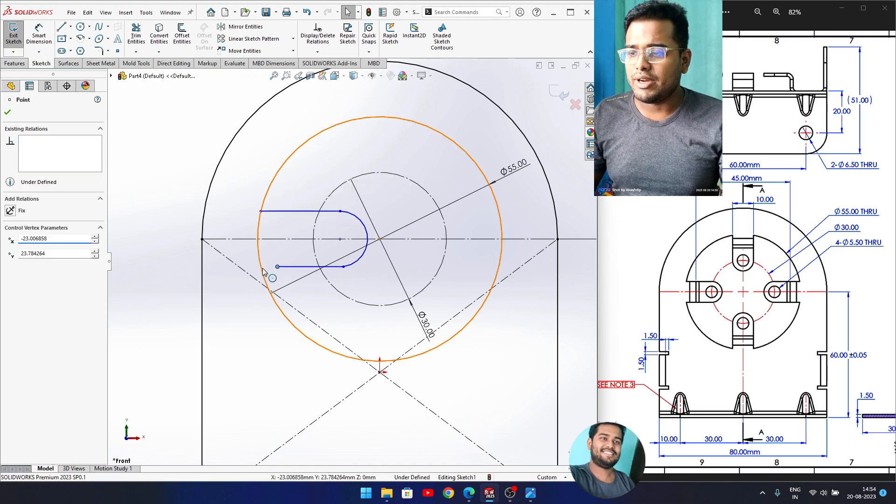
left_click(261, 267, "ctrl")
left_click(303, 226)
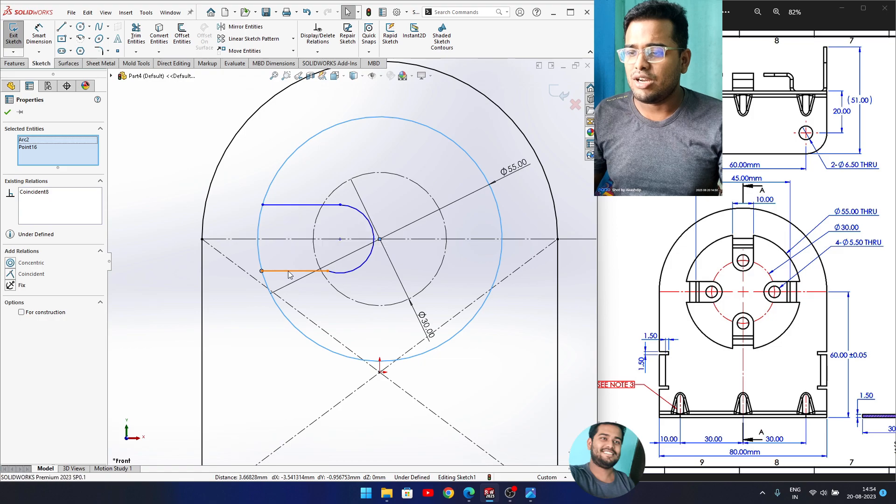
Add a tangent relation between the tab outline's lower line and its arc.
left_click(293, 271)
scroll(321, 298, "down", 5)
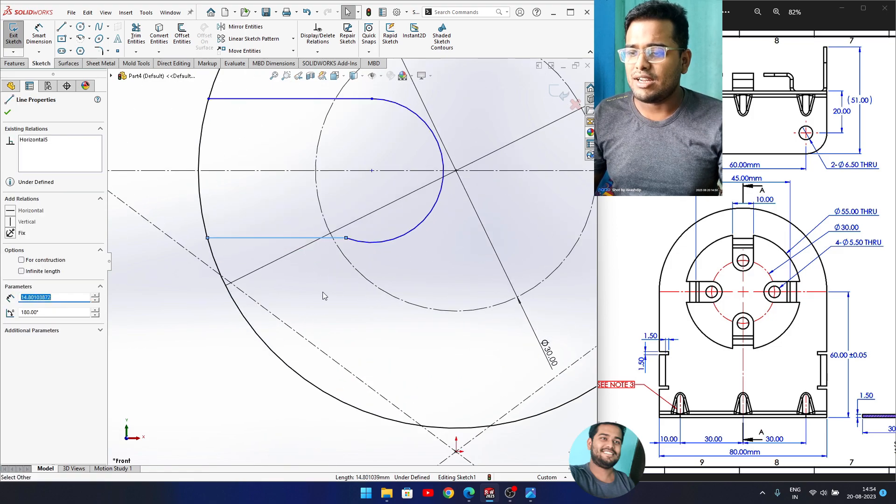
left_click(346, 238)
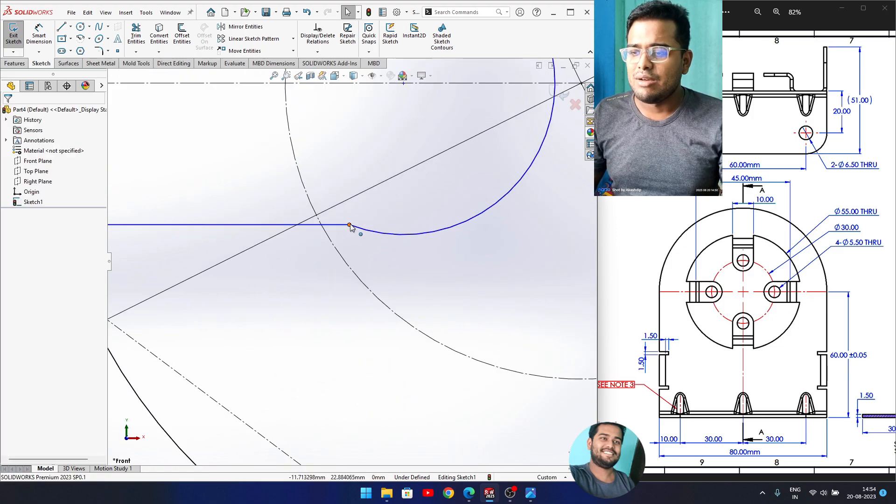
left_click(358, 230)
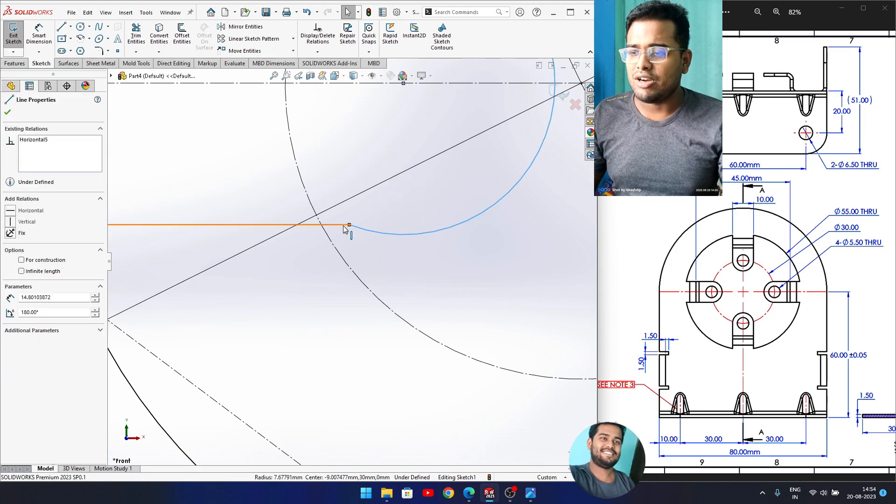
left_click(345, 225, "ctrl")
left_click(441, 198)
scroll(392, 254, "up", 8)
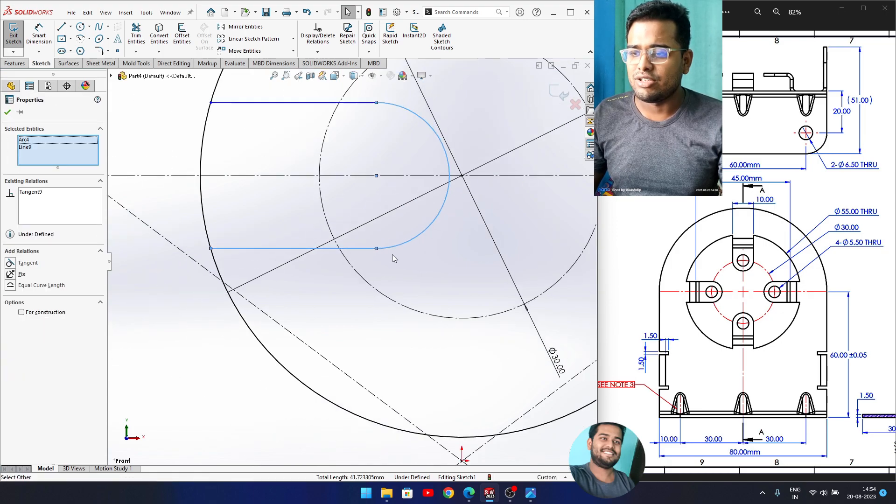
Show the sketch relations to check the tangencies at both ends of the tab's arc, and hide them again.
scroll(392, 254, "down", 3)
left_click(382, 76)
left_click(373, 180)
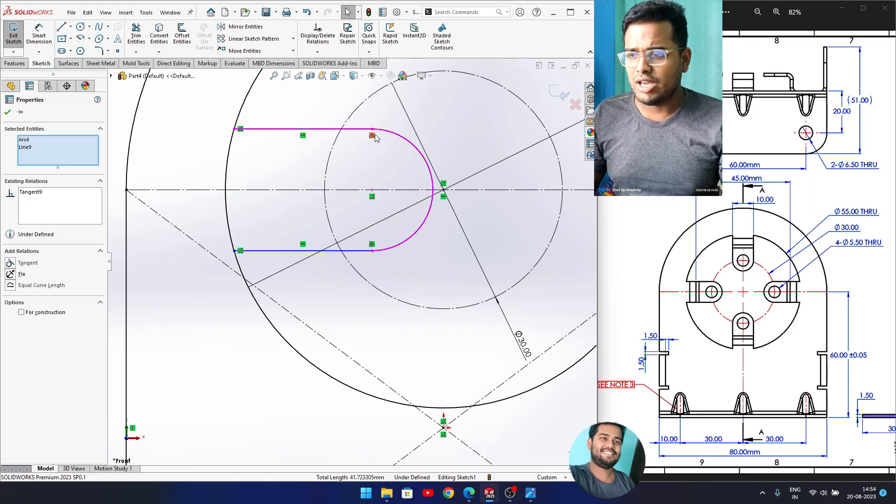
scroll(373, 136, "down", 2)
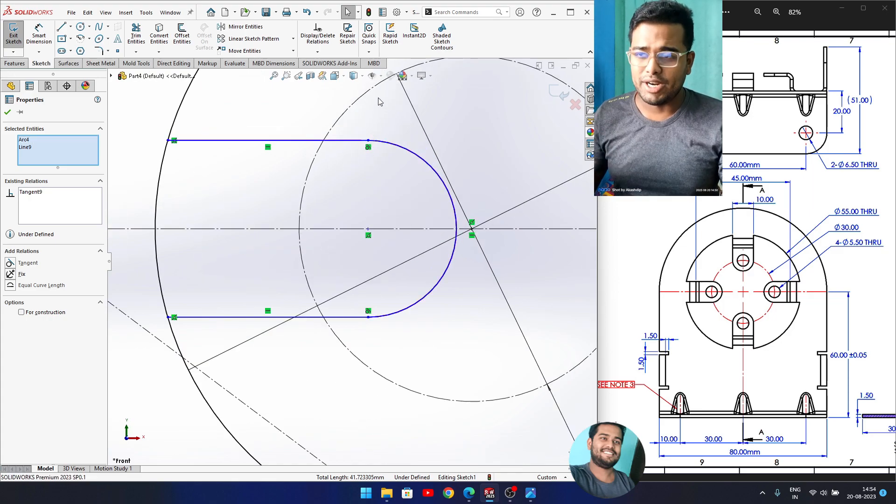
left_click(381, 76)
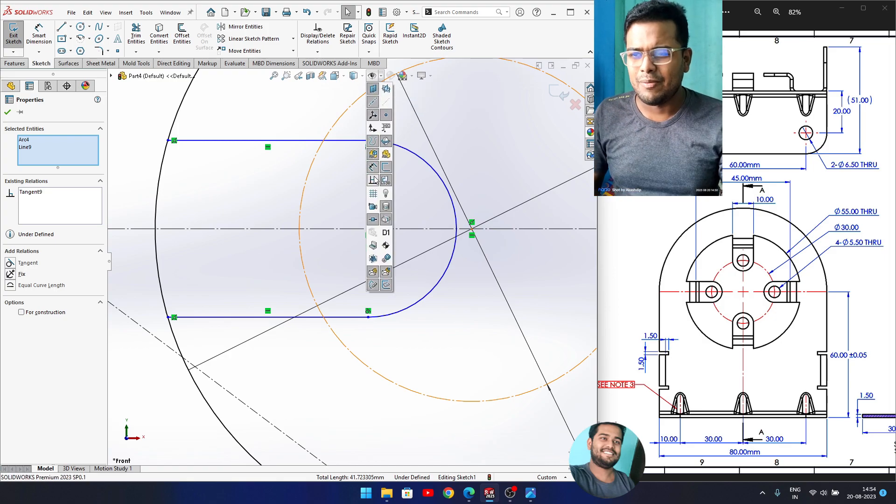
left_click(373, 181)
Dimension the tab arc's radius to 5 mm.
right_click_drag(385, 205, 397, 154)
left_click(410, 152)
left_click(472, 126)
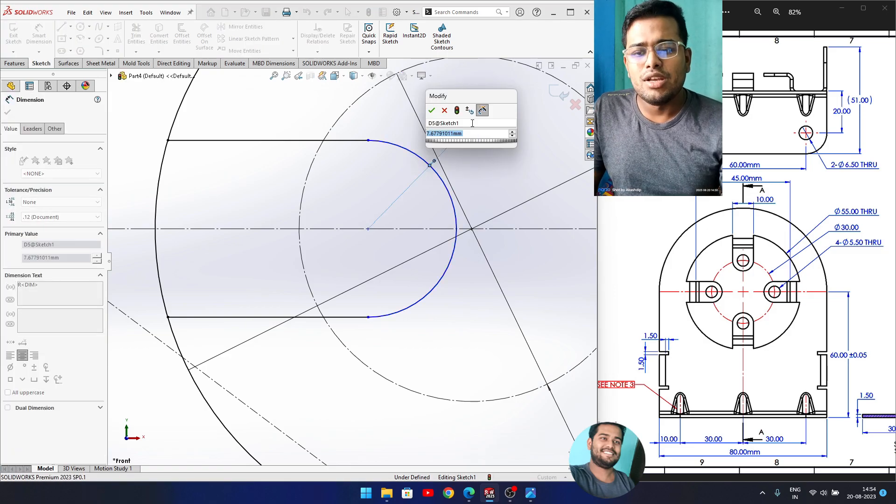
mouse_move(731, 330)
left_mouse_down()
mouse_move(583, 329)
mouse_move(753, 336)
left_mouse_up()
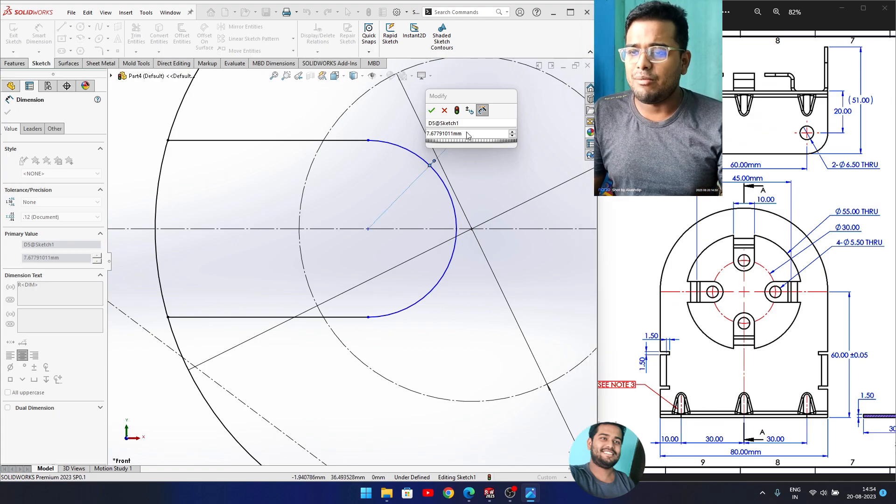
key("Return")
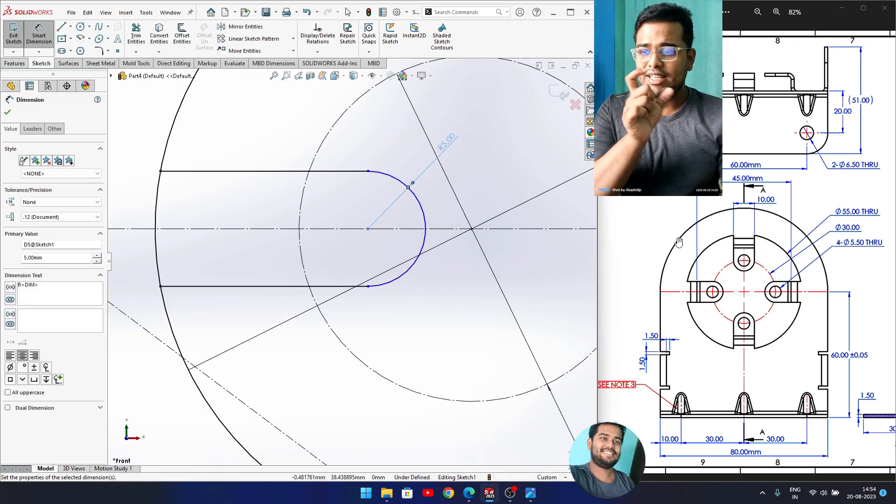
Shift the tab arc's centre outward along the horizontal construction line to test its remaining freedom.
scroll(353, 224, "up", 1)
key("Escape")
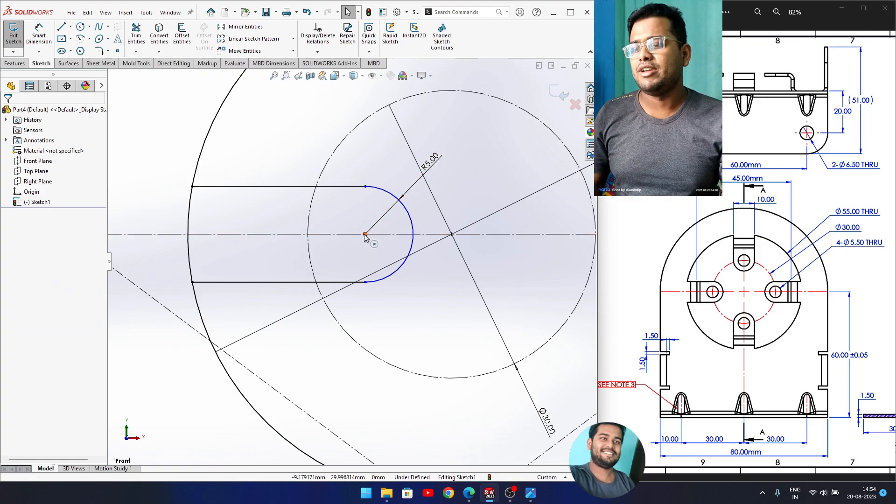
left_click_drag(364, 234, 335, 234)
left_click(333, 256)
right_click_drag(333, 256, 345, 212)
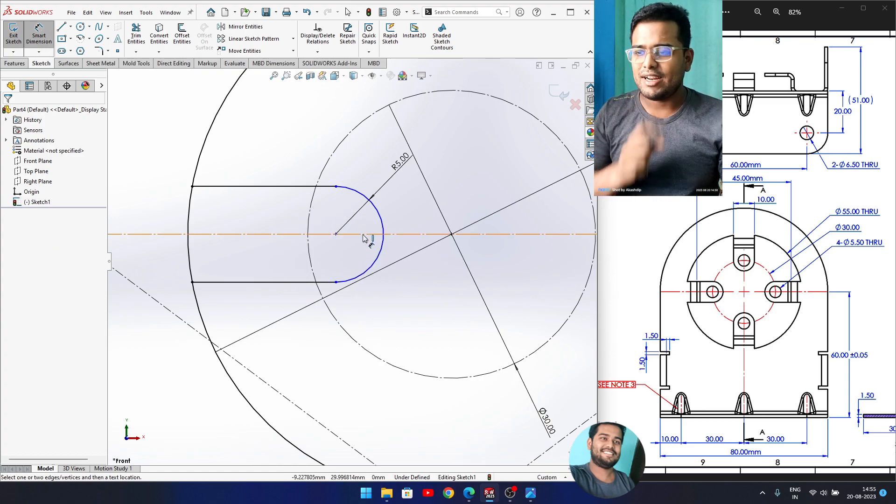
key("Escape")
Make the tab arc's centre coincident with the 30 mm construction circle.
left_click(336, 234)
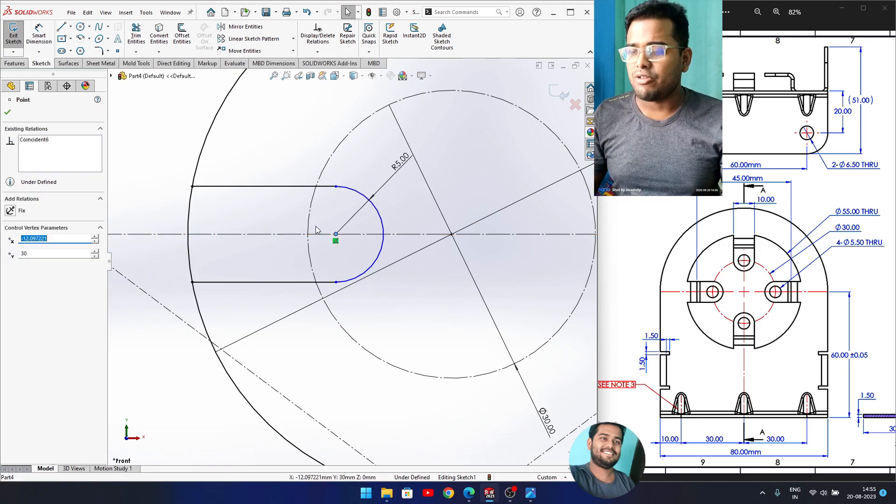
left_click(308, 224)
left_click(335, 234, "ctrl")
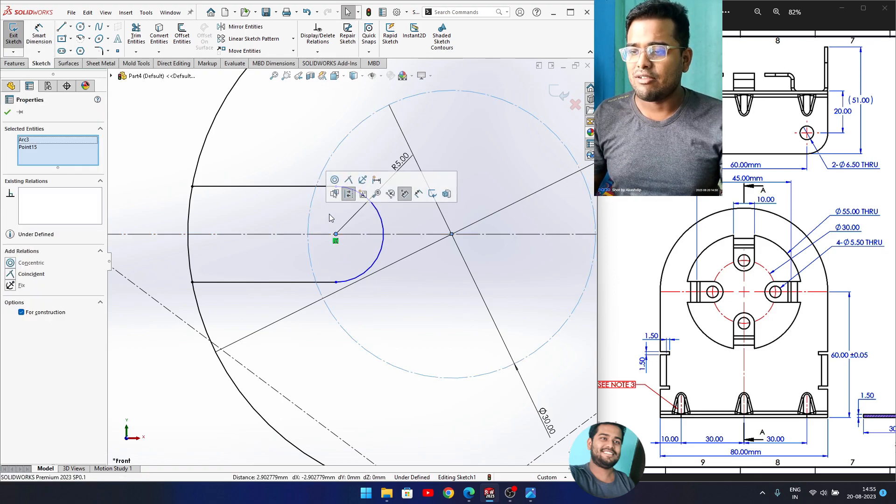
left_click(347, 187)
left_click(326, 260)
scroll(326, 256, "up", 3)
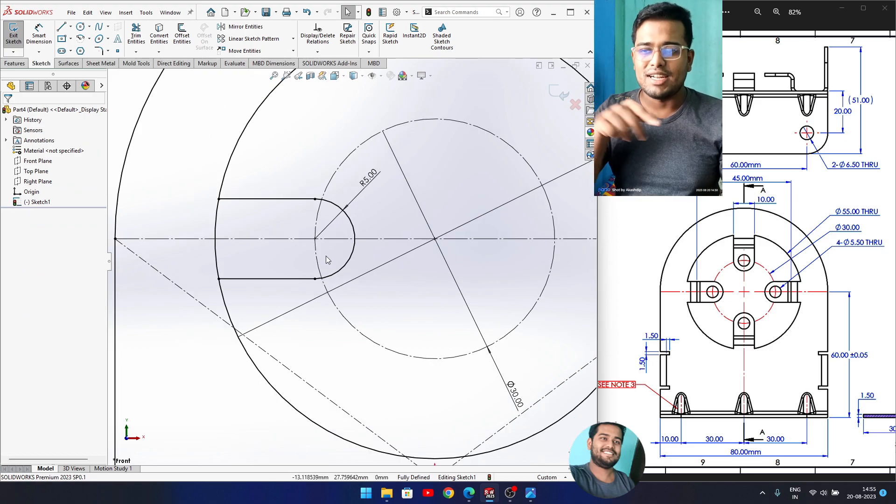
Circular-pattern the tab's two lines and arc as four equally spaced instances over 360 degrees, with the pattern centre's X at 10 mm.
mouse_move(278, 204)
left_mouse_down()
mouse_move(379, 232)
mouse_move(345, 294)
mouse_move(256, 280)
mouse_move(243, 249)
left_mouse_up()
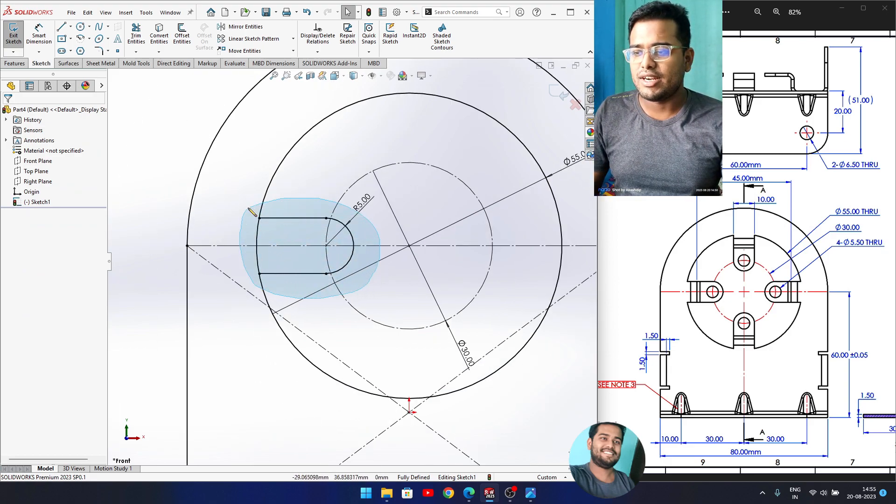
left_click_drag(251, 212, 250, 210)
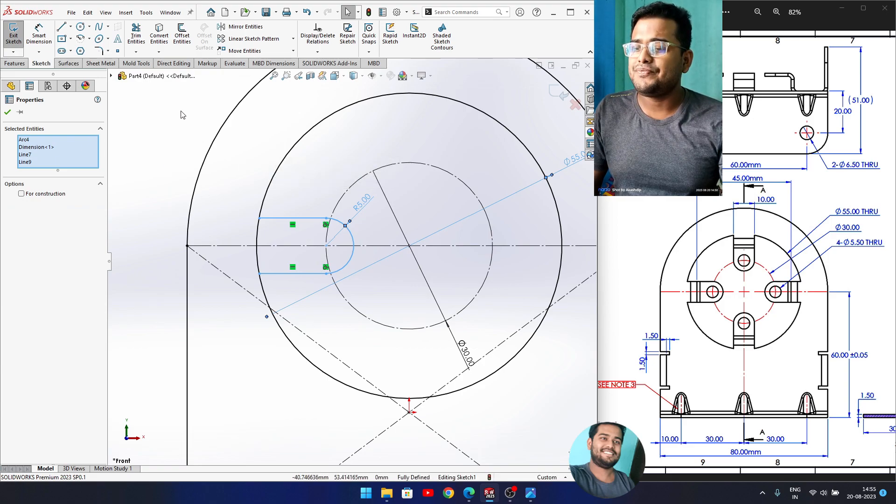
left_click(293, 39)
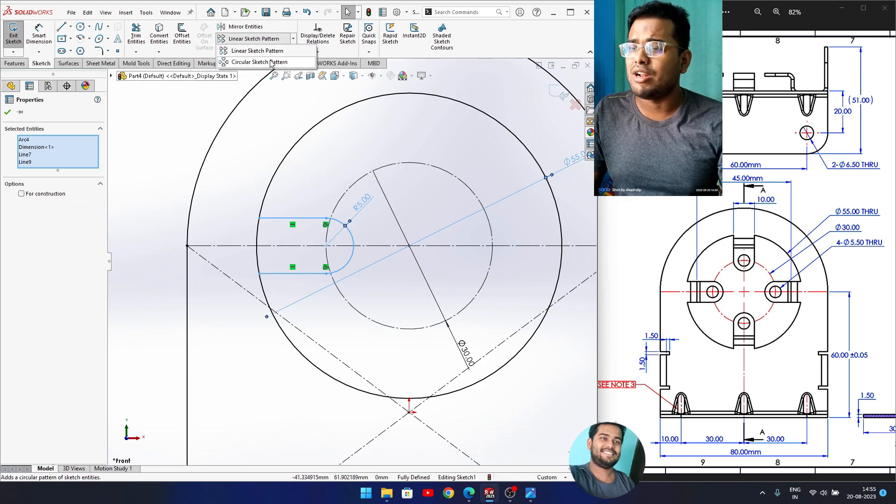
left_click(271, 62)
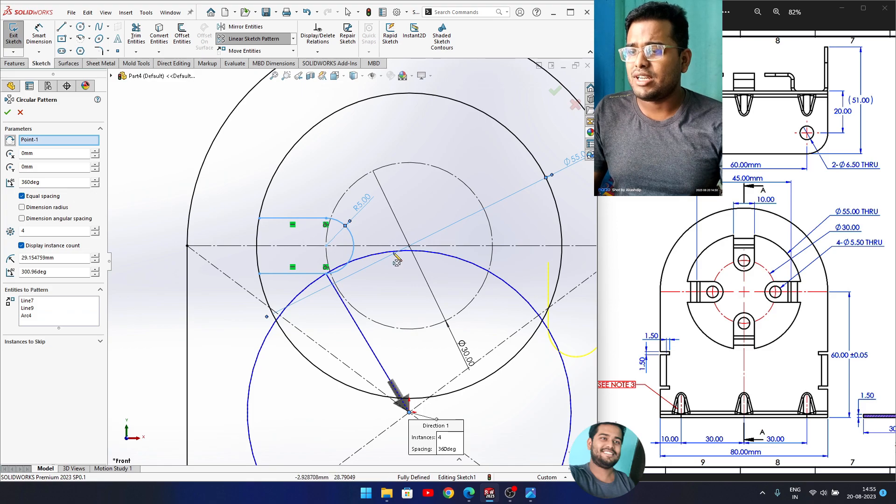
scroll(382, 254, "up", 2)
left_click(96, 151)
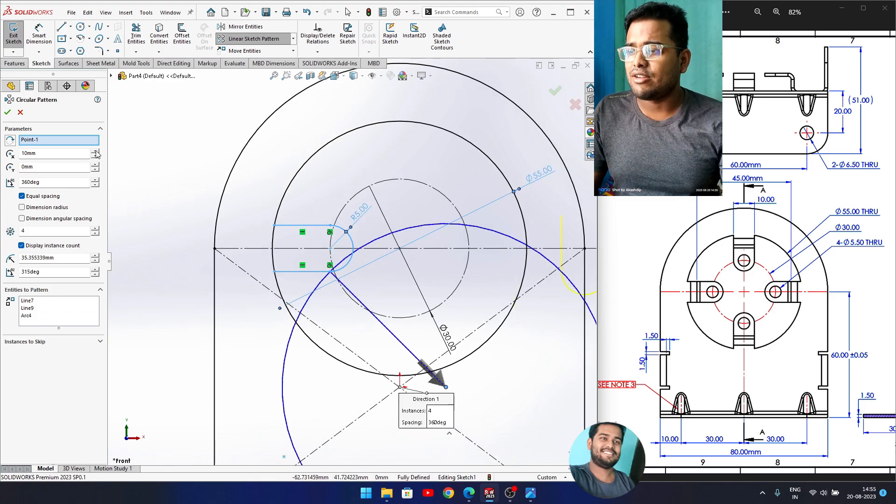
scroll(352, 261, "up", 2)
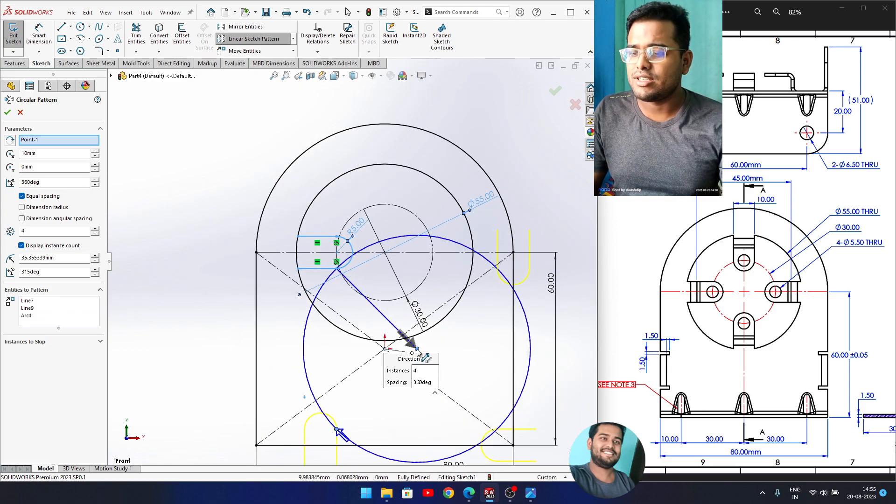
left_click(417, 350)
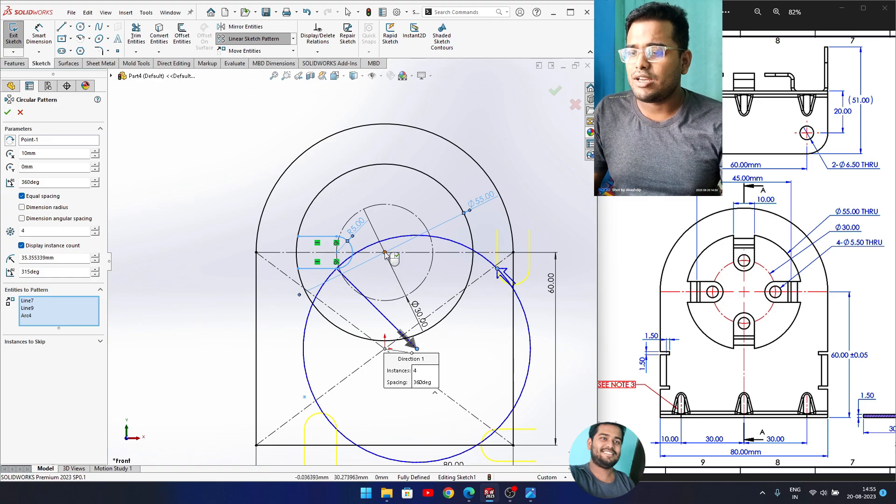
left_click(8, 112)
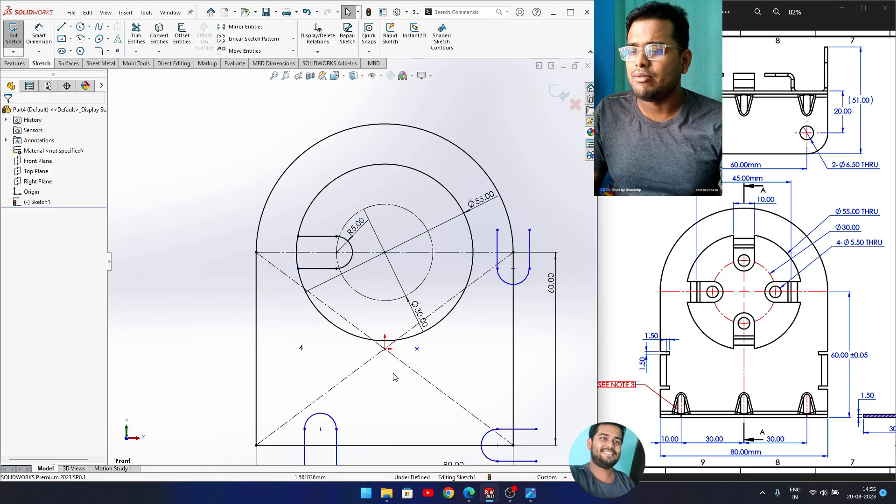
Move the tab pattern's centre point onto the common centre of the 30 mm and 55 mm circles.
mouse_move(417, 350)
left_mouse_down()
mouse_move(380, 329)
mouse_move(385, 256)
left_mouse_up()
scroll(393, 253, "down", 3)
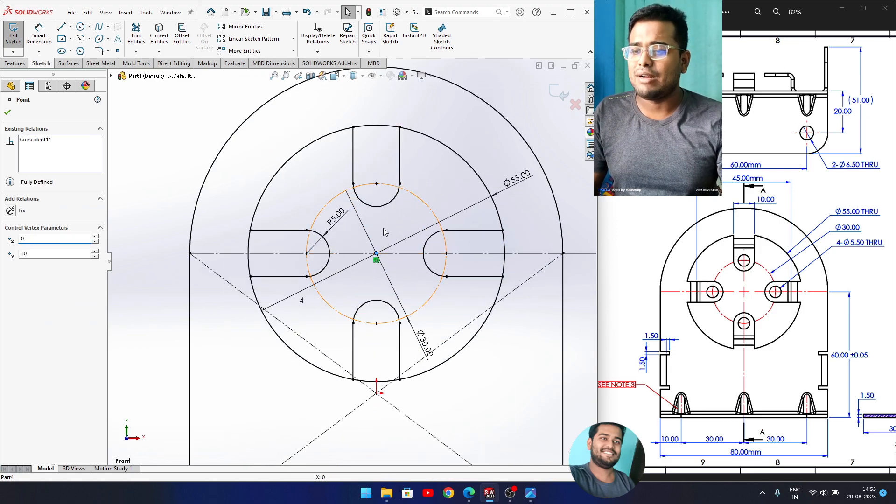
key("Escape")
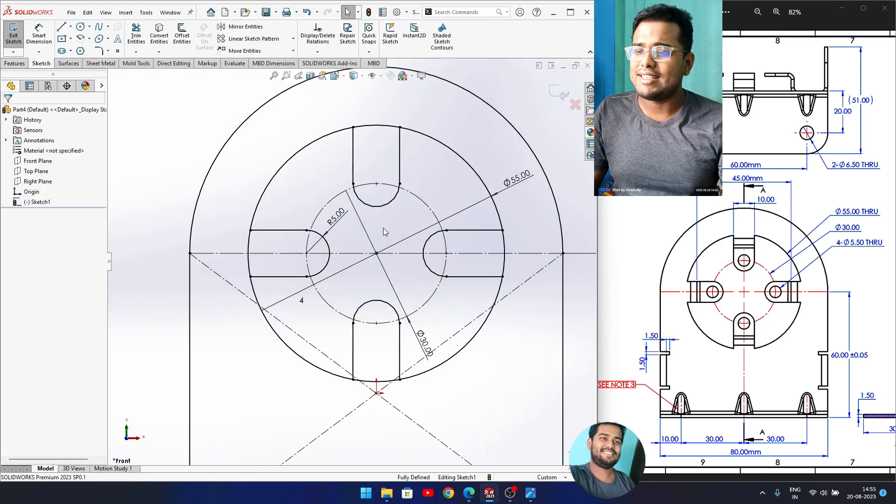
Run Fully Define Sketch on all entities in the sketch and accept it.
left_click(322, 52)
left_click(335, 86)
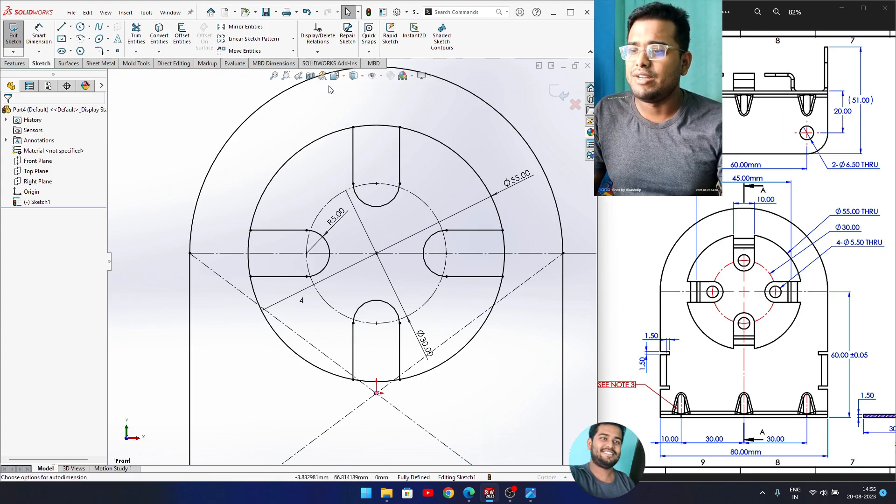
left_click(64, 161)
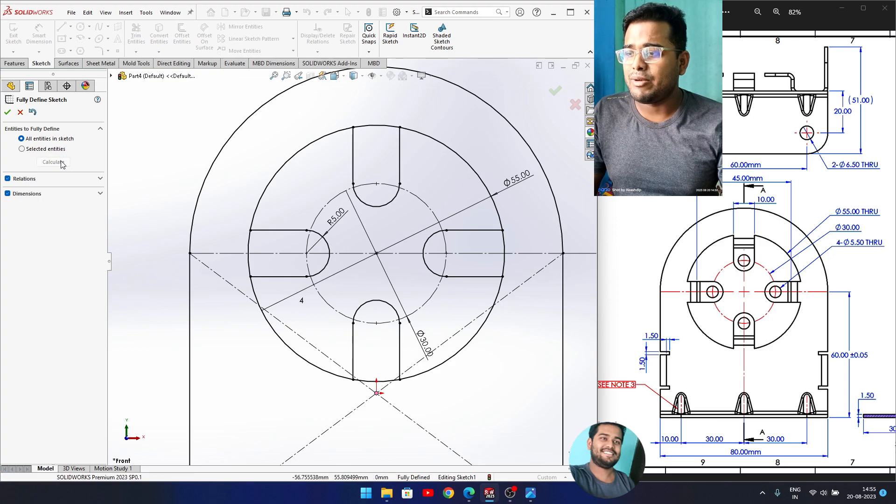
left_click(8, 113)
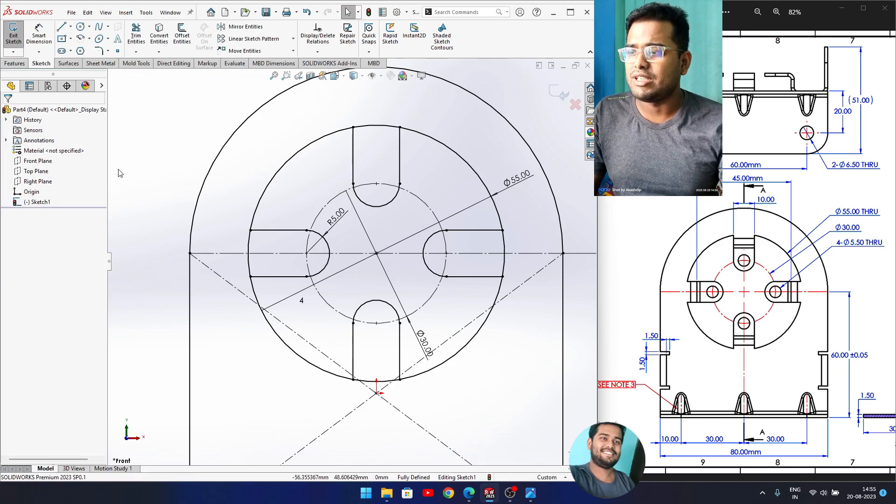
key("z")
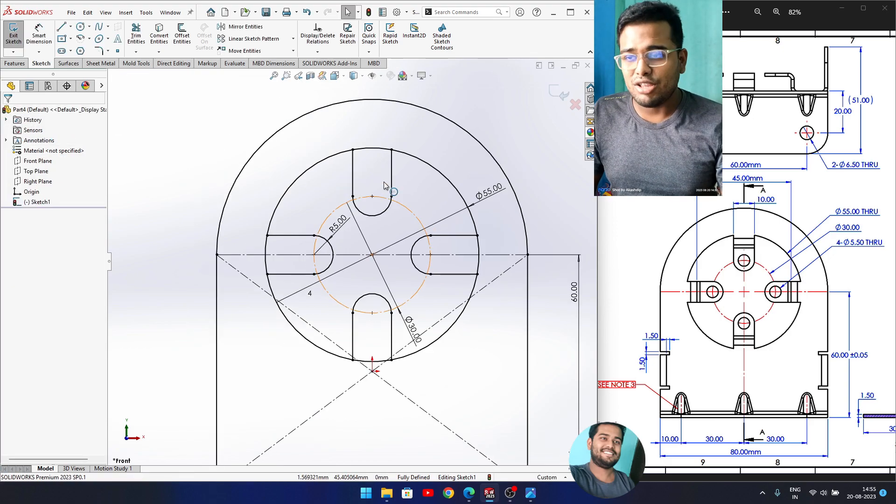
Trim to closest the 55 mm circle's segments across the open ends of the upper, left and right tabs.
left_click(136, 35)
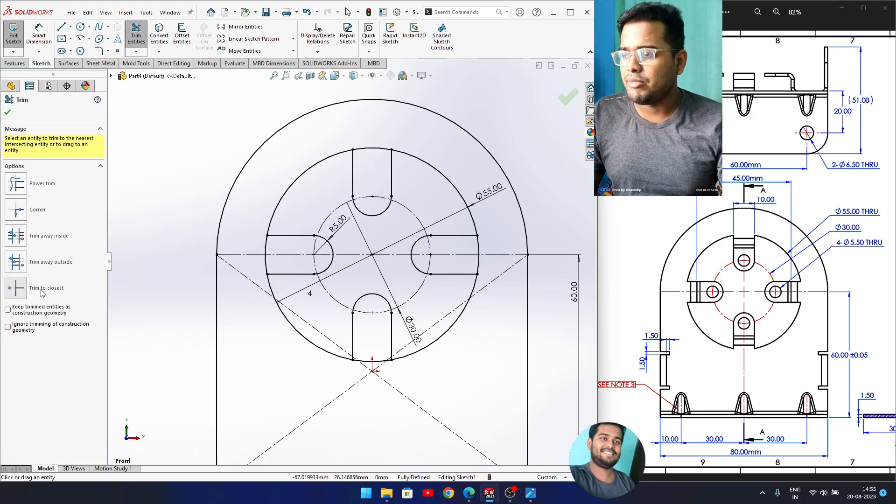
left_click(365, 150)
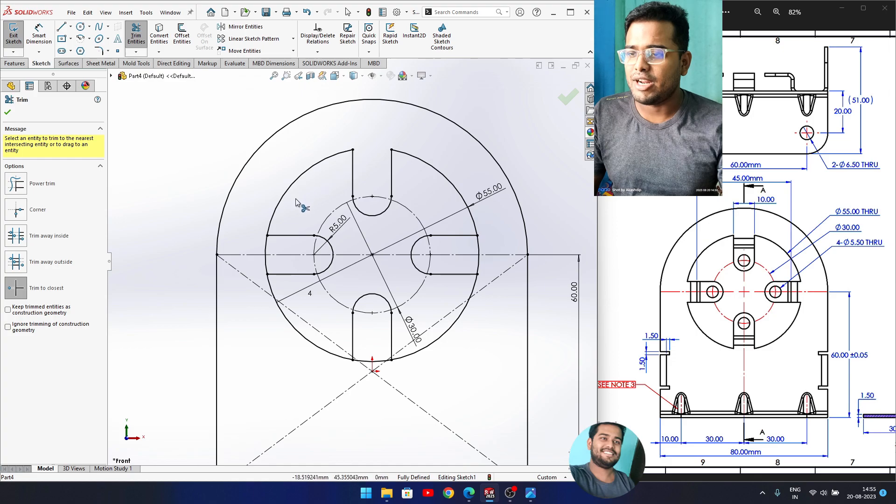
left_click(266, 246)
left_click(266, 261)
left_click(478, 265)
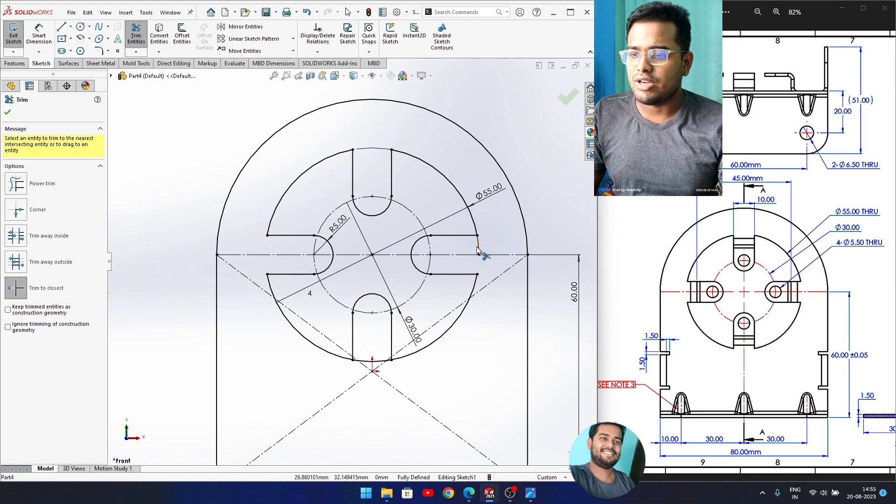
Power trim the 55 mm circle's segment across the lower tab's open end, including the leftover bits beside its lines.
left_click(36, 185)
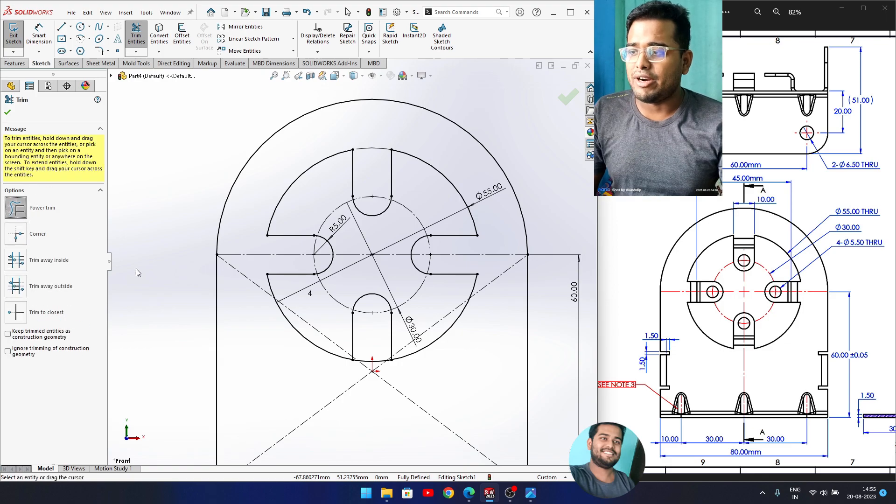
scroll(372, 316, "down", 5)
scroll(357, 422, "up", 2)
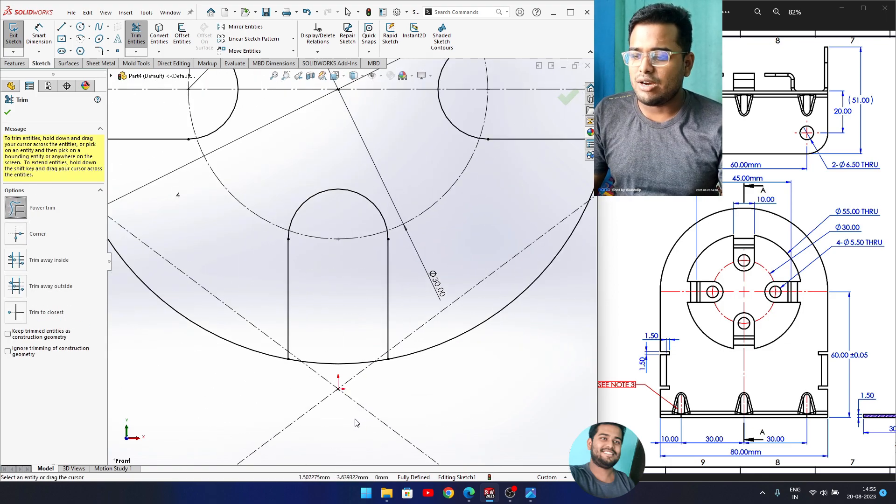
left_click_drag(340, 355, 347, 375)
scroll(380, 369, "down", 5)
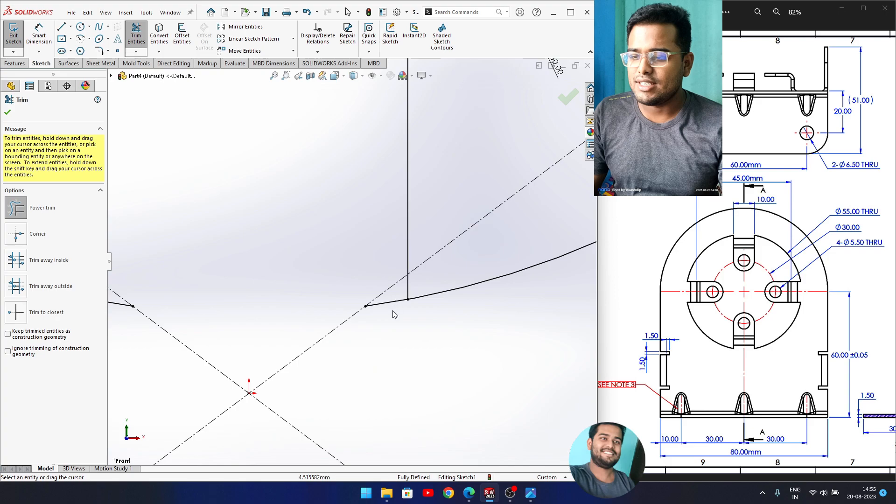
scroll(206, 332, "up", 2)
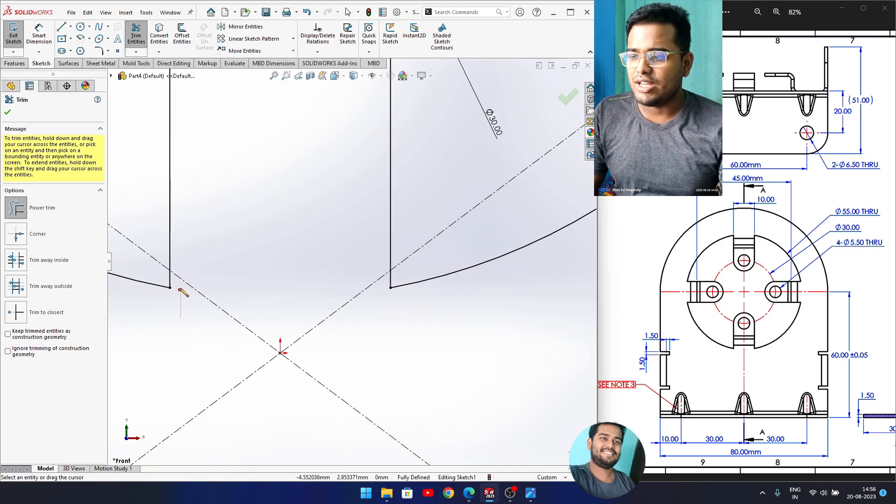
scroll(268, 186, "up", 5)
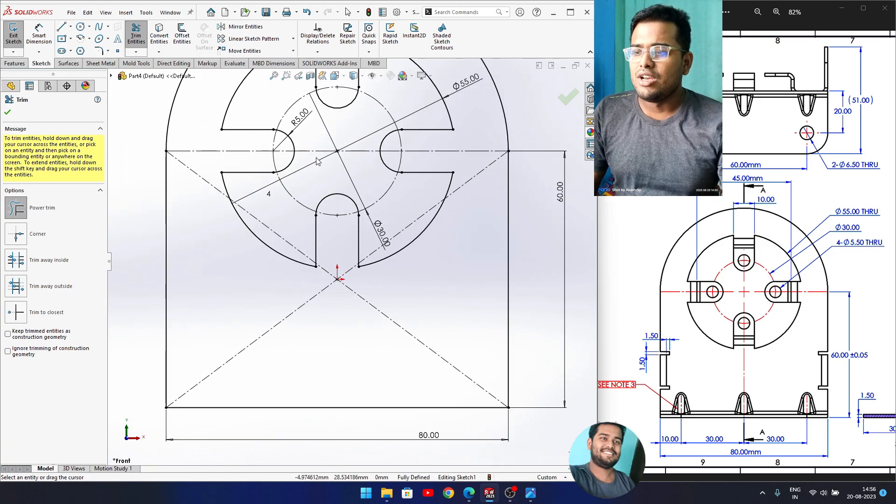
Draw a 5.5 mm diameter circle centred on the upper tab's arc centre.
scroll(323, 158, "up", 1)
right_click_drag(171, 152, 214, 146)
scroll(336, 157, "down", 2)
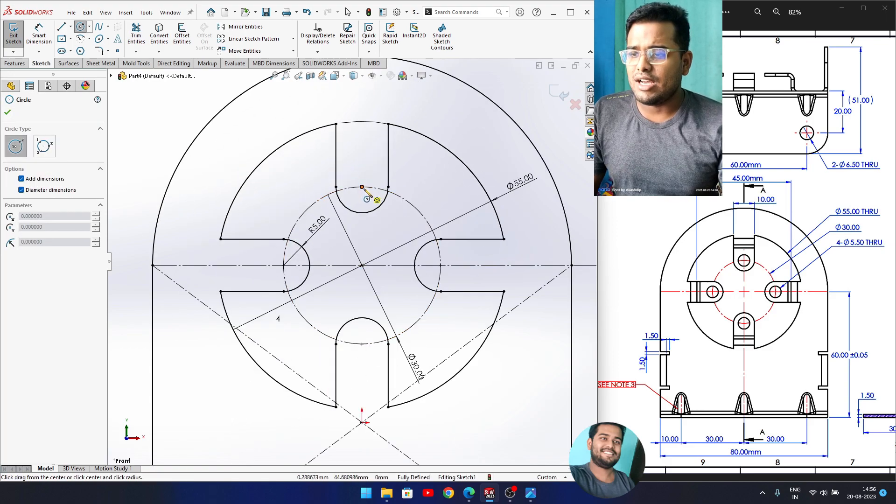
left_click(362, 187)
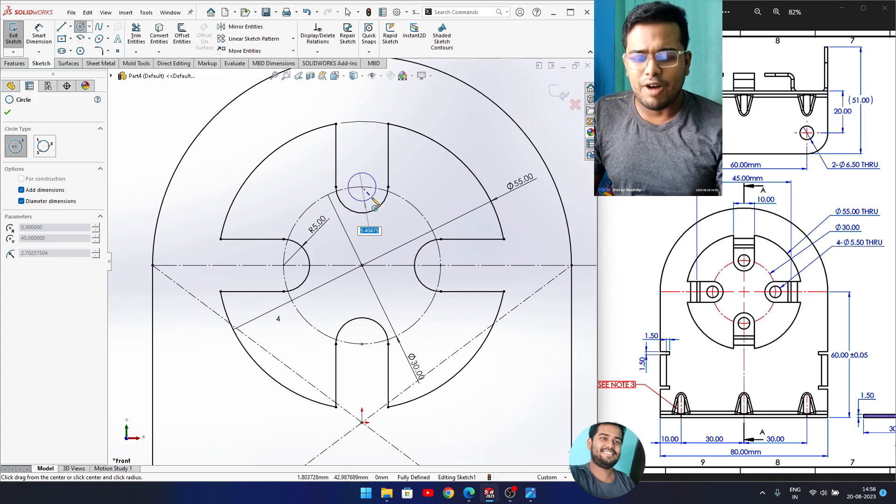
type("5.5")
key("Return")
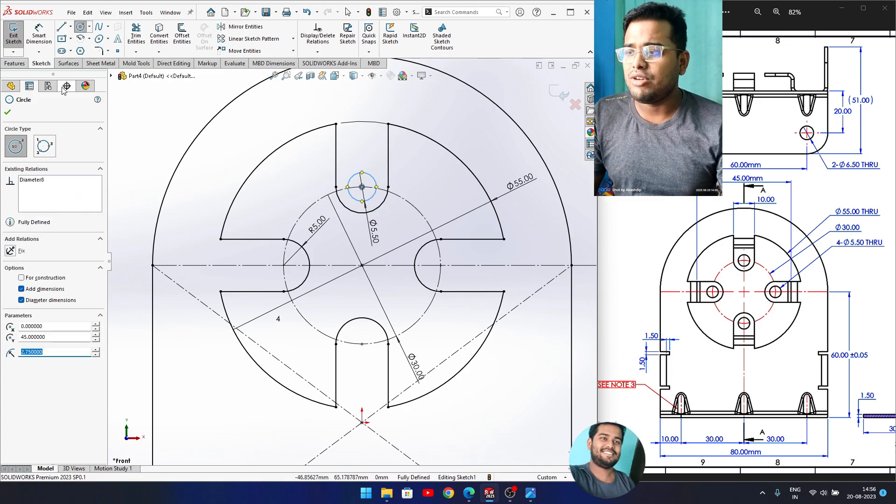
left_click(7, 112)
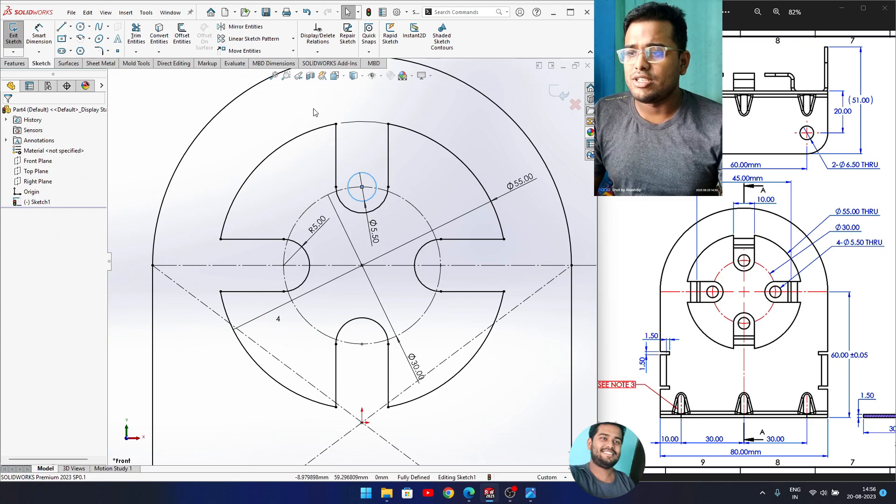
Circular-pattern the upper tab's 5.5 mm circle into 4 equally spaced instances over 360 degrees about the 30 mm circle's centre.
left_click(293, 39)
left_click(259, 62)
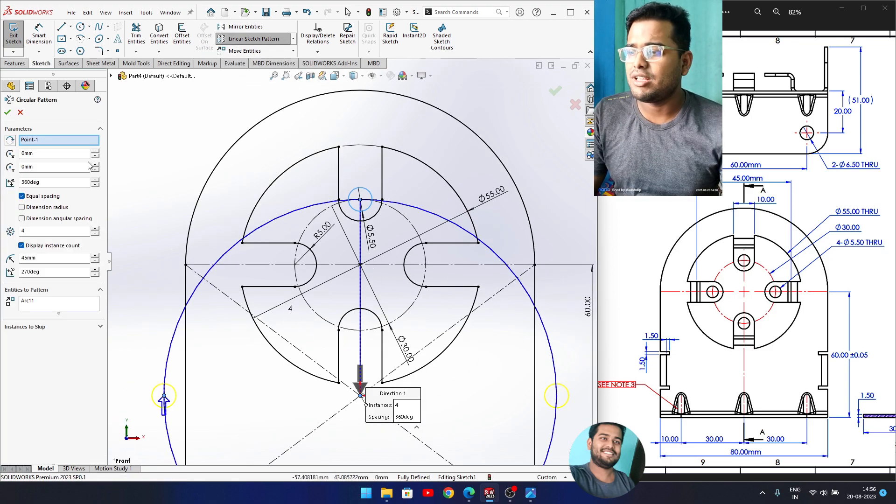
left_click(95, 152)
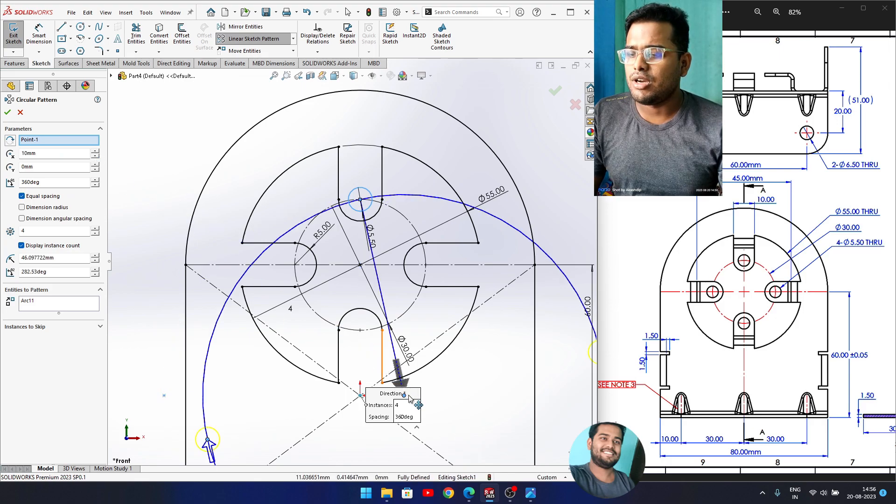
left_click_drag(402, 394, 347, 407)
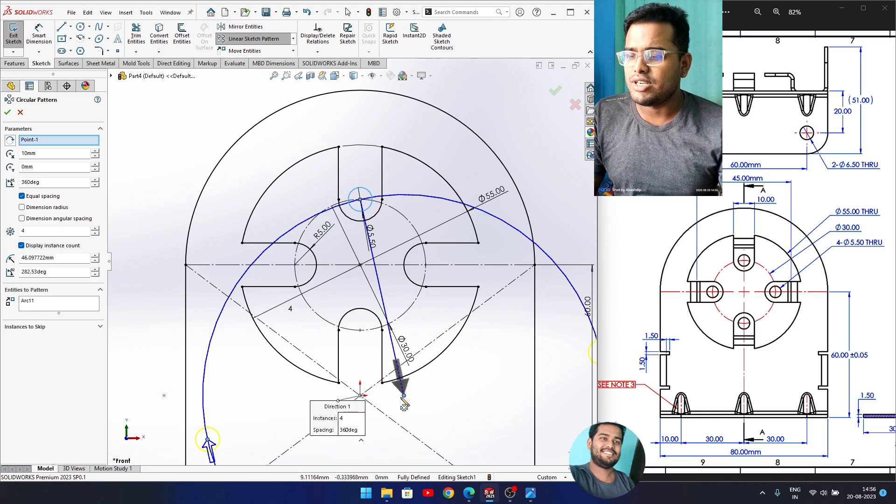
left_click_drag(404, 397, 361, 269)
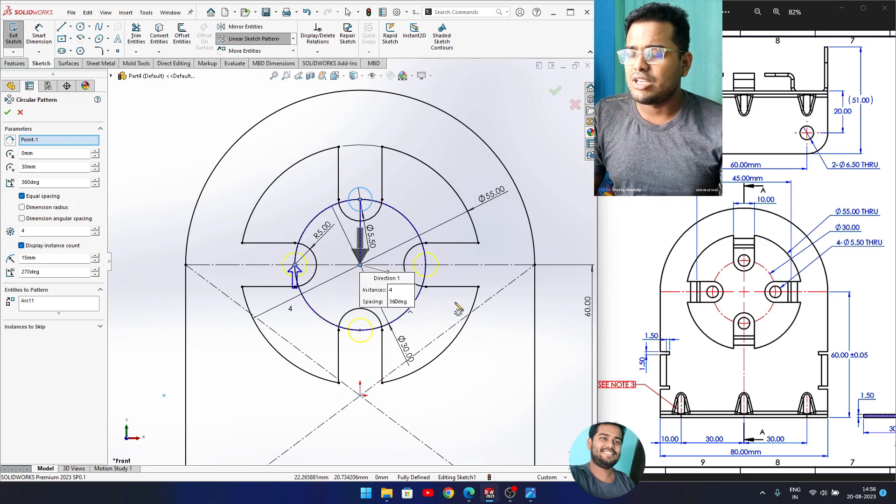
left_click(7, 113)
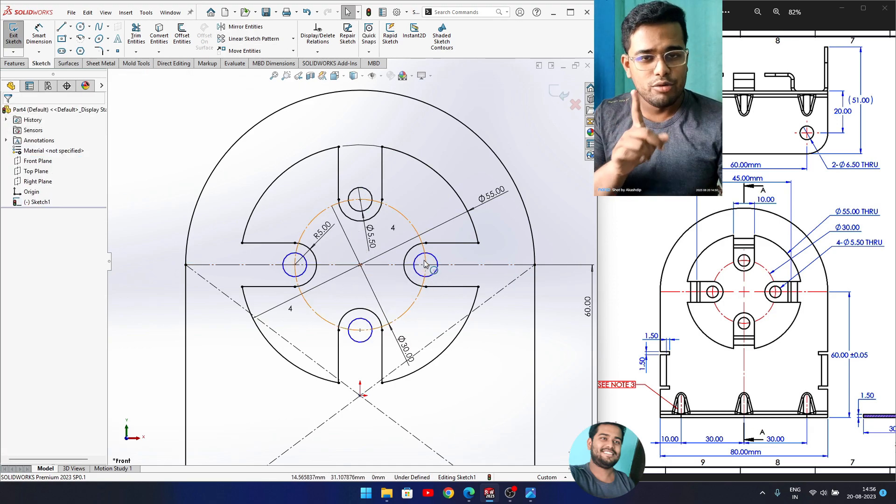
Try to fully define all entities in the sketch automatically and undo the attempt.
left_click(316, 55)
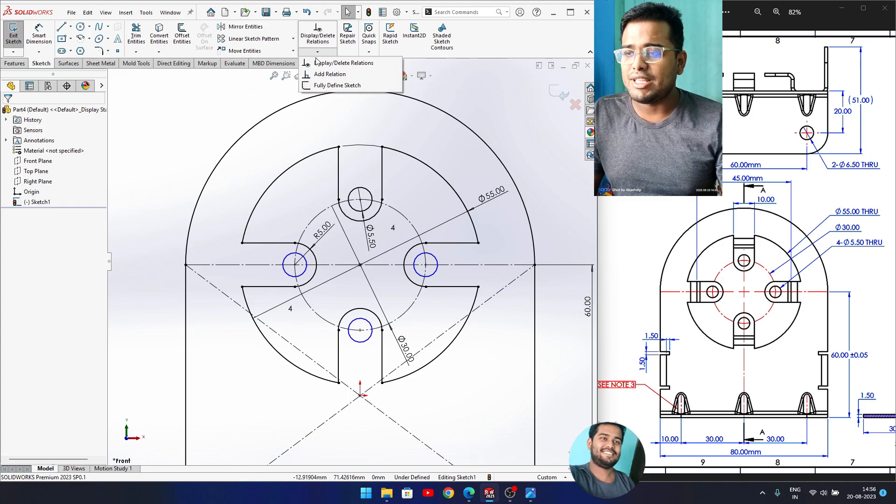
left_click(337, 85)
left_click(45, 161)
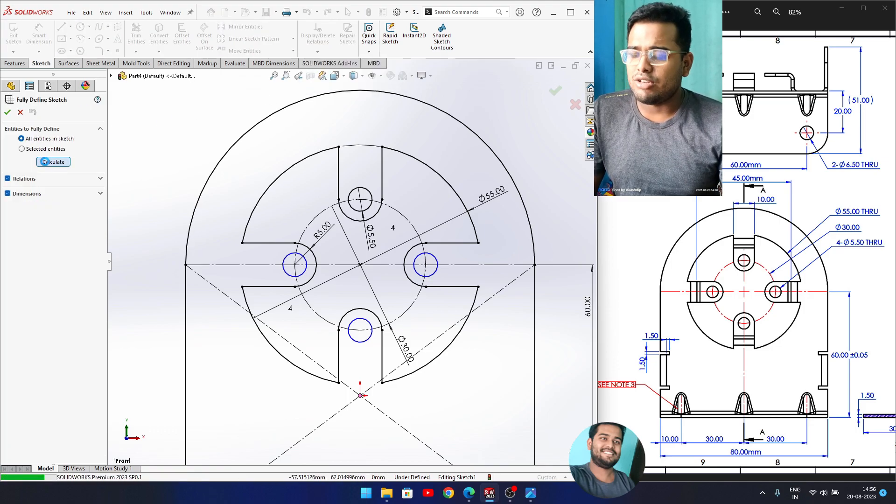
left_click(8, 112)
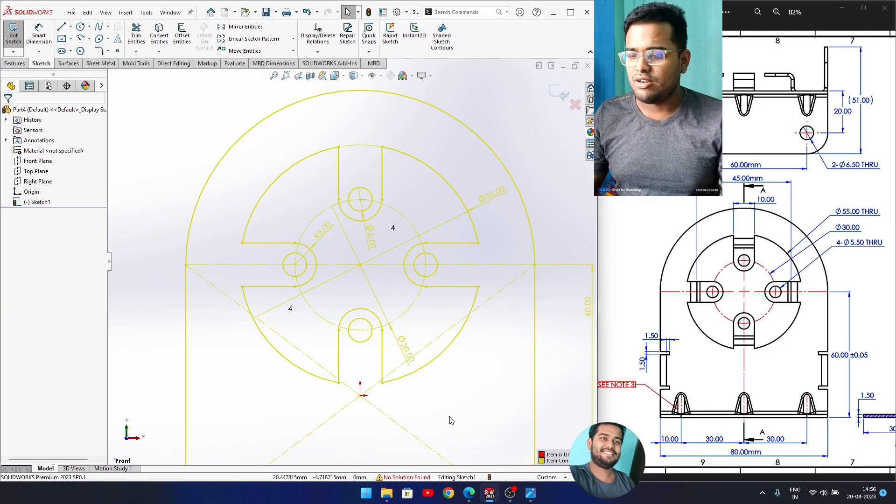
key("ctrl+z")
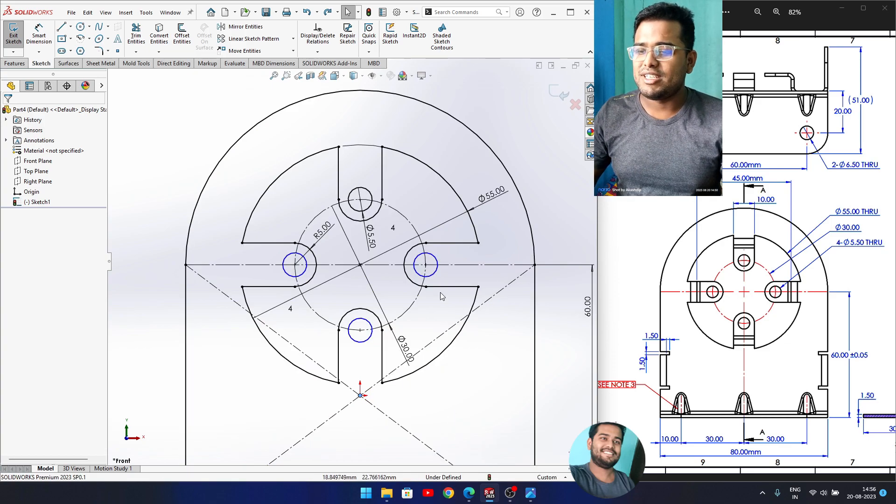
Make the centres of the right and lower 5.5 mm circles coincident with the 30 mm construction circle.
scroll(426, 265, "down", 5)
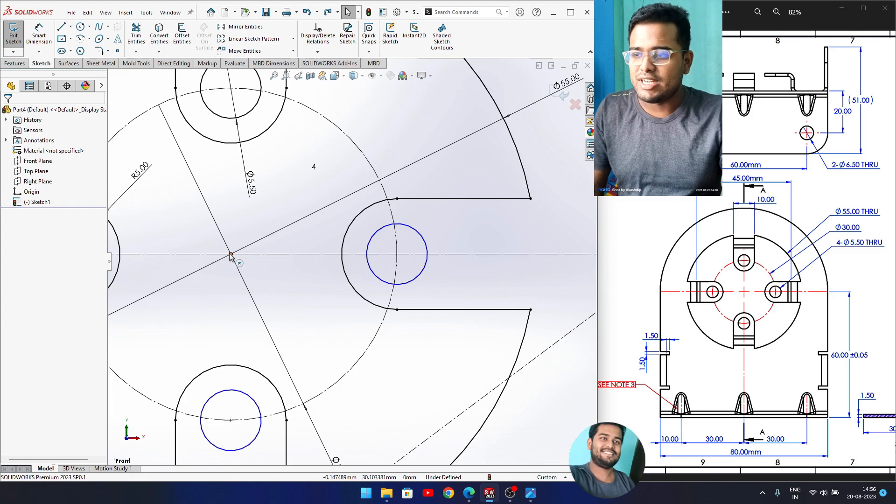
scroll(234, 255, "up", 3)
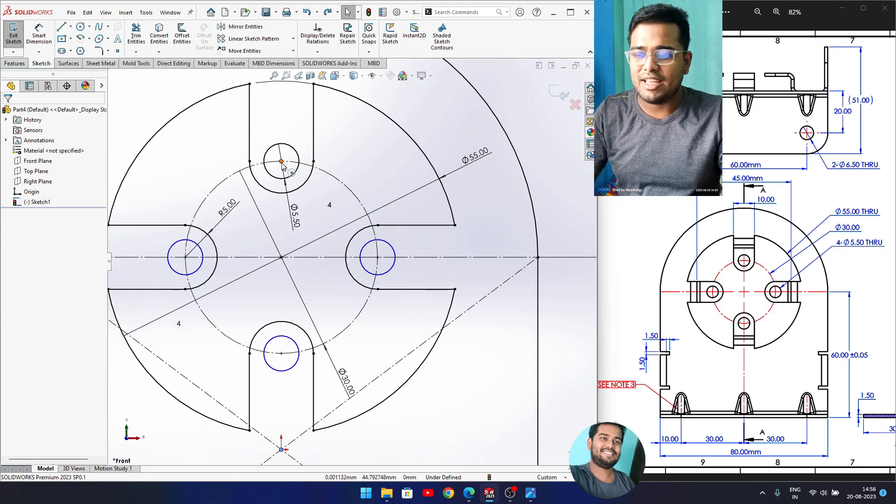
scroll(318, 257, "down", 1)
left_click(389, 256)
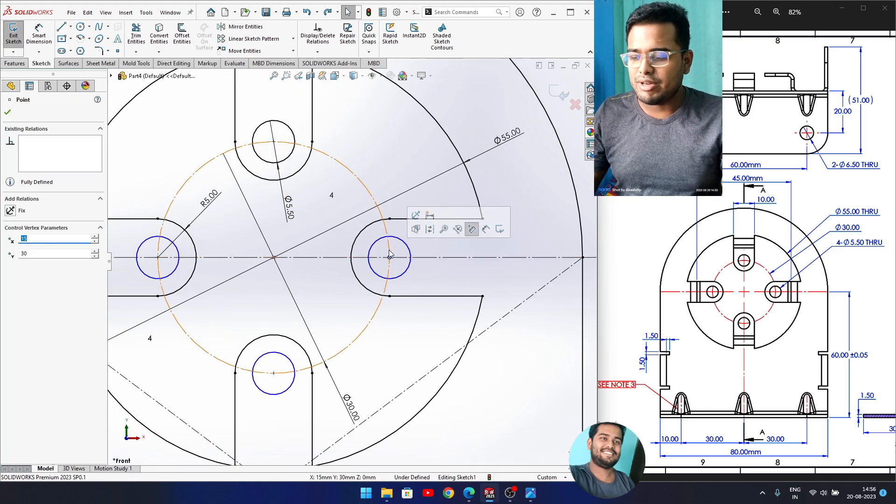
left_click(389, 254, "ctrl")
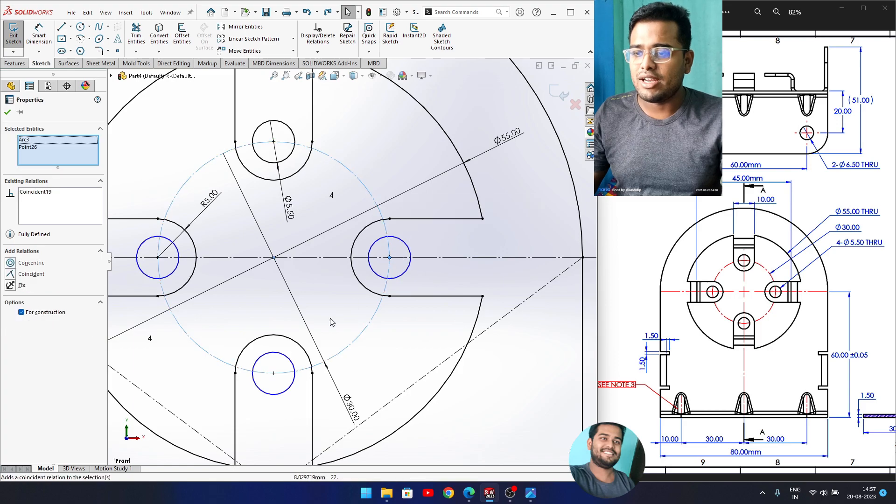
left_click(274, 373)
left_click(285, 373, "ctrl")
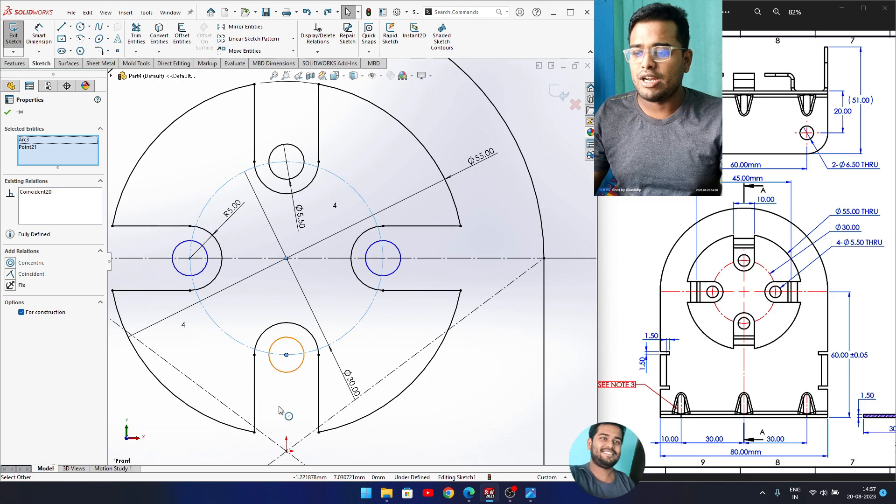
key("Escape")
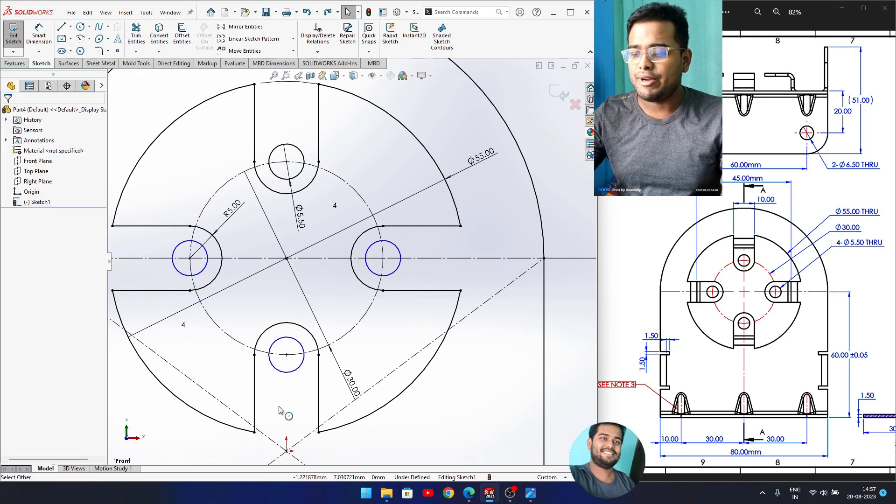
left_click(397, 252)
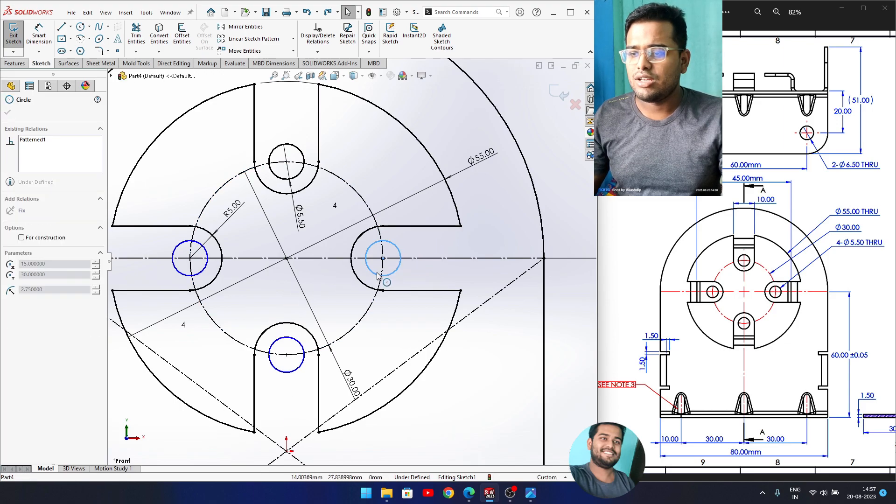
left_click(344, 296)
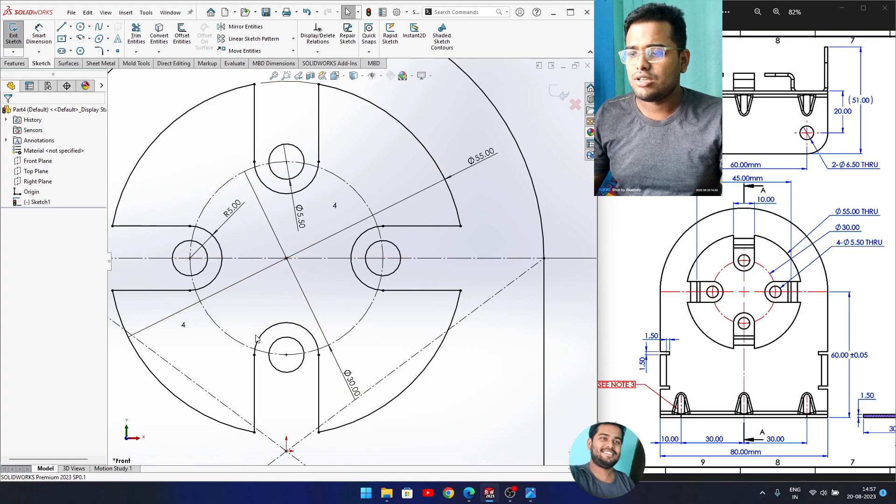
Review the whole base sketch, checking the outer profile, the tab cutouts and the four holes.
key("f")
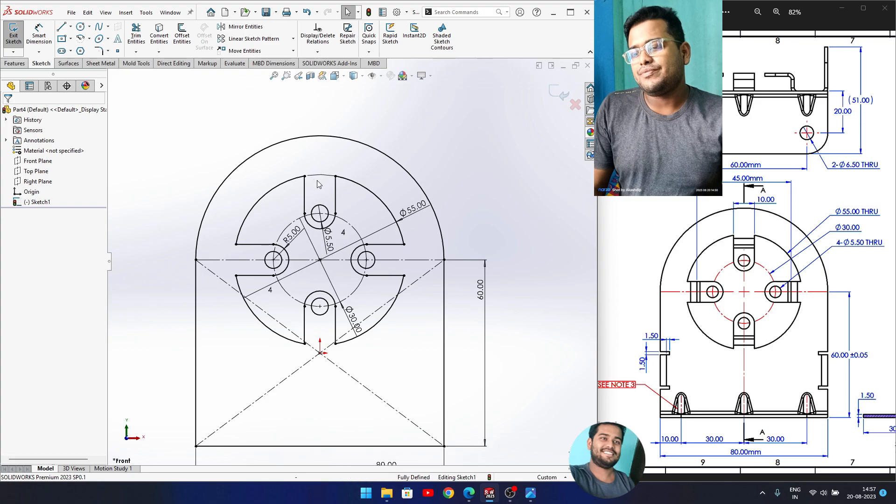
scroll(322, 186, "down", 2)
scroll(329, 241, "up", 2)
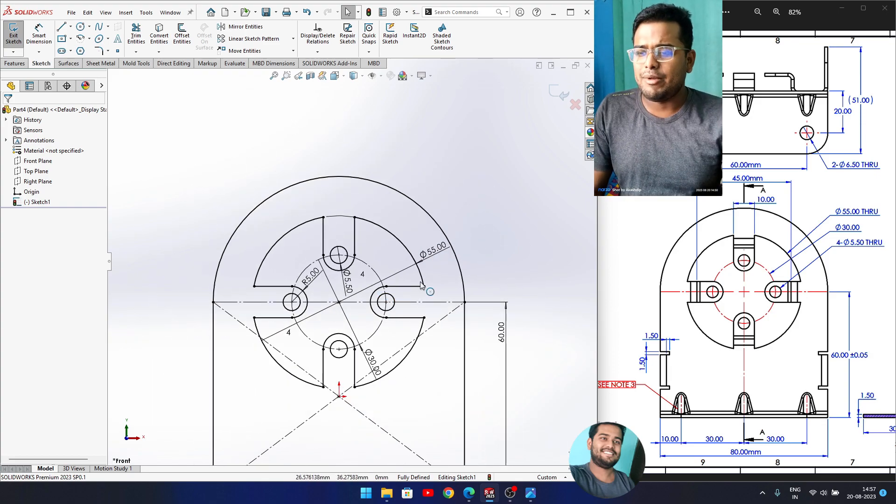
scroll(352, 260, "up", 2)
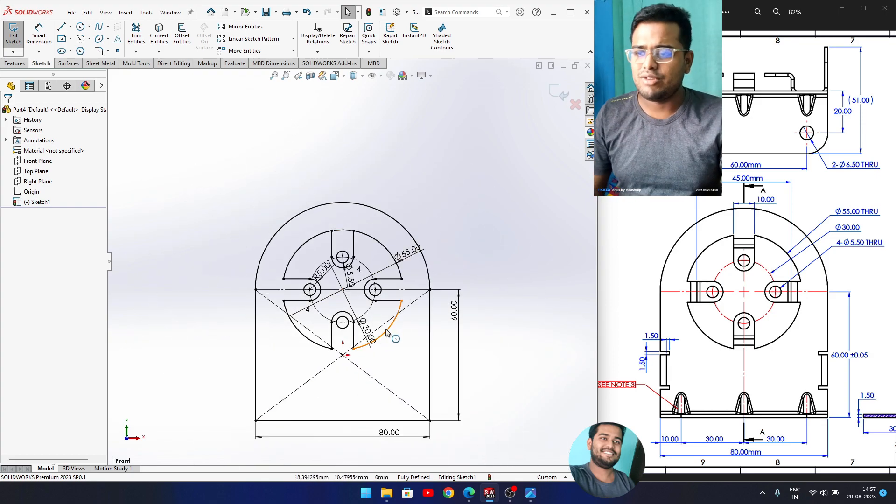
scroll(405, 323, "down", 2)
scroll(373, 266, "up", 1)
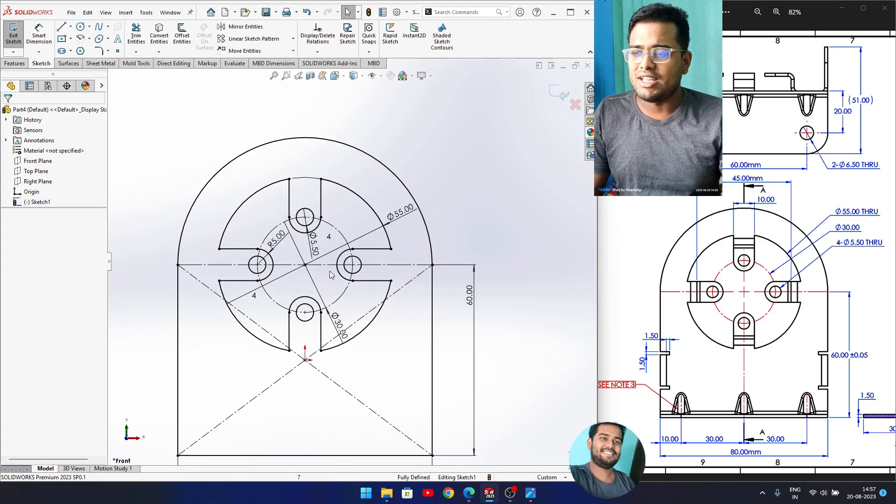
left_click(199, 266)
left_click(203, 249)
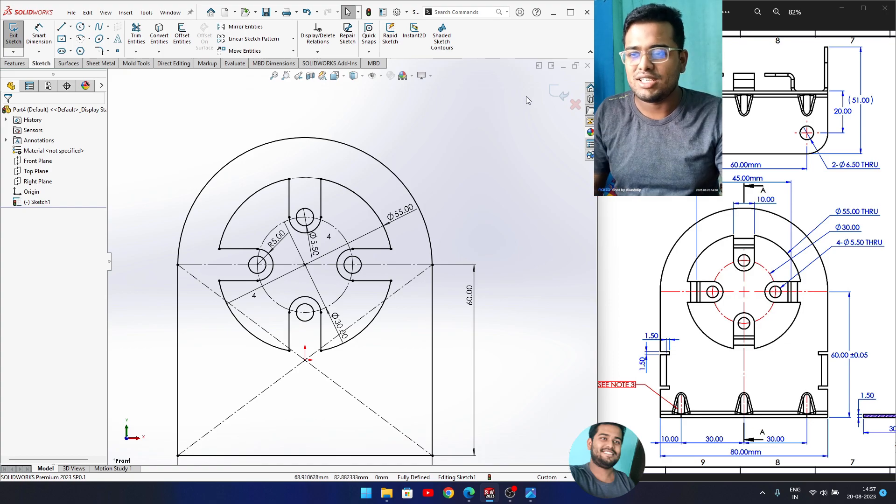
Exit the base sketch and start a Base Flange from it with 1.5 mm thickness and a K-factor of 0.5.
left_click(559, 92)
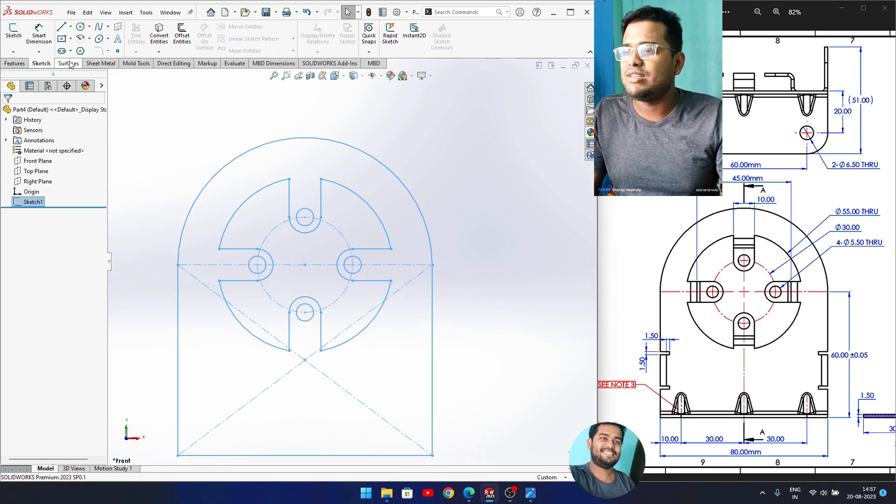
left_click(100, 63)
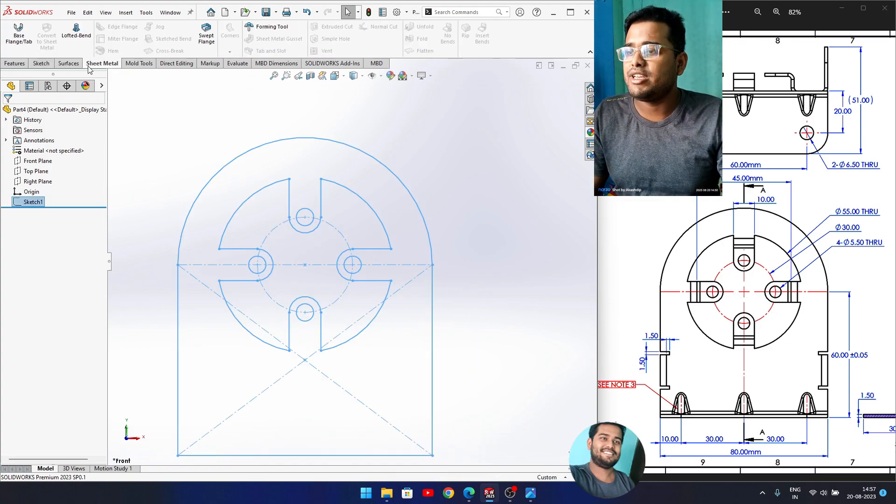
left_click(20, 37)
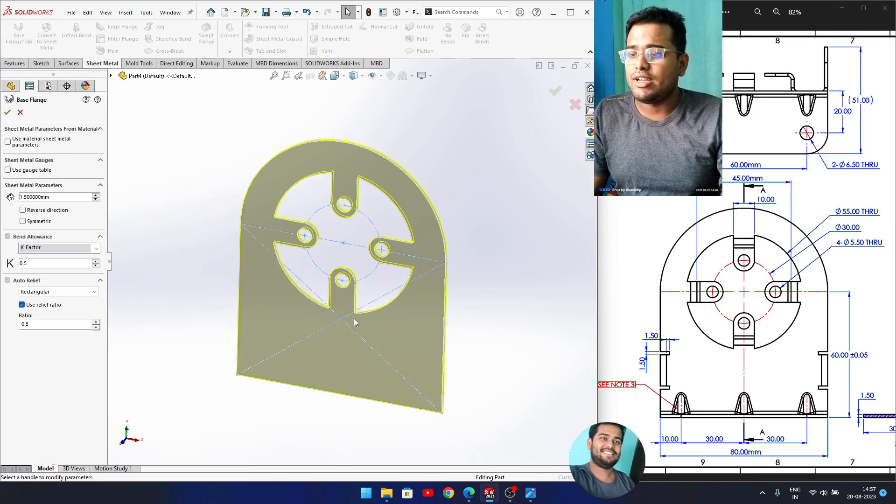
Check the sheet thickness in section A-A and the K-factor and bend radius notes in the reference drawing.
left_click_drag(777, 400, 708, 401)
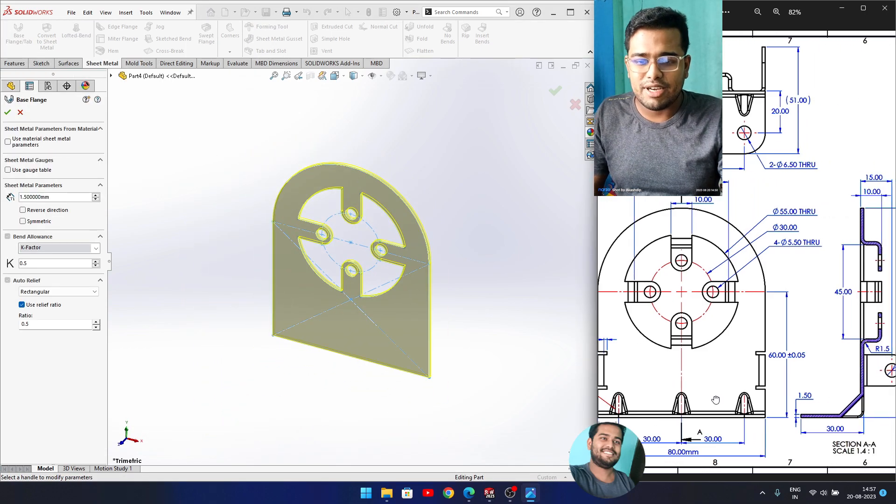
scroll(807, 416, "up", 5)
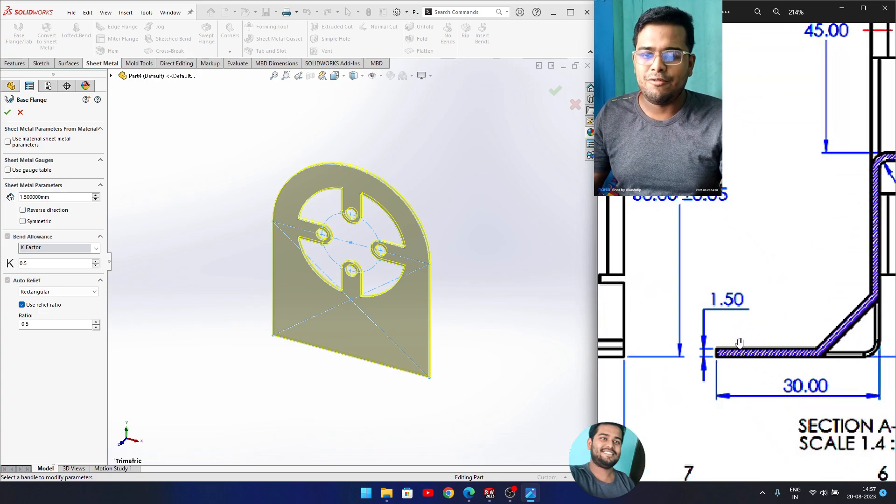
scroll(746, 347, "down", 5)
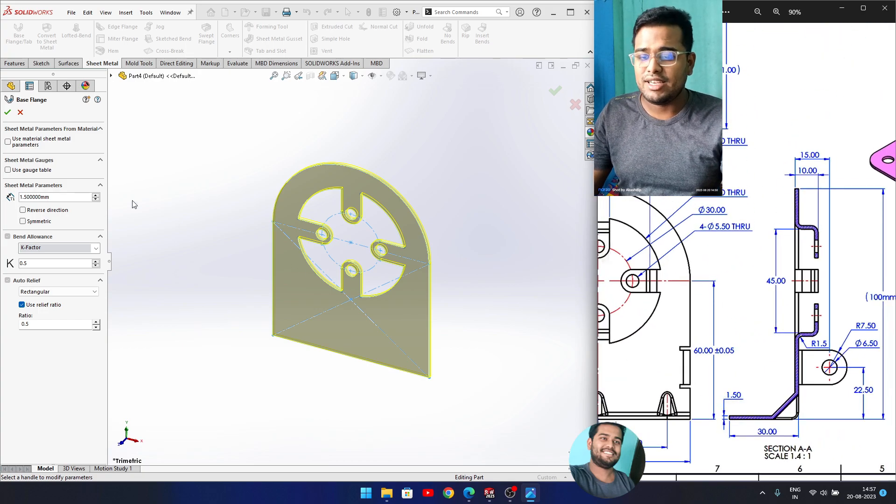
left_click(21, 200)
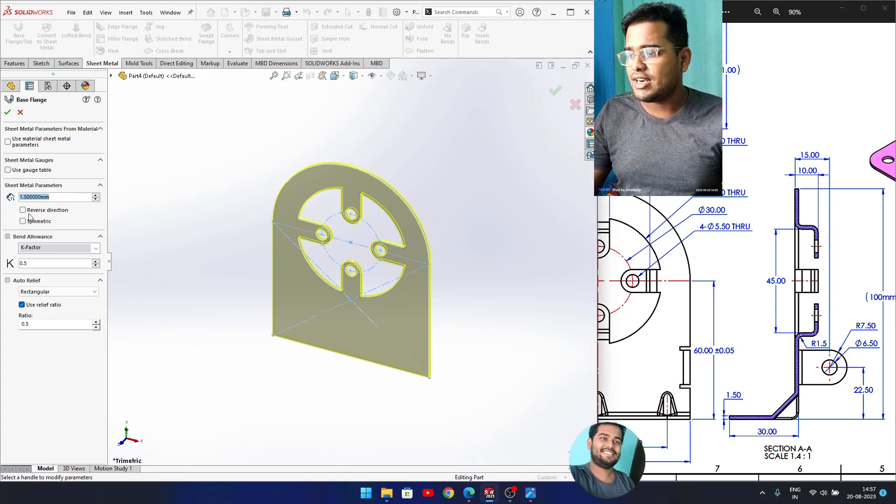
left_click_drag(760, 286, 686, 319)
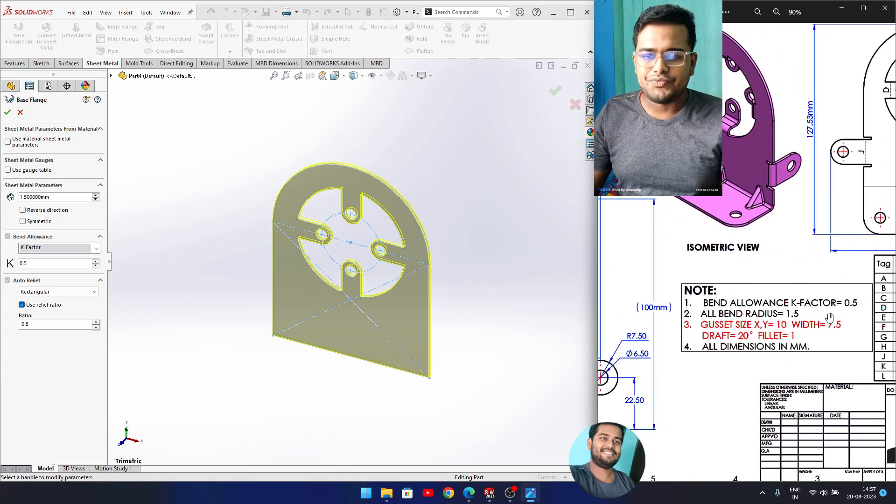
left_click_drag(843, 309, 816, 306)
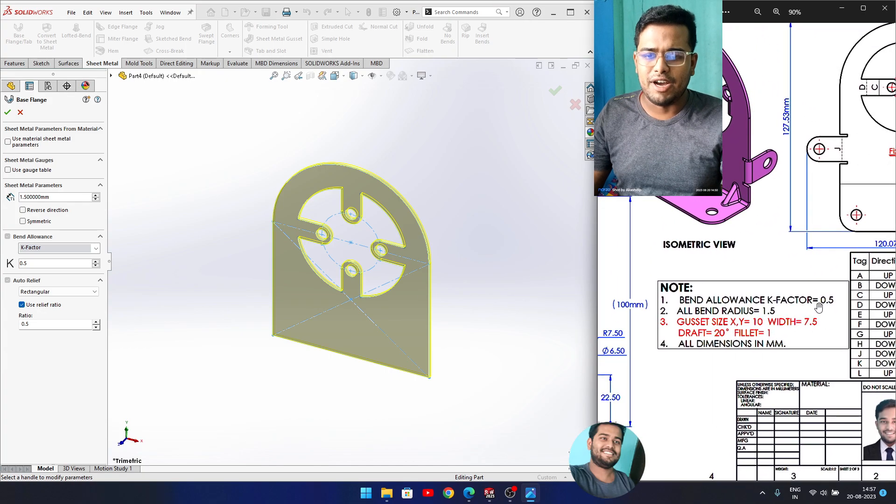
scroll(840, 310, "up", 5)
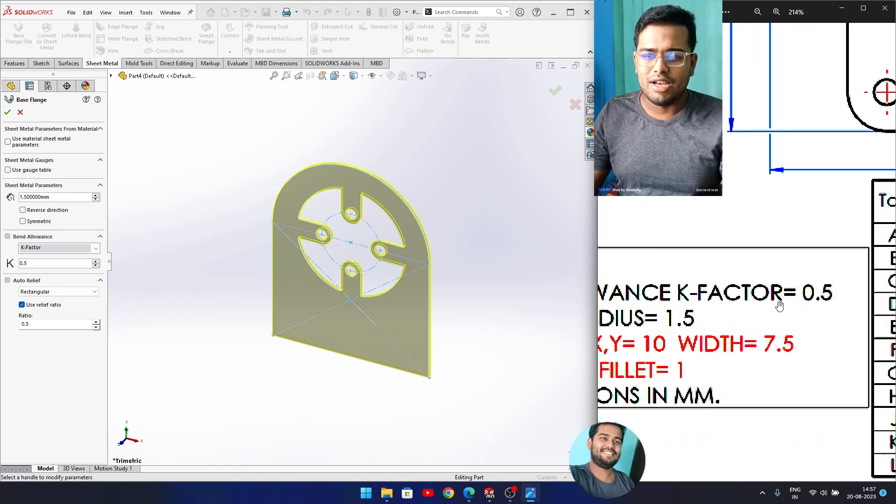
scroll(797, 341, "down", 6)
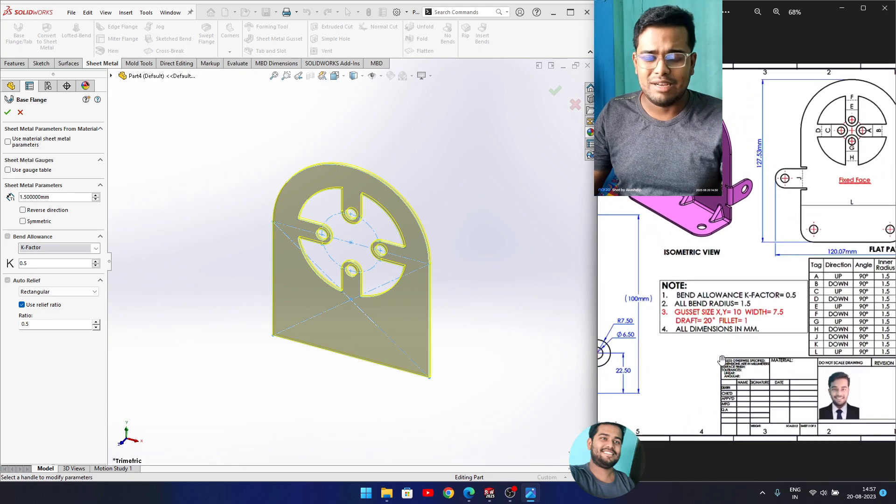
Switch to the Edge browser and search the web for "k factor" in the new tab.
left_click(469, 493)
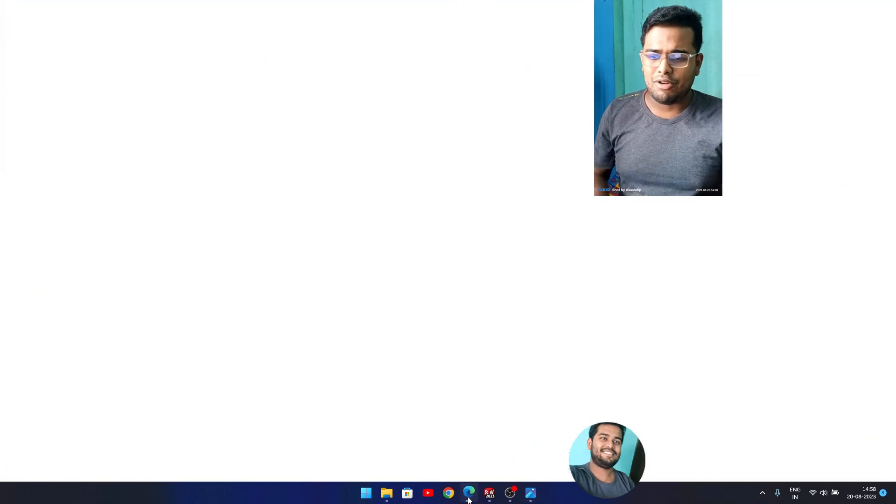
left_click(142, 7)
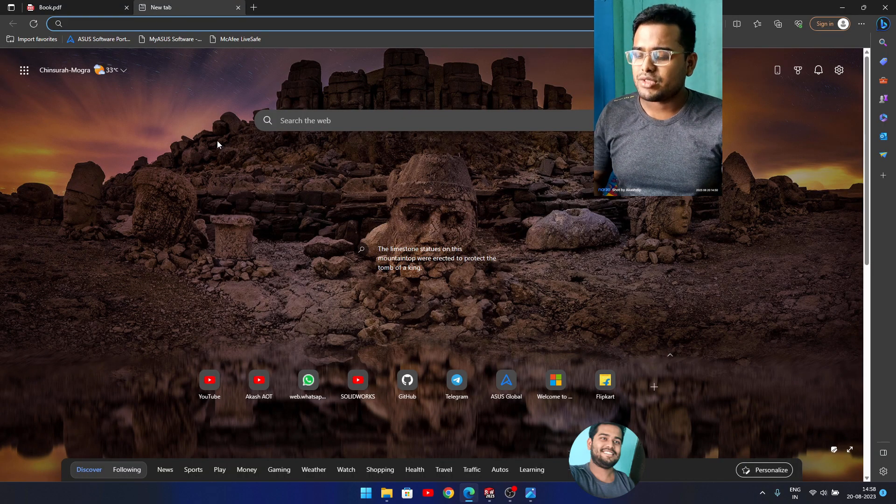
type("k facti")
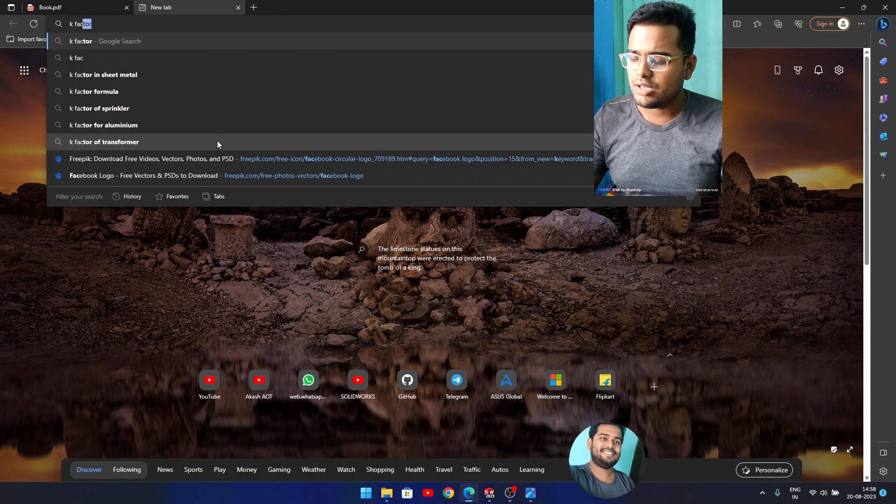
key("BackSpace")
type("or")
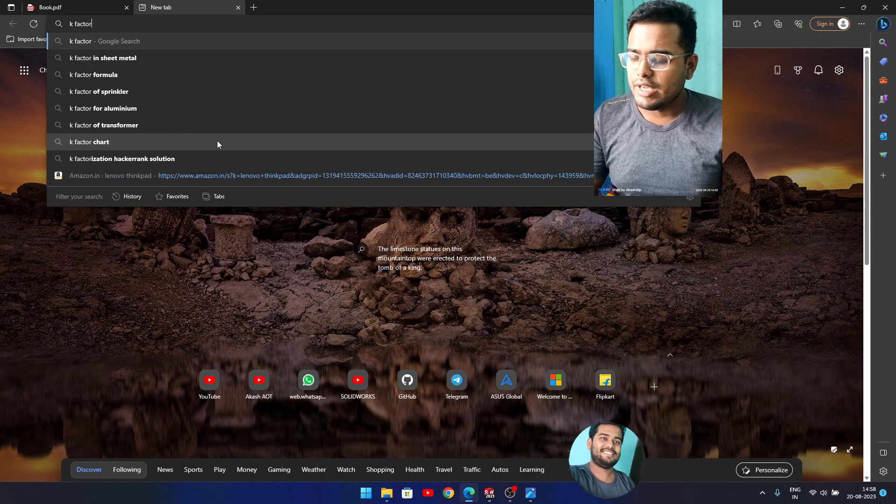
key("Return")
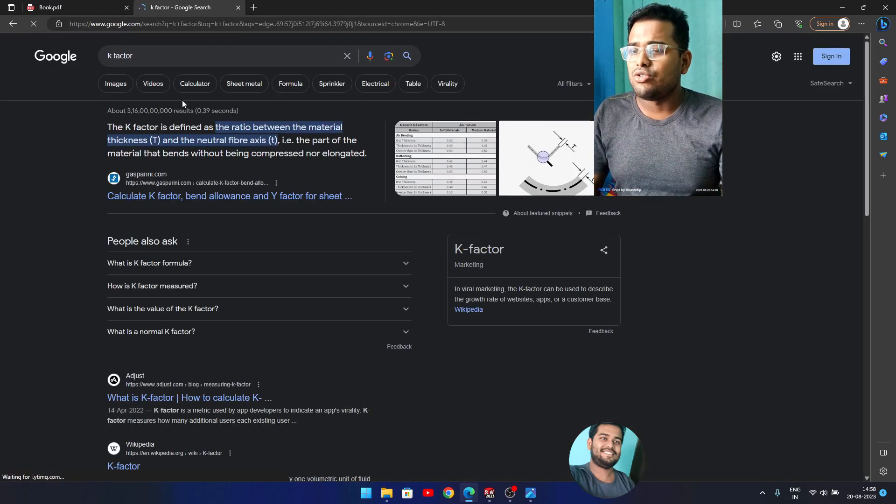
Go to the image results, select the generic K-factors table and open its source article on The Fabricator.
left_click(115, 85)
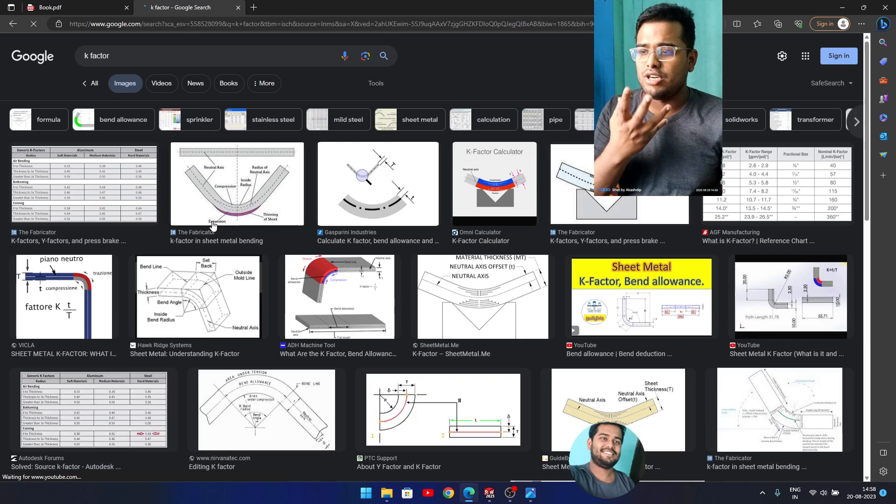
left_click(98, 200)
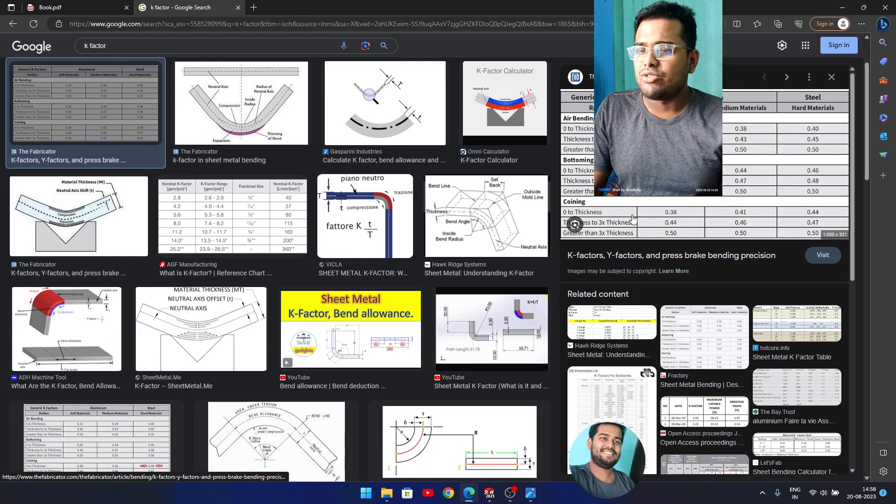
left_click(658, 154)
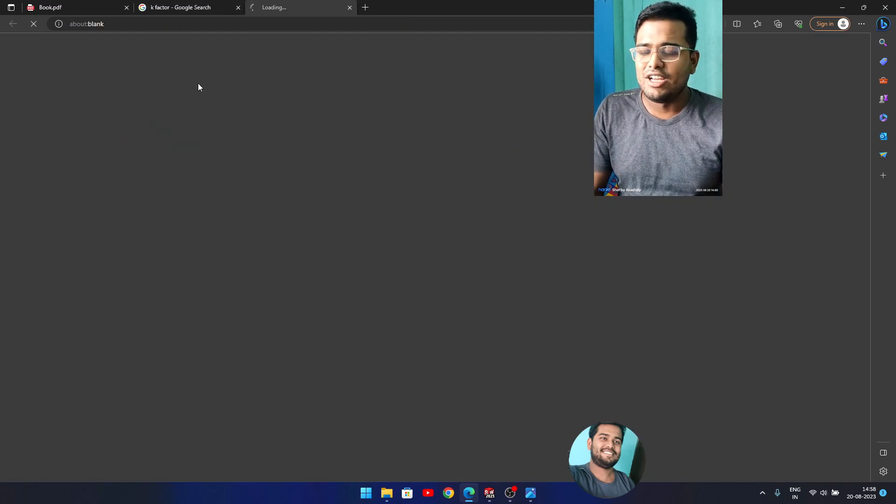
Examine the article's generic K-factor table, the neutral axis bending diagram in Figure 1 and the explanation of bend types.
scroll(365, 254, "down", 5)
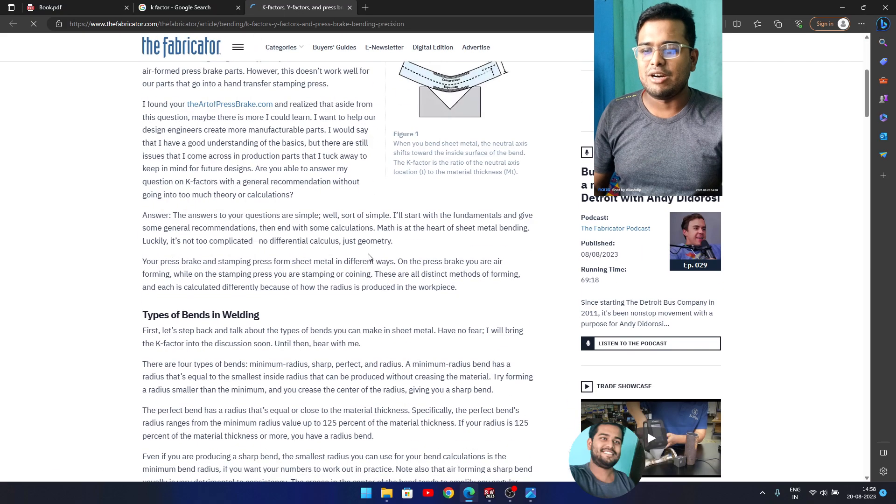
scroll(413, 272, "down", 15)
left_click(543, 310)
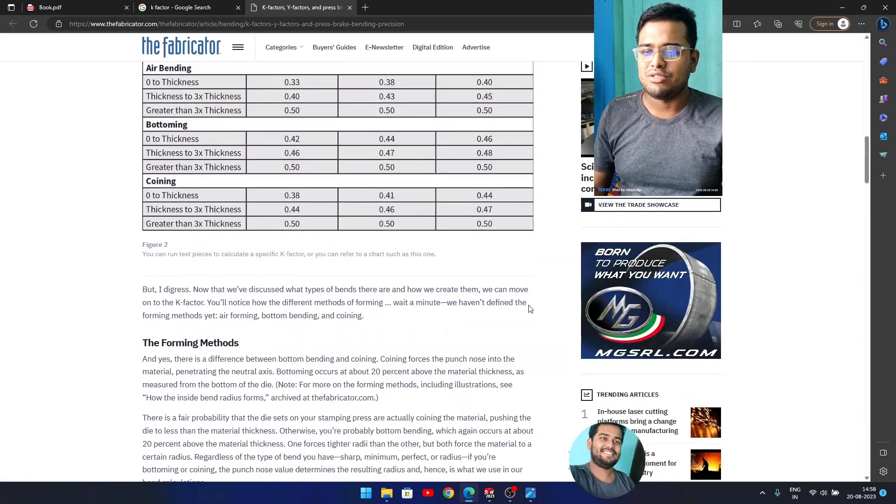
scroll(428, 266, "up", 20)
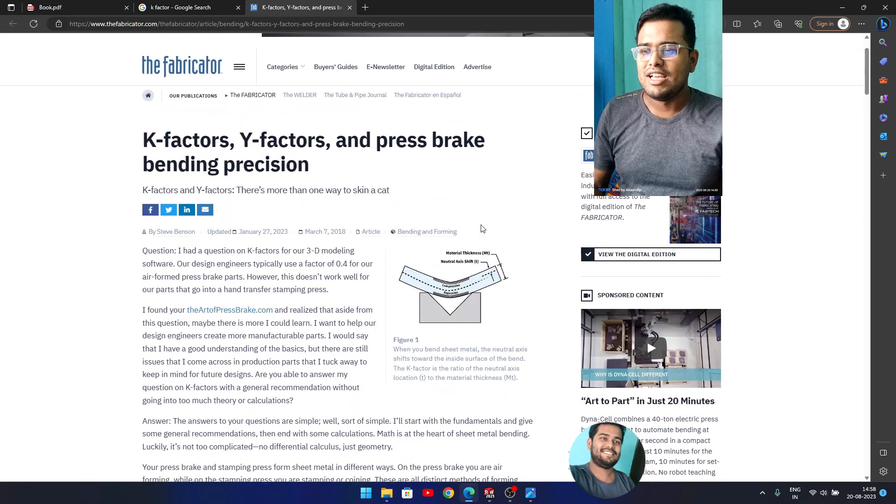
scroll(457, 319, "up", 3, "ctrl")
scroll(467, 375, "down", 3)
scroll(450, 320, "up", 2, "ctrl")
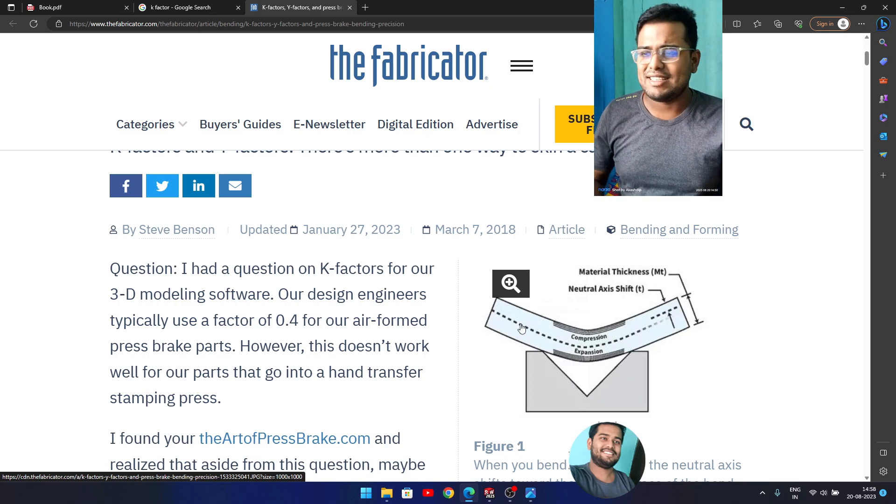
scroll(522, 328, "down", 5, "ctrl")
scroll(418, 333, "down", 5)
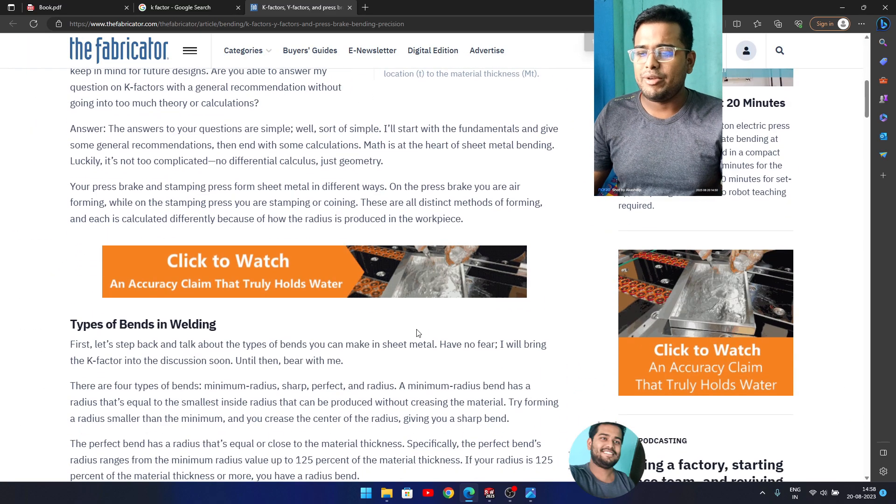
scroll(418, 332, "down", 3)
scroll(417, 333, "up", 10)
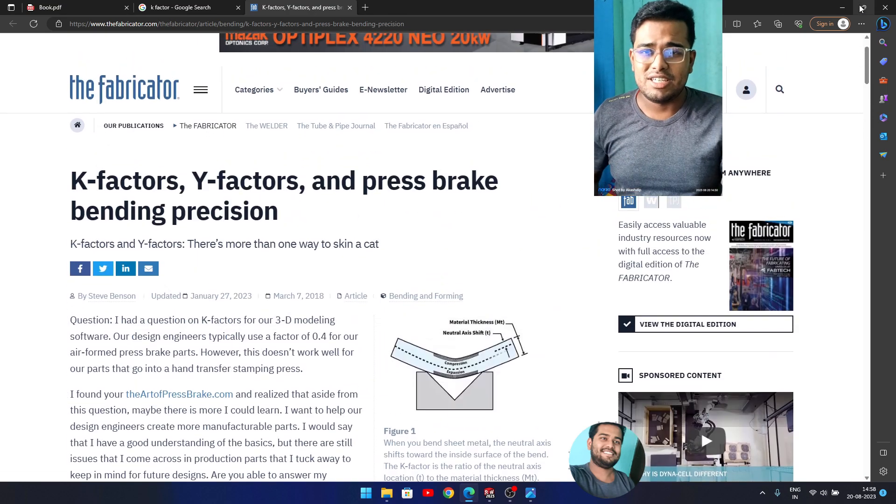
Return to SOLIDWORKS and create the base flange with the thickness and K-factor already entered.
left_click(842, 7)
left_click_drag(766, 305, 739, 306)
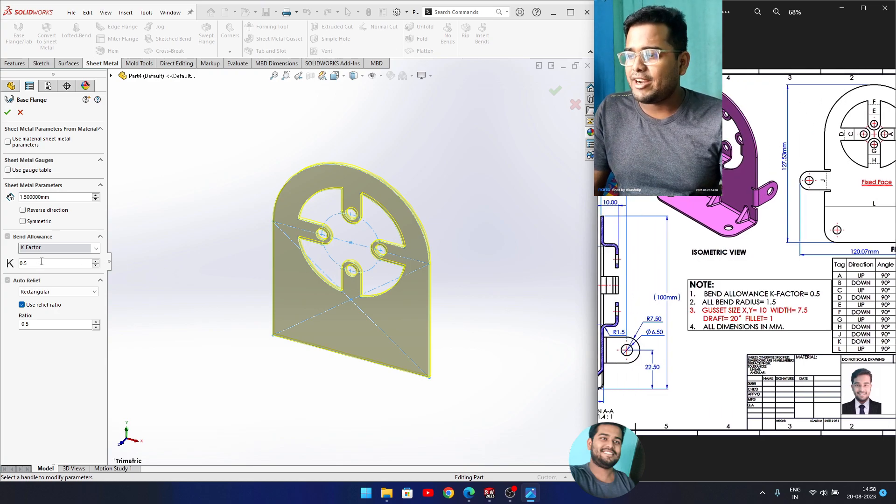
left_click_drag(37, 262, 21, 262)
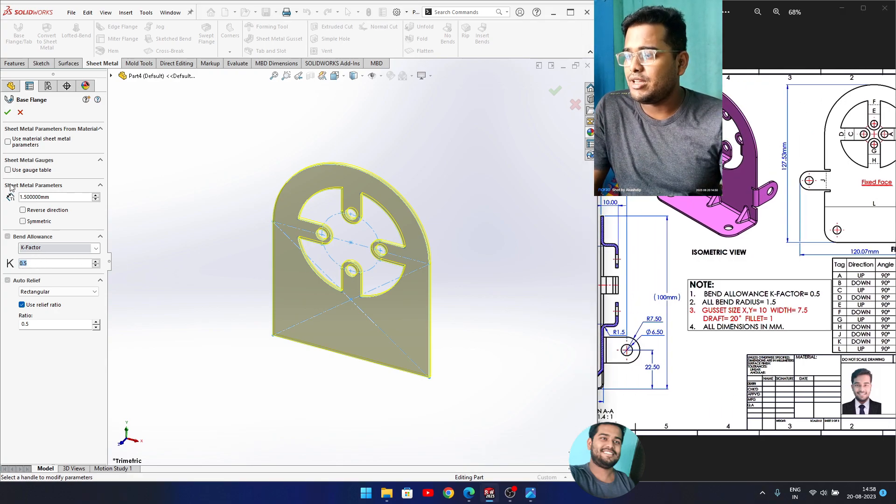
left_click(7, 112)
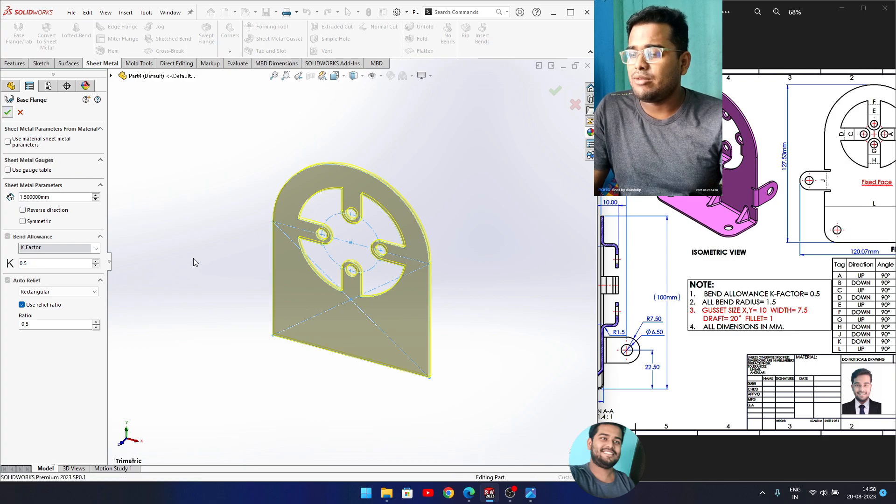
Start a sketch on the plate's front face and draw a vertical construction line between the upper and lower tab hole centres.
mouse_move(338, 393)
middle_mouse_down()
mouse_move(354, 392)
mouse_move(335, 384)
middle_mouse_up()
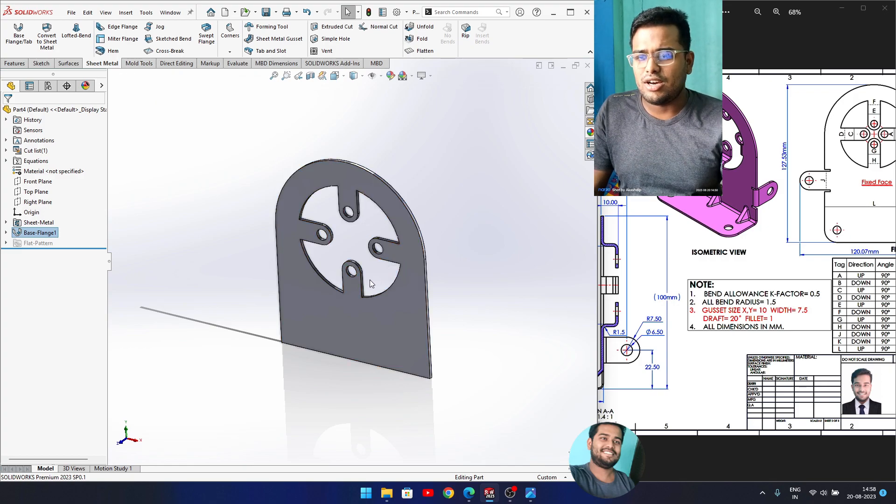
scroll(373, 278, "down", 4)
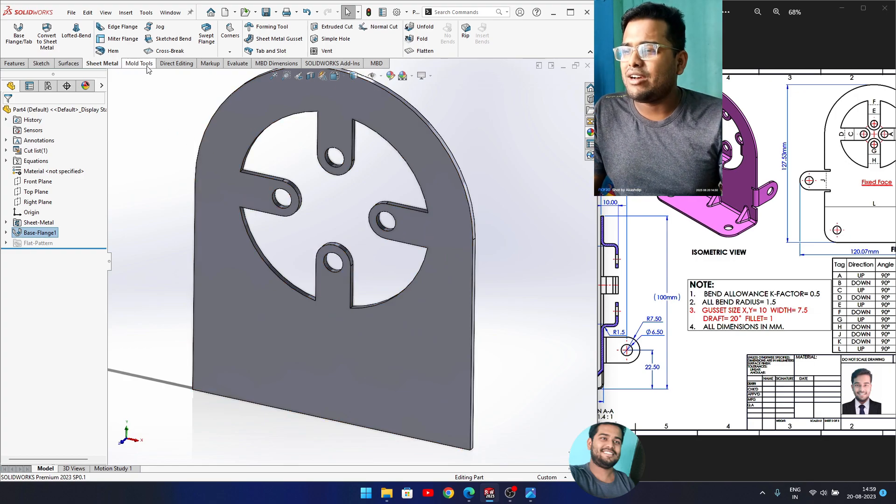
left_click(418, 233)
left_click(459, 202)
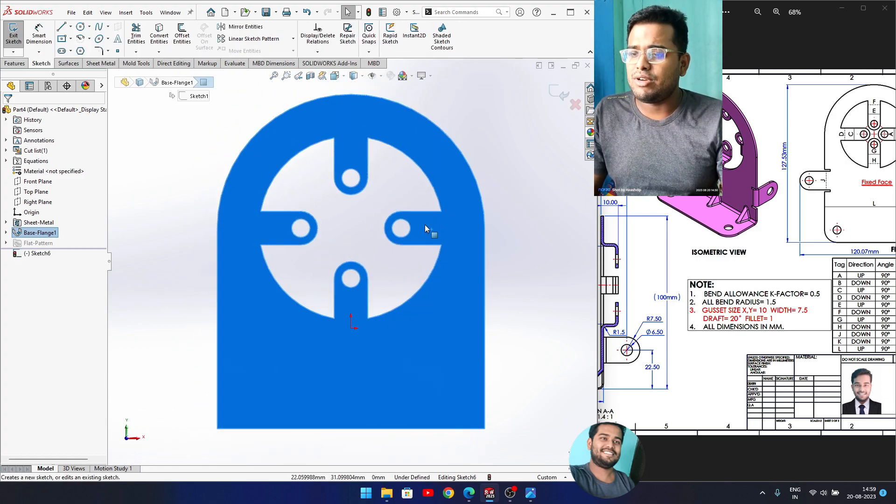
left_click(71, 27)
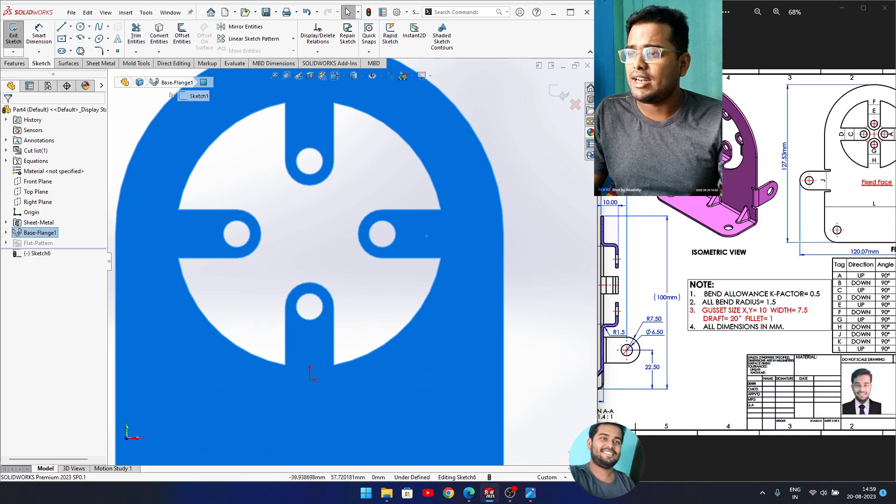
left_click(84, 47)
left_click(309, 161)
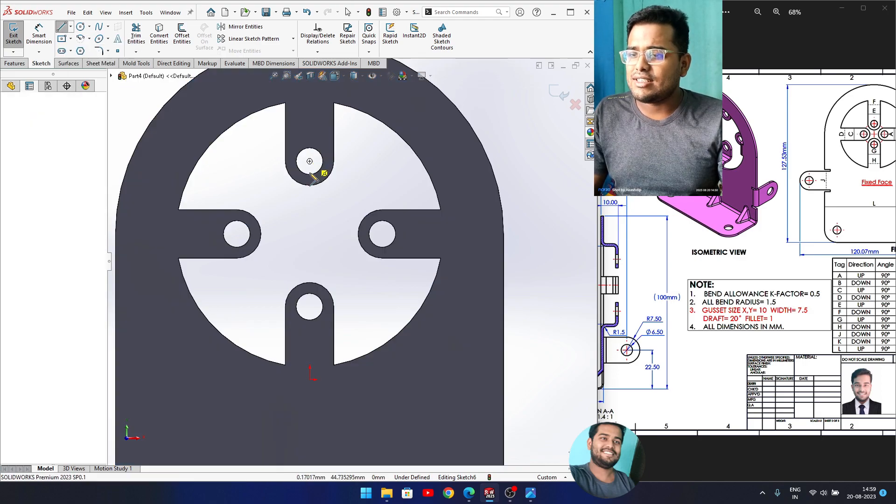
left_click(310, 306)
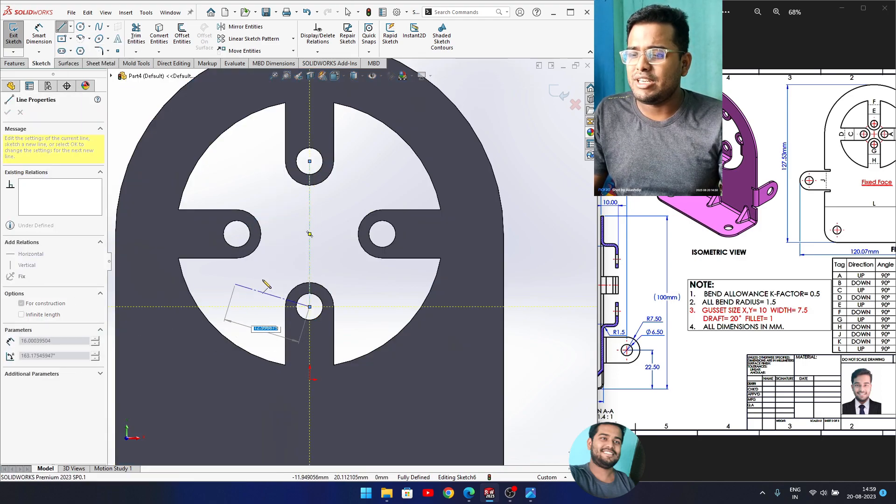
right_click(288, 251)
left_click(303, 255)
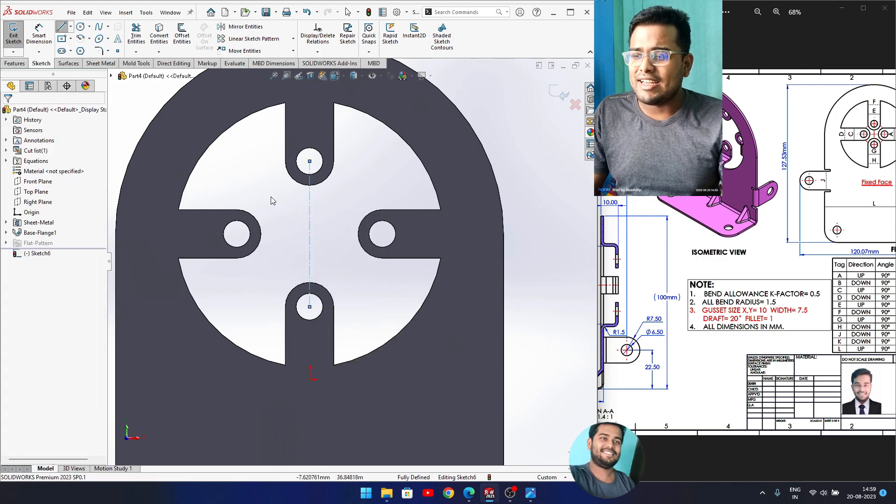
Draw a vertical bend line across the tab on the right of the circular cutout, between its upper and lower edges.
left_click(63, 29)
left_click(420, 210)
left_click(423, 258)
right_click(417, 276)
left_click(430, 284)
Dimension the bend line symmetrically about the vertical centreline and set the full distance to 45 mm.
right_click_drag(354, 194, 369, 148)
left_click(421, 236)
left_click(309, 235)
left_click(279, 200)
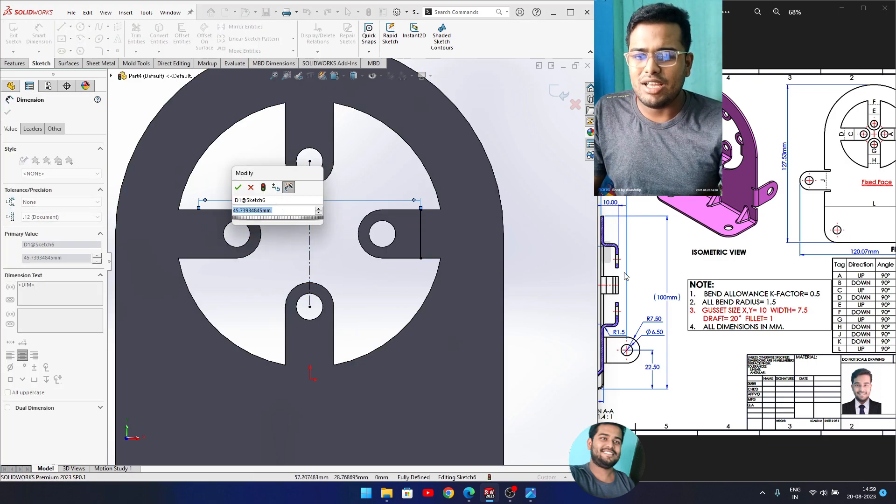
left_click(744, 281)
mouse_move(686, 290)
left_mouse_down()
mouse_move(858, 290)
mouse_move(719, 282)
mouse_move(777, 282)
left_mouse_up()
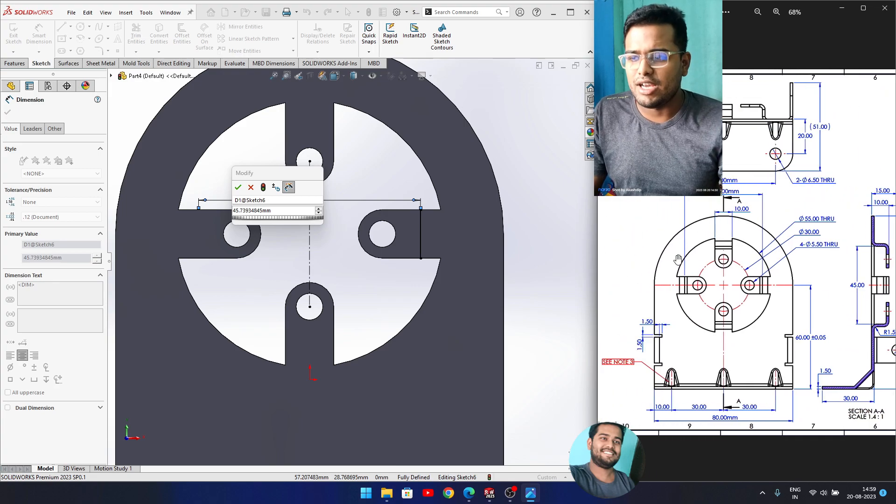
left_click(286, 214)
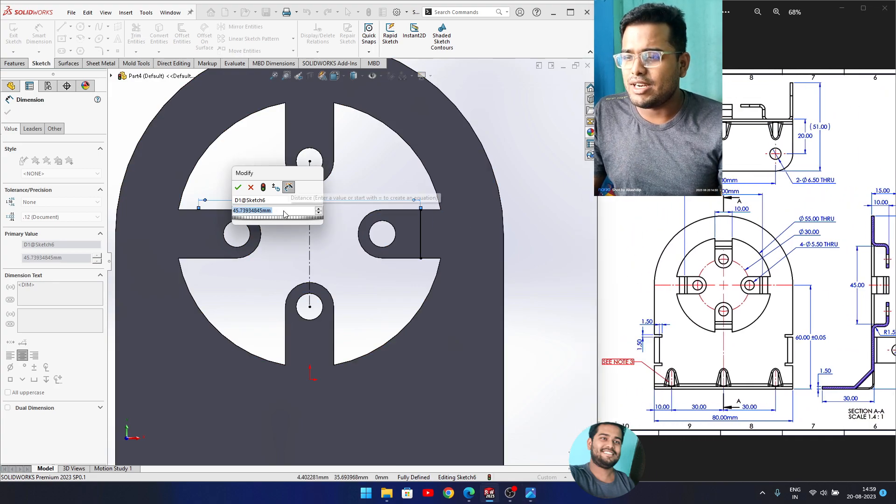
type("45")
key("Return")
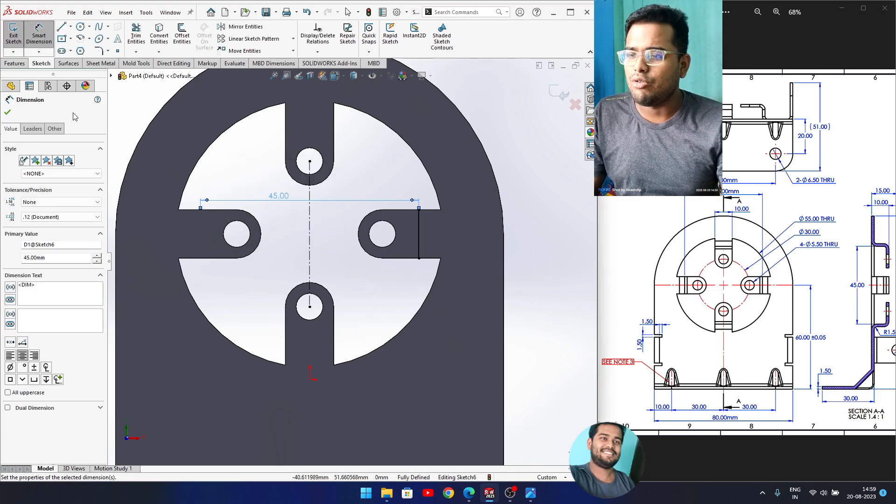
left_click(8, 113)
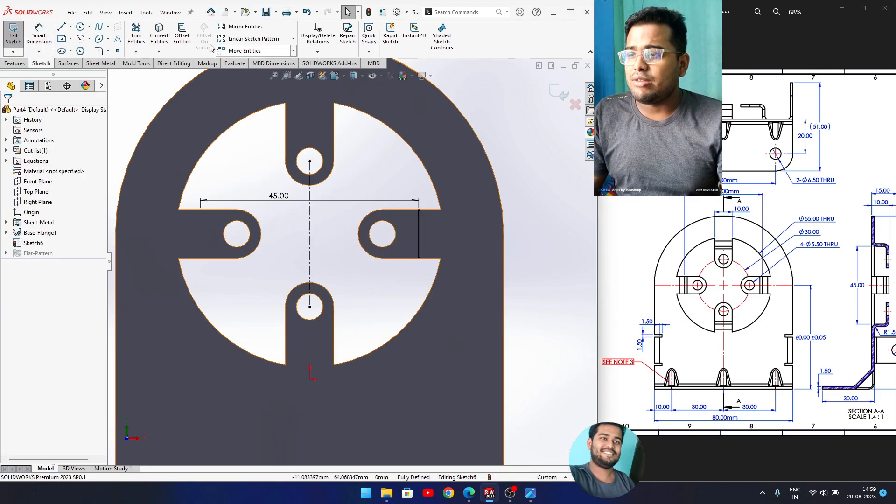
Start a sheet metal Jog from the bend line, fix the plate's front face and reverse the 10 mm blind offset's direction.
left_click(99, 64)
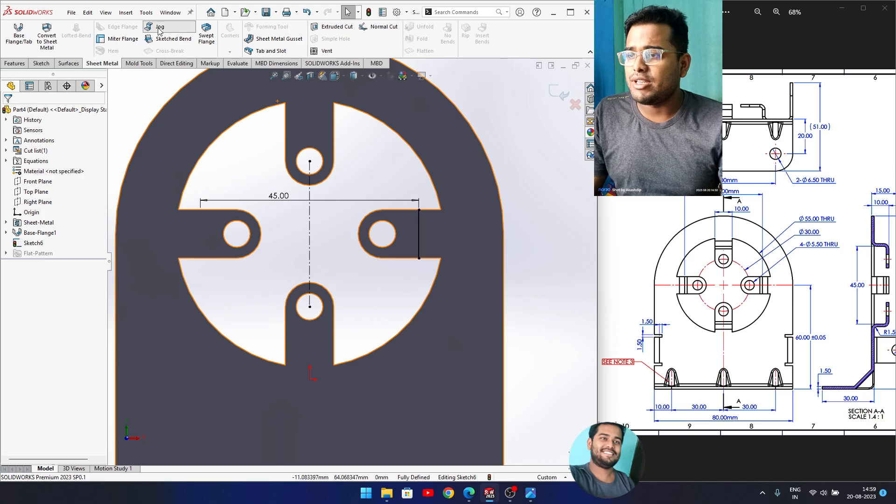
left_click(157, 27)
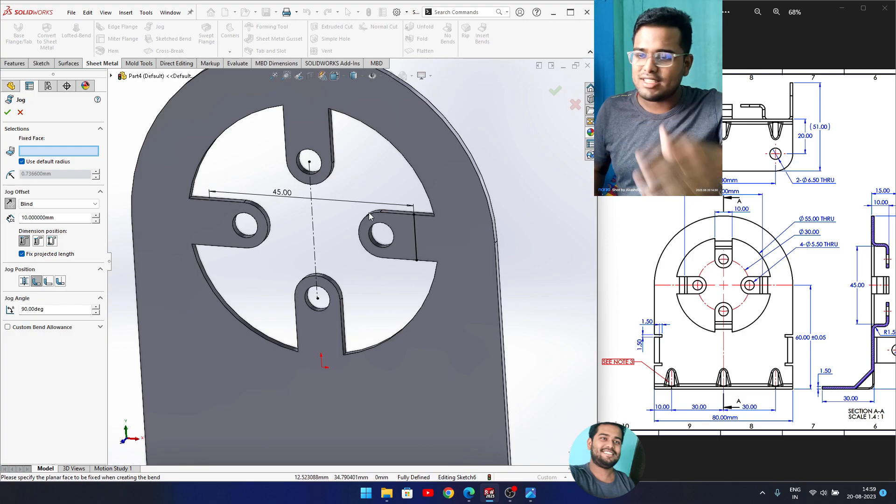
left_click(455, 233)
middle_click_drag(417, 261, 380, 295)
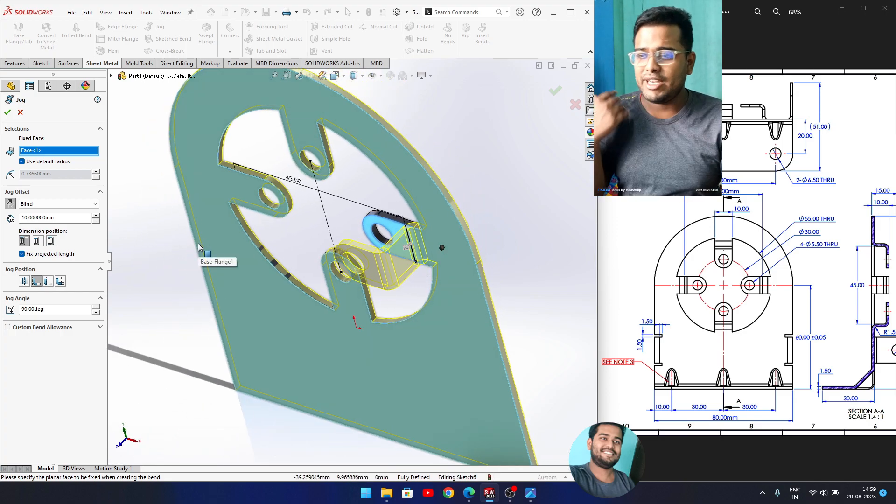
mouse_move(788, 254)
left_mouse_down()
mouse_move(622, 260)
mouse_move(778, 265)
left_mouse_up()
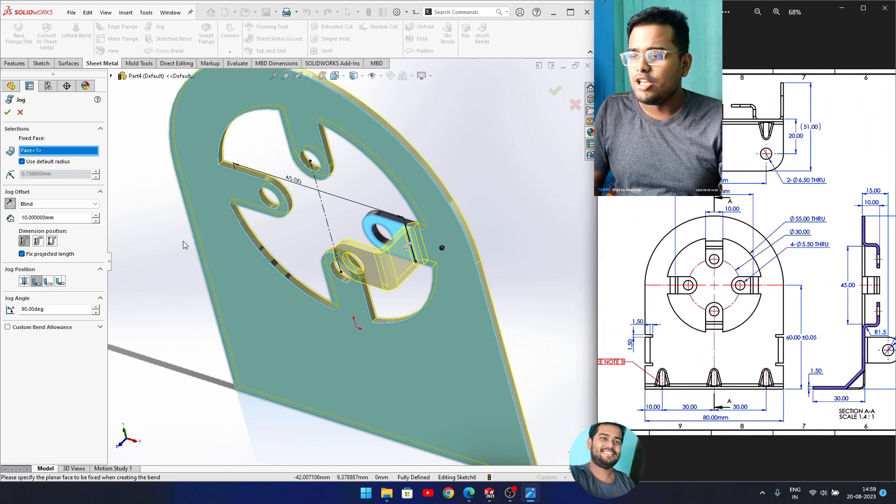
left_click(11, 204)
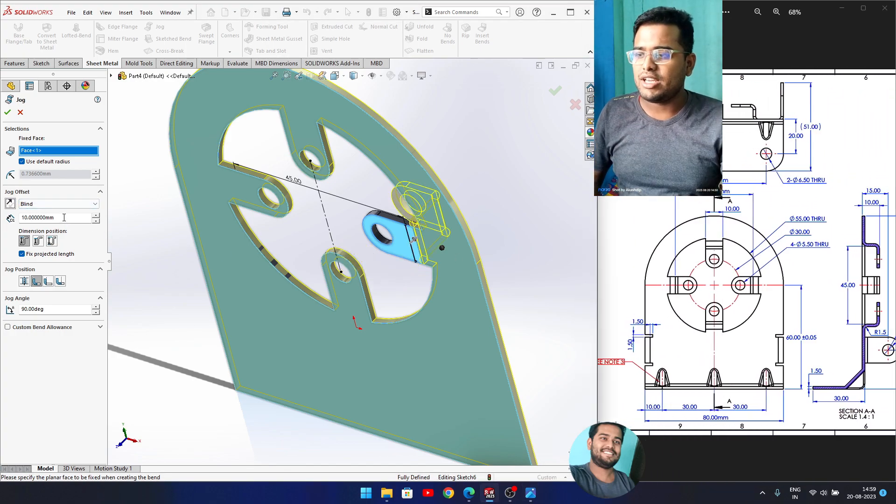
mouse_move(758, 266)
left_mouse_down()
mouse_move(669, 267)
mouse_move(730, 258)
left_mouse_up()
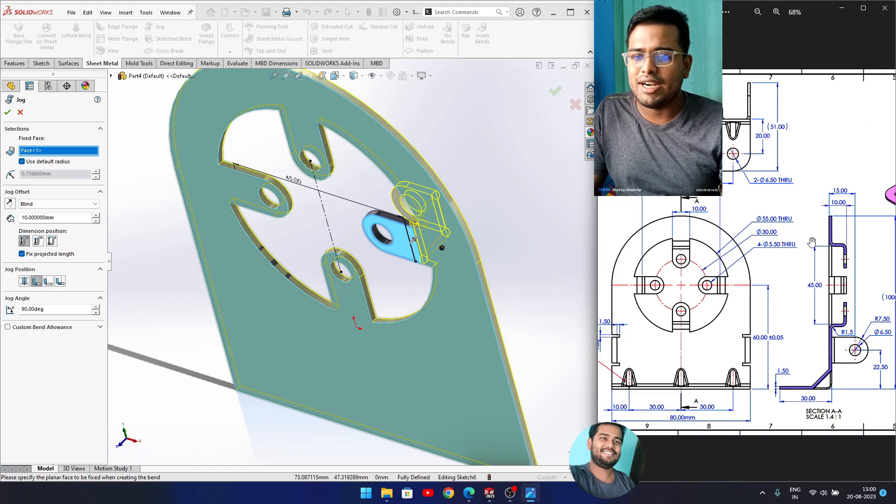
left_click(37, 242)
left_click(51, 242)
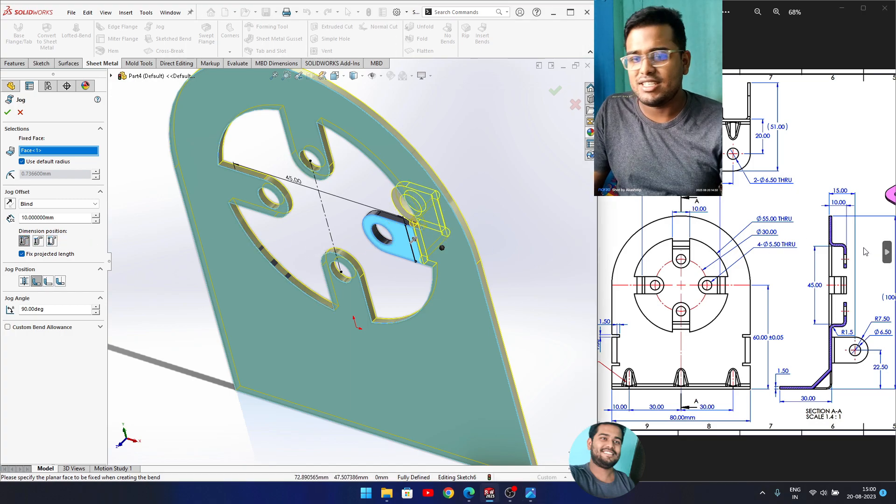
left_click_drag(840, 258, 795, 258)
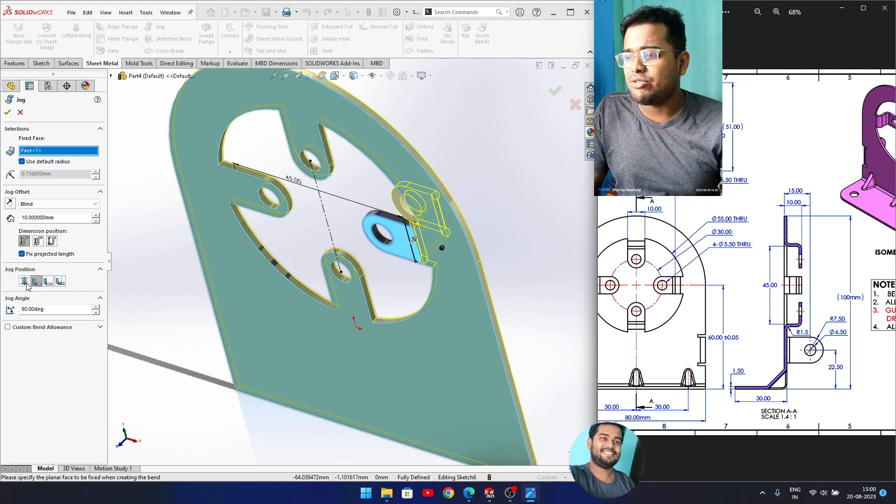
Compare the jog position options on the right tab and create the jog with the Material Outside position.
middle_click_drag(313, 274, 119, 274)
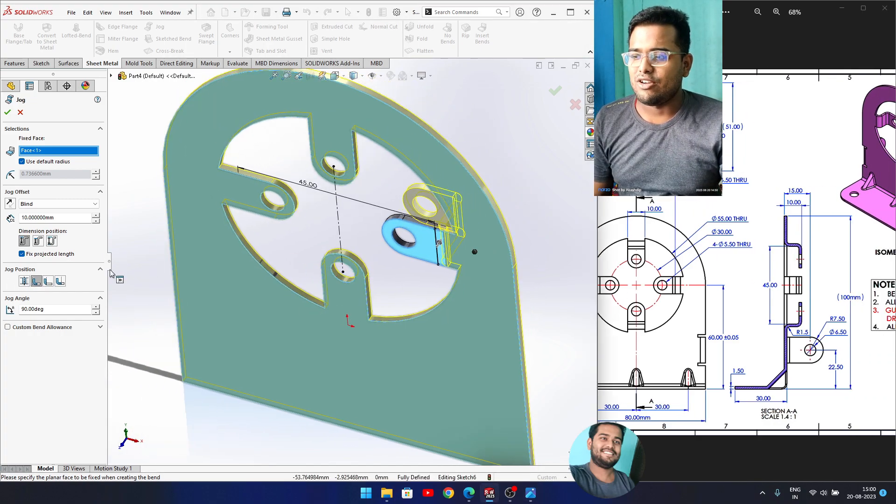
scroll(470, 255, "down", 6)
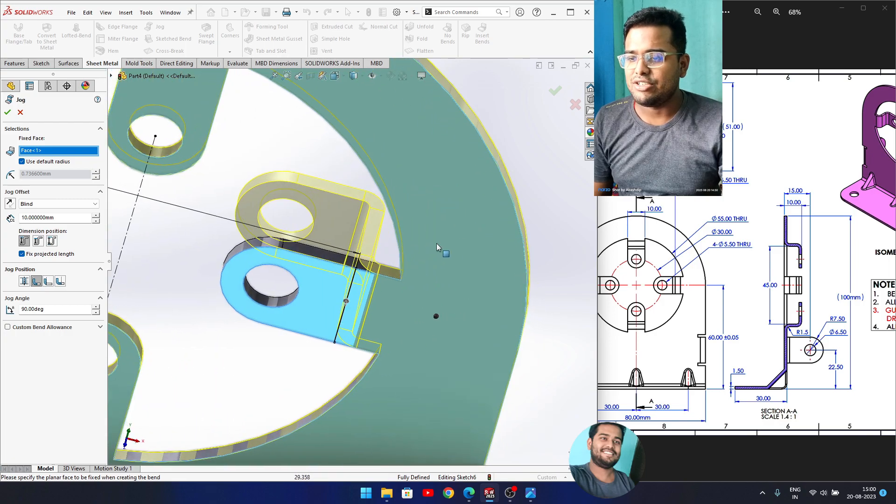
left_click(25, 282)
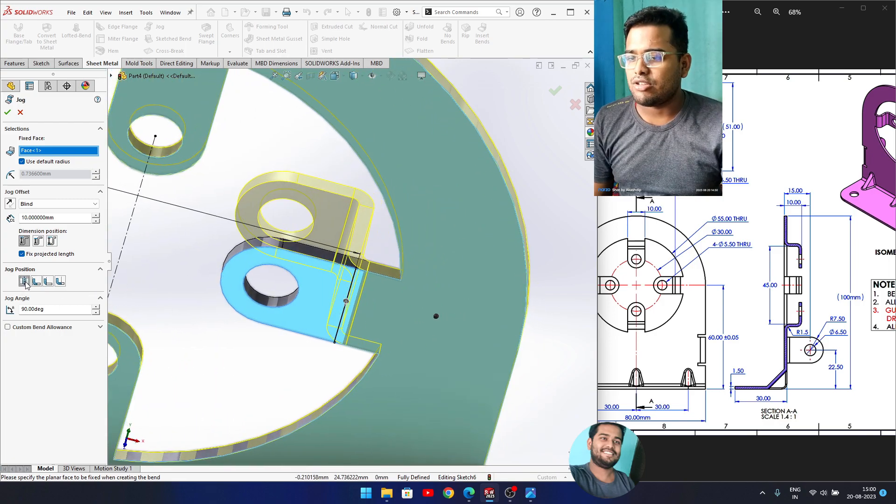
left_click(34, 284)
scroll(334, 326, "down", 3)
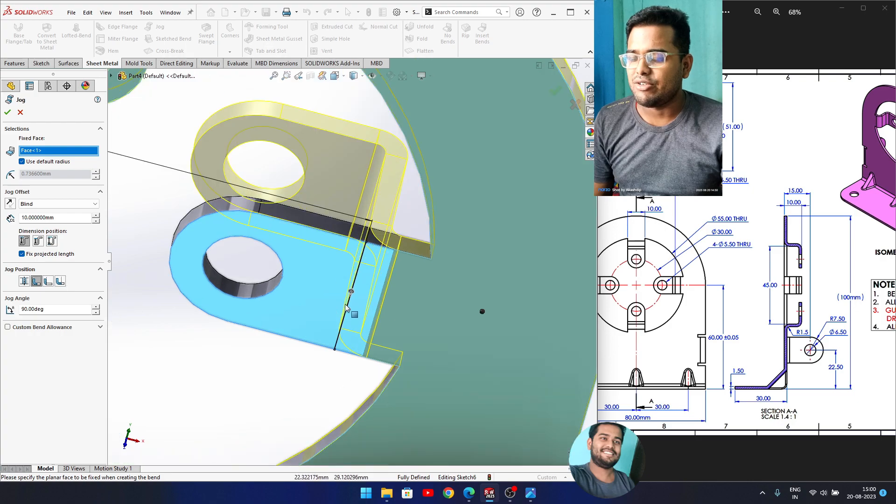
left_click(25, 282)
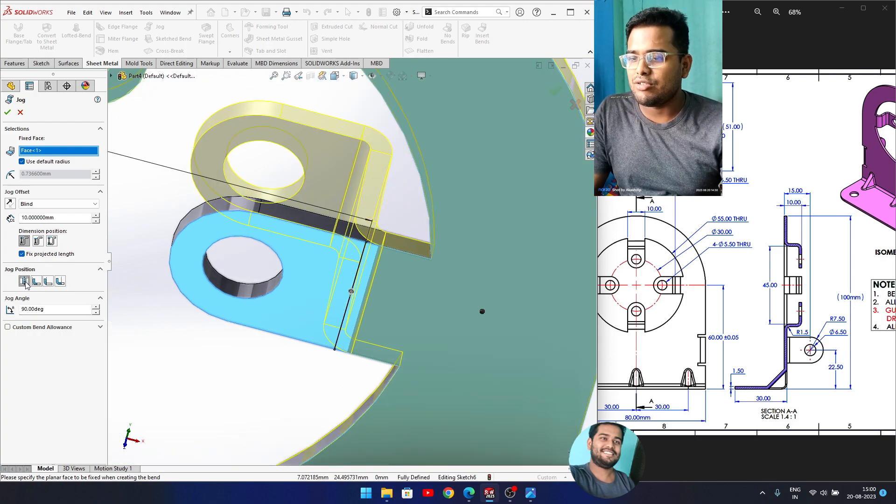
left_click(48, 281)
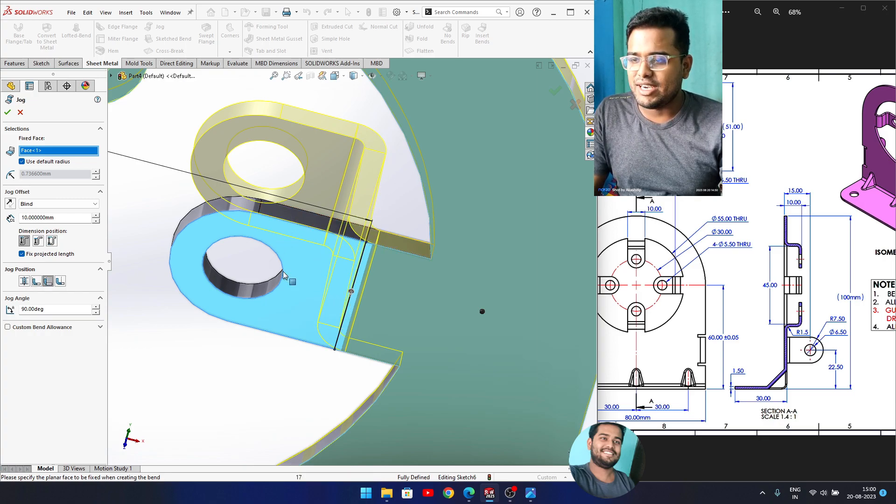
left_click(61, 281)
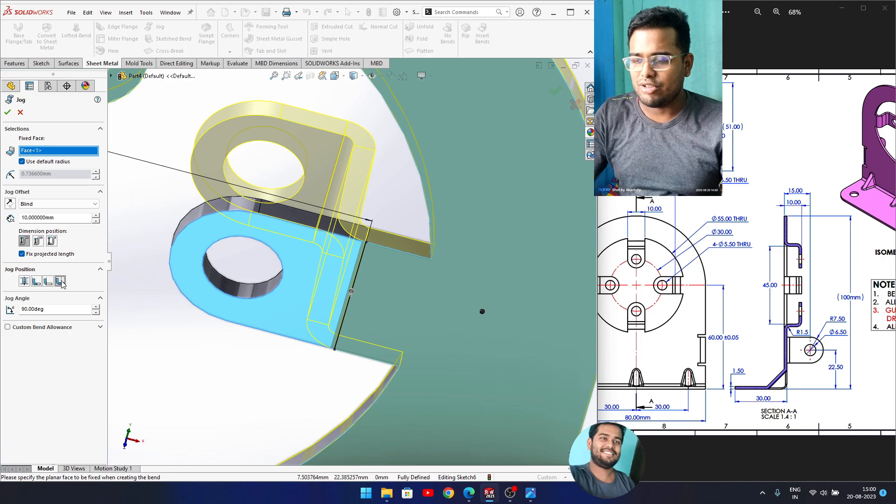
left_click(48, 281)
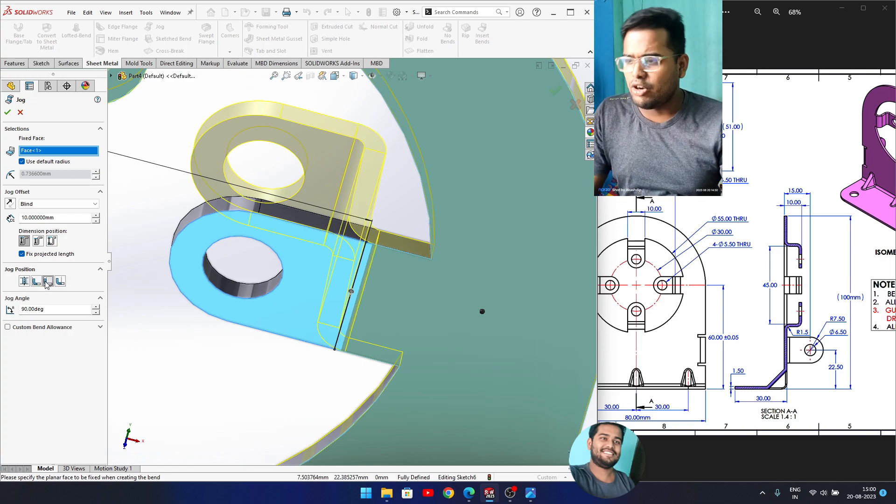
scroll(196, 196, "up", 2)
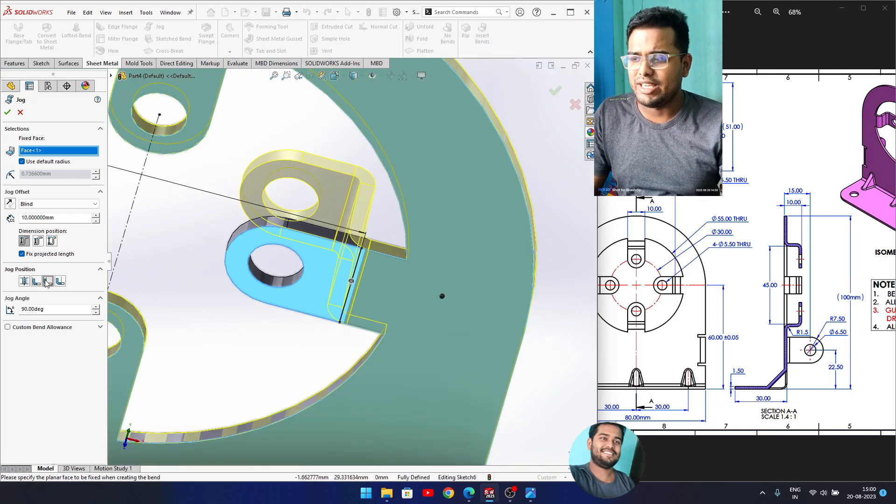
left_click(7, 113)
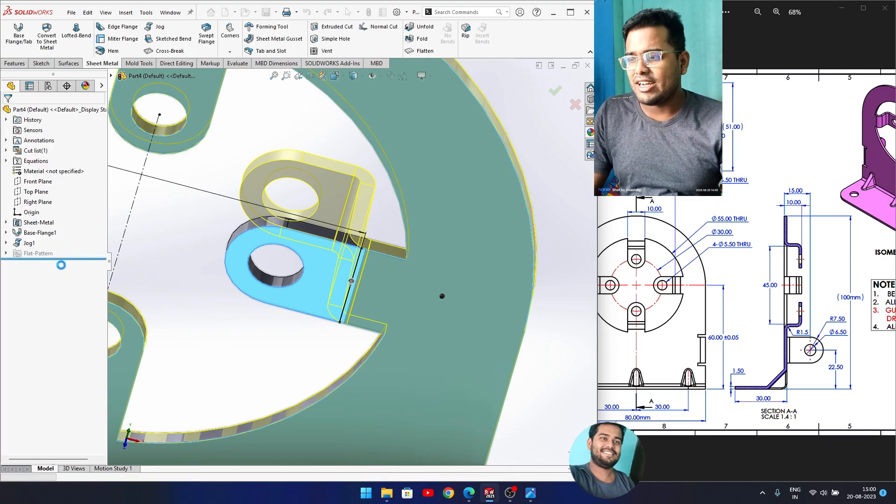
Start a sketch on the plate's front face and draw a vertical construction line joining the upper and lower tab hole centres.
scroll(225, 298, "up", 5)
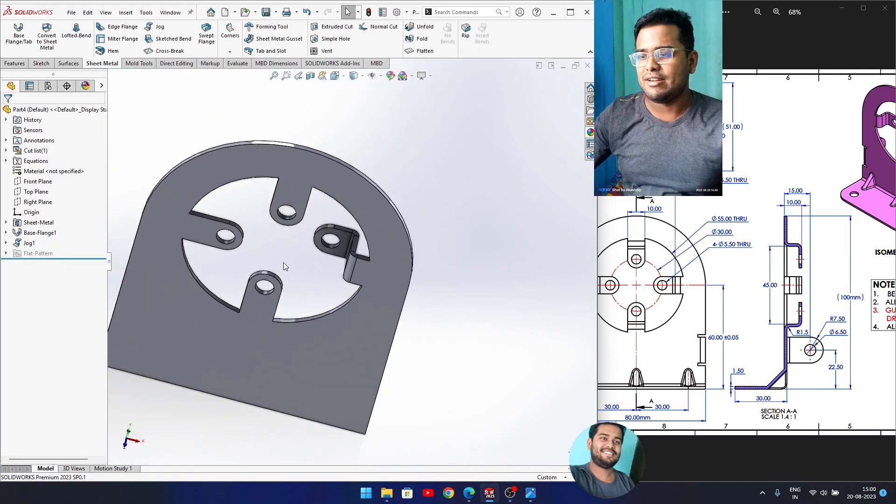
left_click(220, 216)
left_click(237, 203)
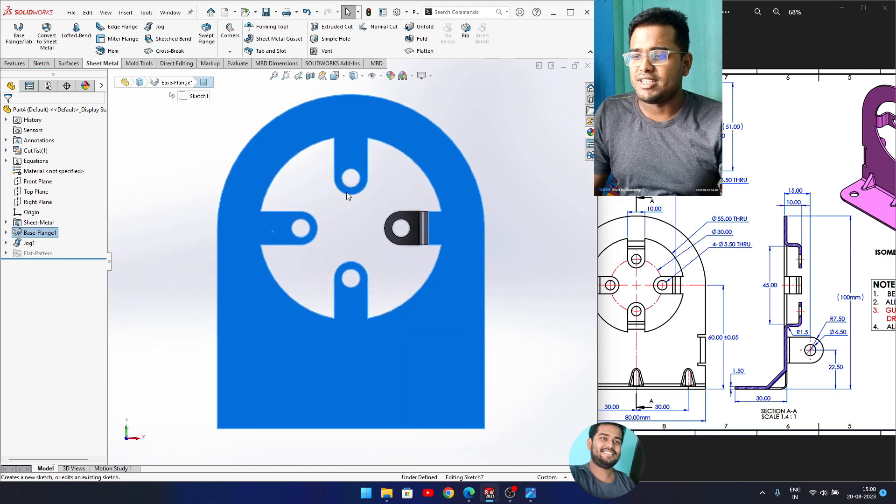
scroll(366, 213, "down", 3)
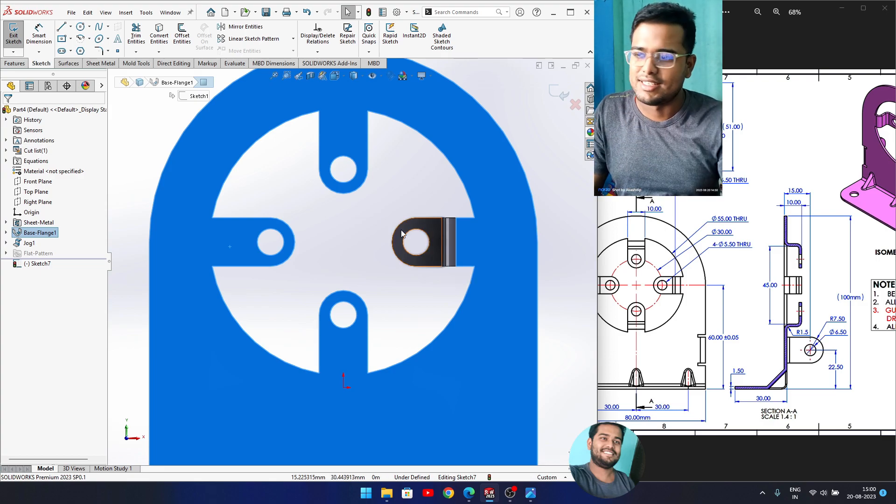
left_click(68, 29)
left_click(70, 29)
left_click(81, 49)
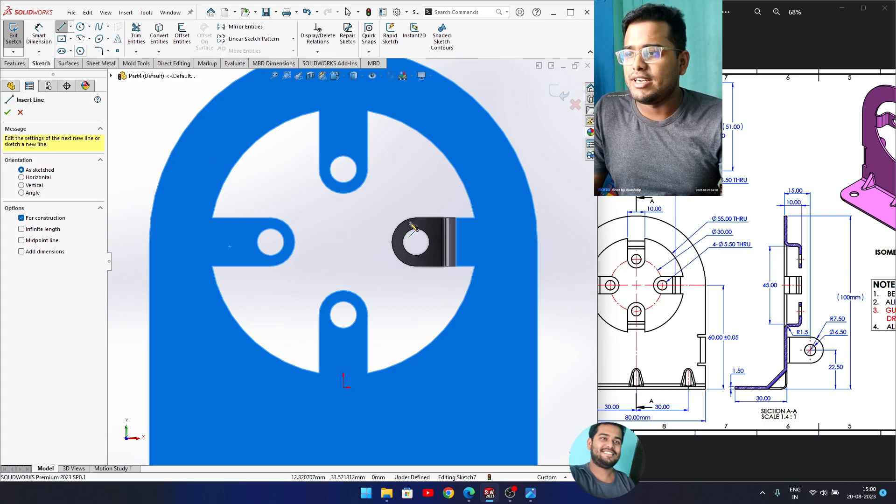
left_click(343, 169)
left_click(343, 315)
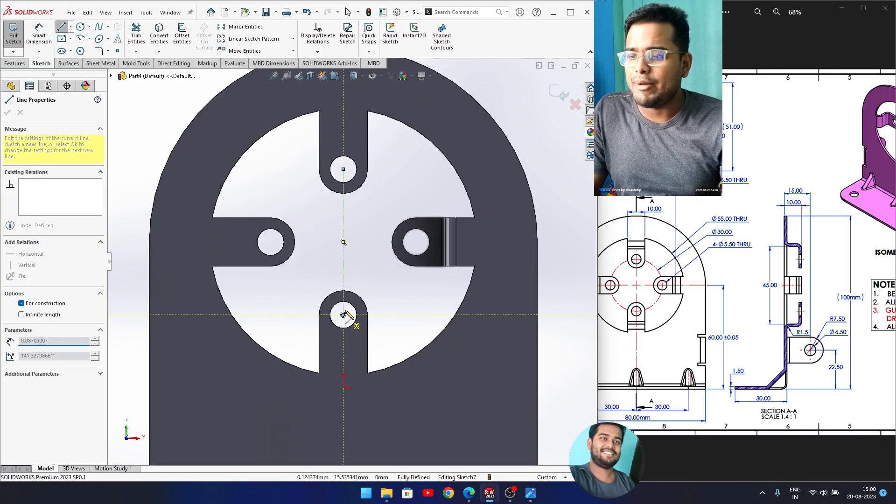
right_click(378, 267)
left_click(394, 277)
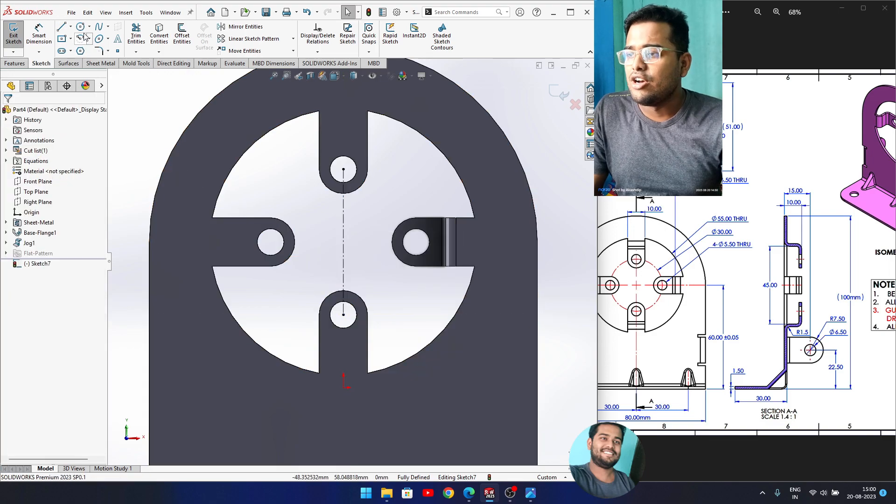
Draw a vertical bend line across the tab on the left of the circular cutout, between its upper and lower edges.
left_click(60, 28)
left_click(234, 218)
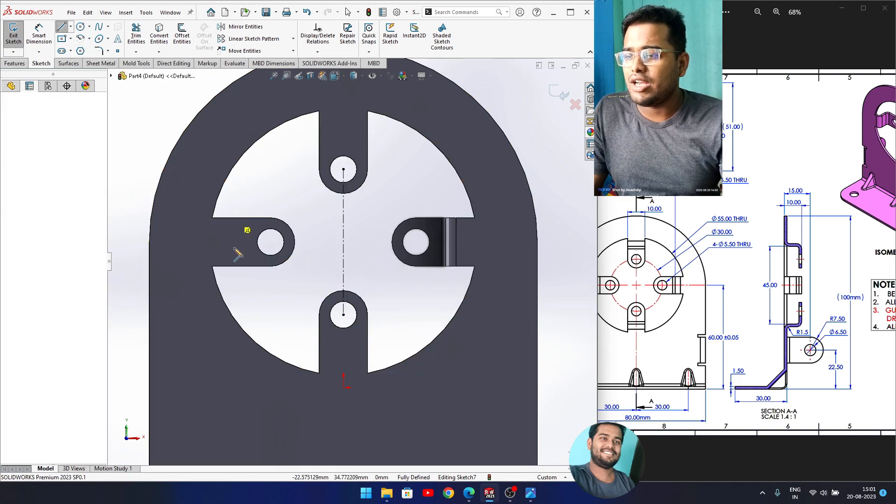
left_click(233, 265)
right_click(192, 258)
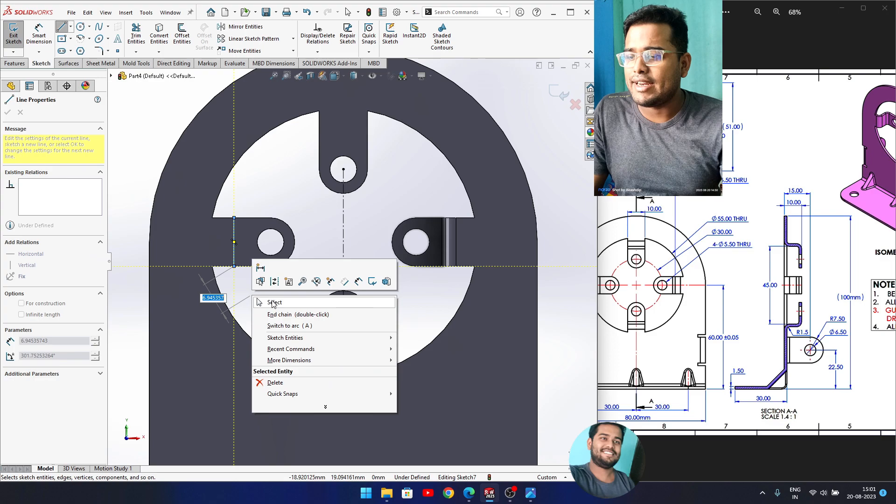
left_click(208, 302)
Dimension the left tab's bend line symmetrically about the construction line and set the full distance to 45 mm.
right_click_drag(294, 256, 293, 225)
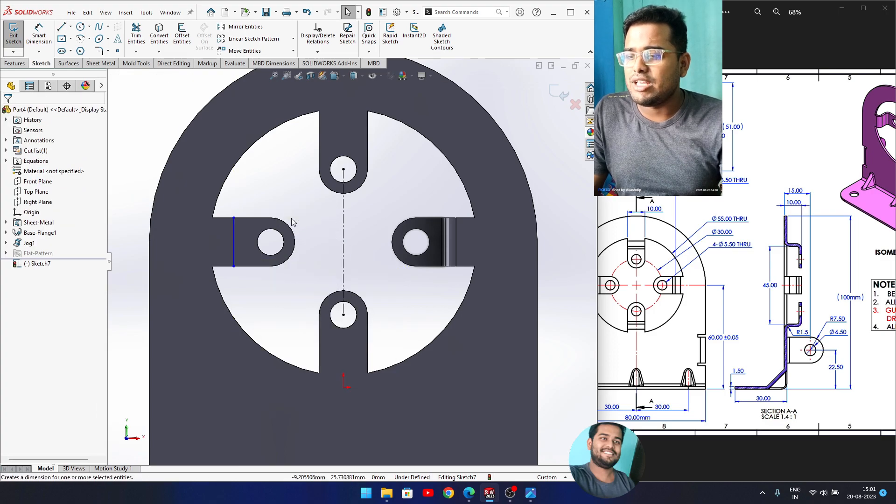
left_click(234, 243)
left_click(343, 224)
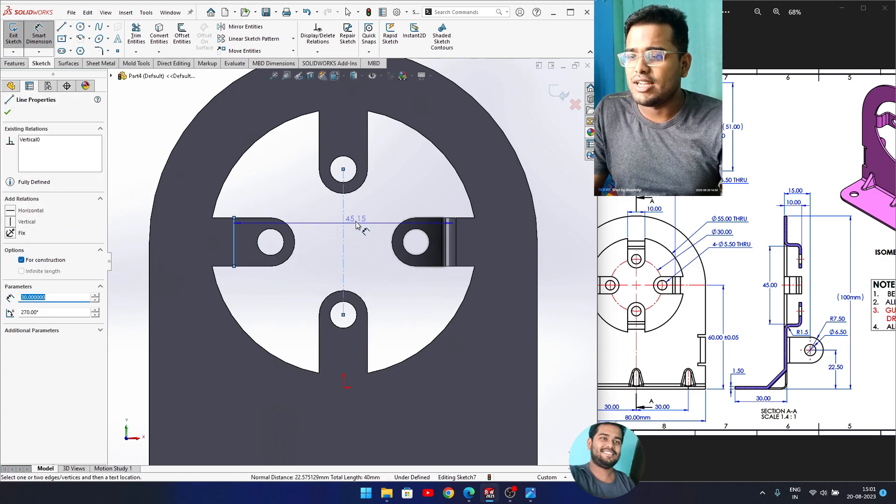
left_click(354, 210)
type("45")
key("Return")
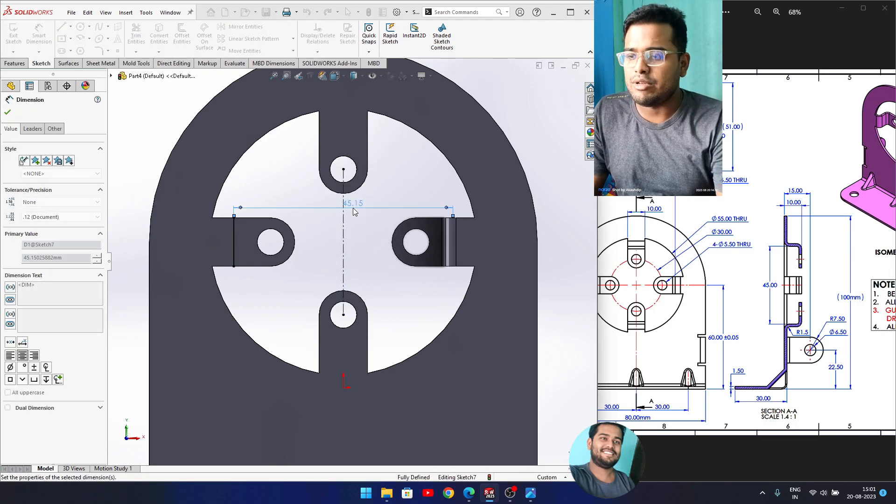
Jog the left tab with the plate's front face fixed and the 10 mm offset direction reversed to match the right tab.
left_click(558, 92)
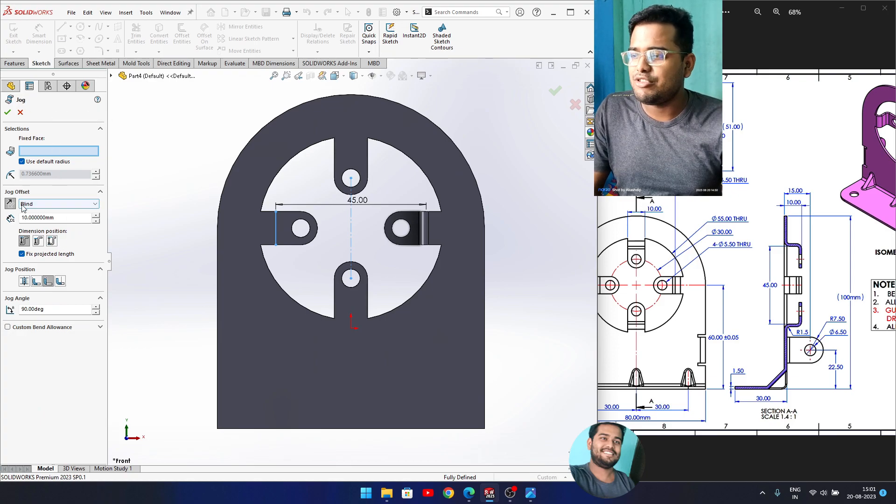
left_click(314, 282)
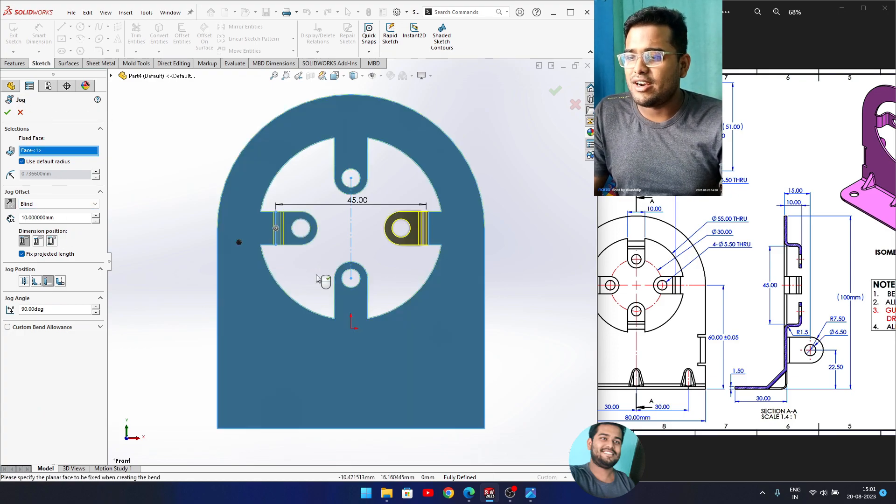
left_click(13, 208)
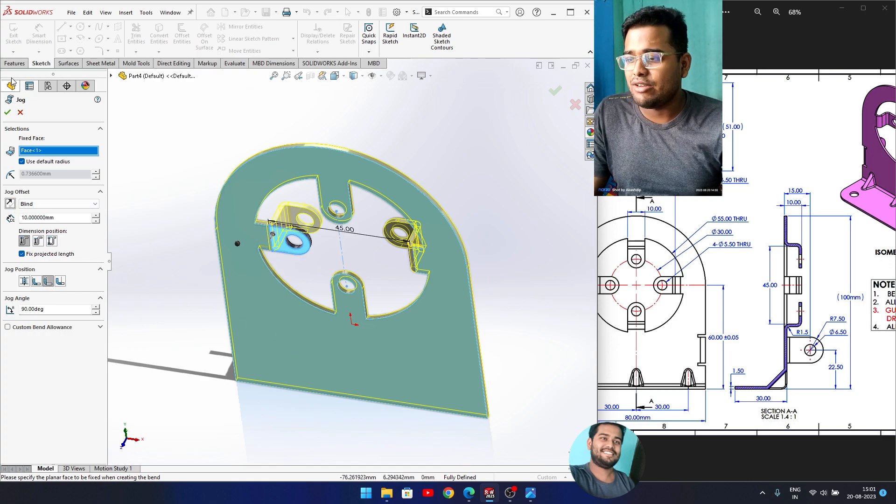
left_click(8, 112)
middle_click_drag(351, 266, 360, 234)
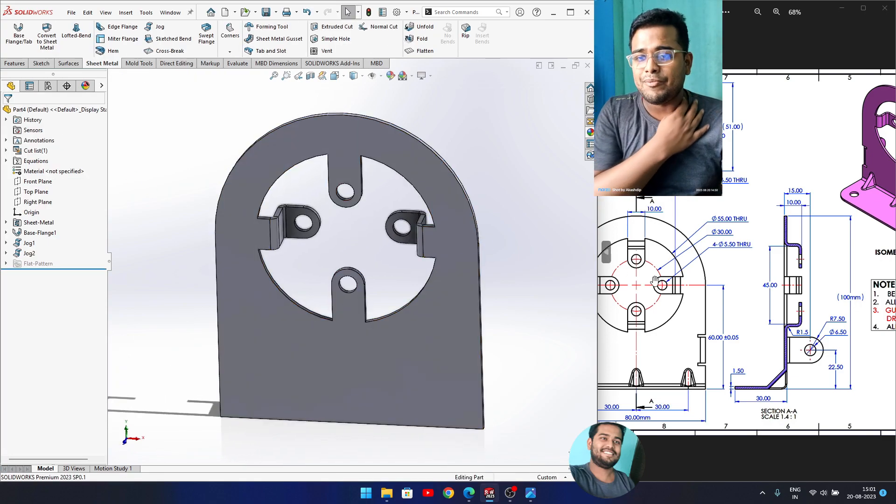
left_click_drag(634, 207, 668, 207)
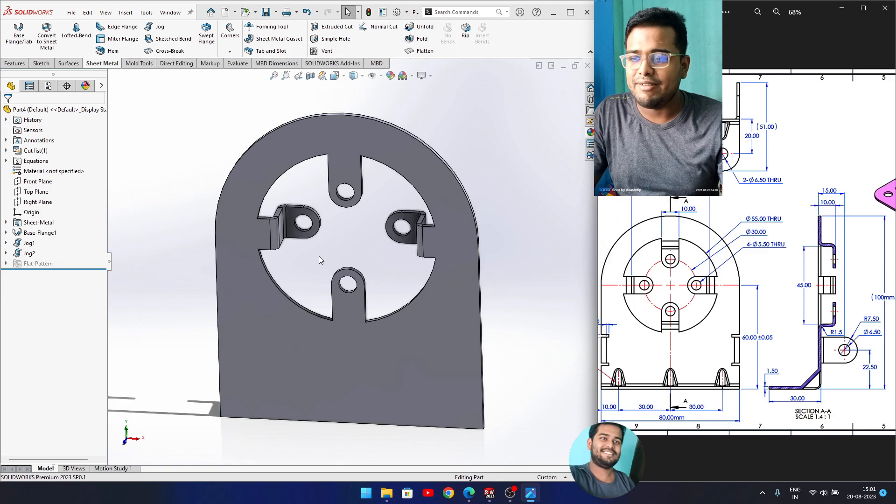
left_click(235, 63)
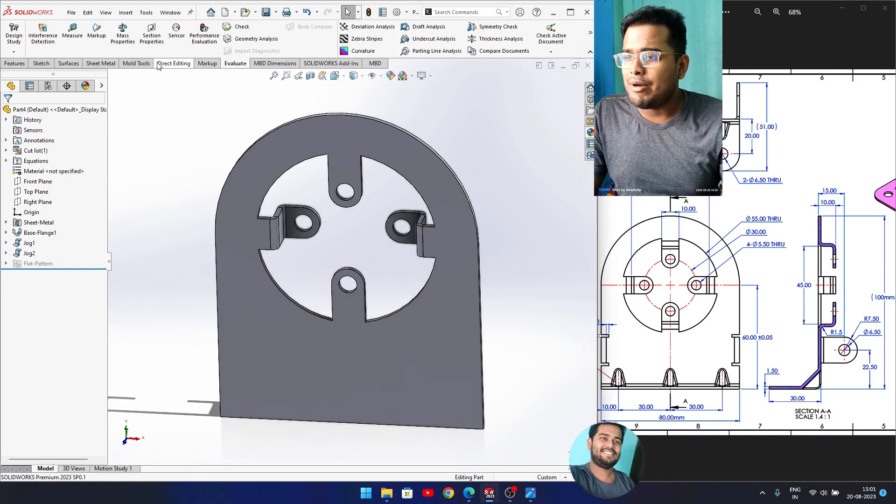
Try to measure the distance between the left and right jogged tabs.
left_click(72, 32)
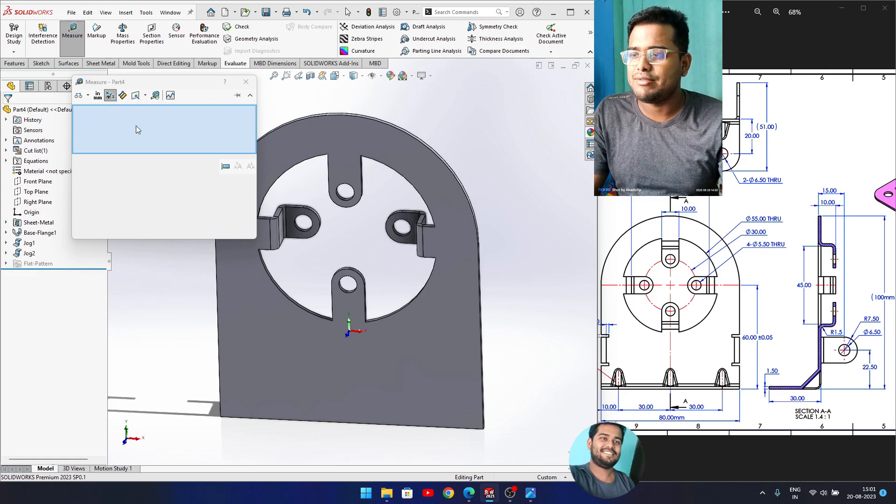
middle_click_drag(292, 242, 317, 254)
left_click(286, 233)
left_click(416, 238)
left_click_drag(375, 143, 396, 292)
left_click(398, 281)
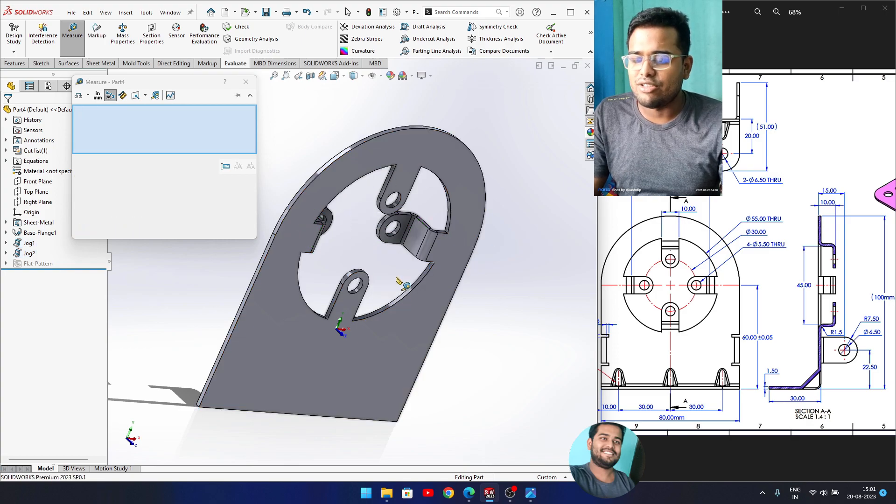
left_click(246, 82)
Edit the left tab's jog and change its jog position to Material Inside.
left_click(30, 253)
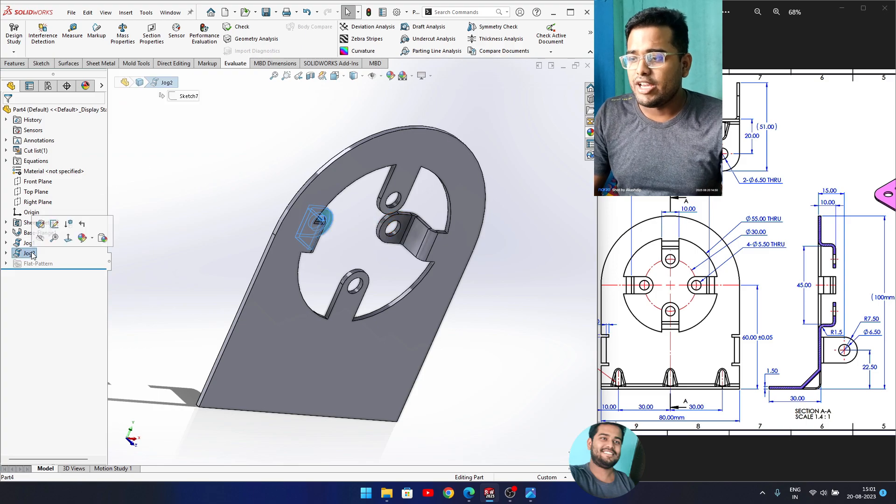
left_click(40, 226)
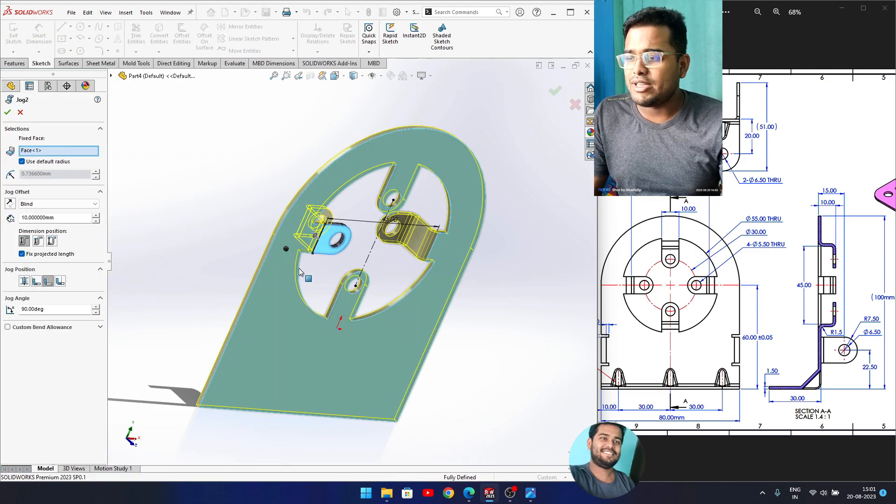
scroll(305, 259, "down", 5)
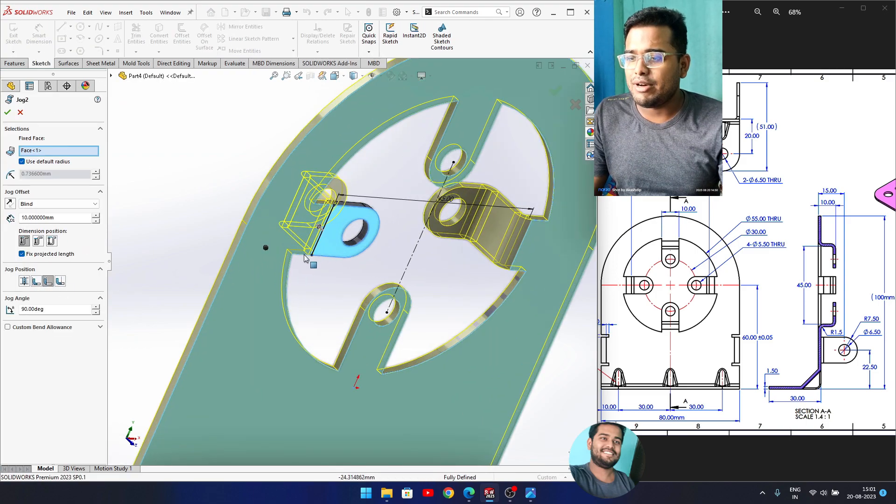
left_click(37, 282)
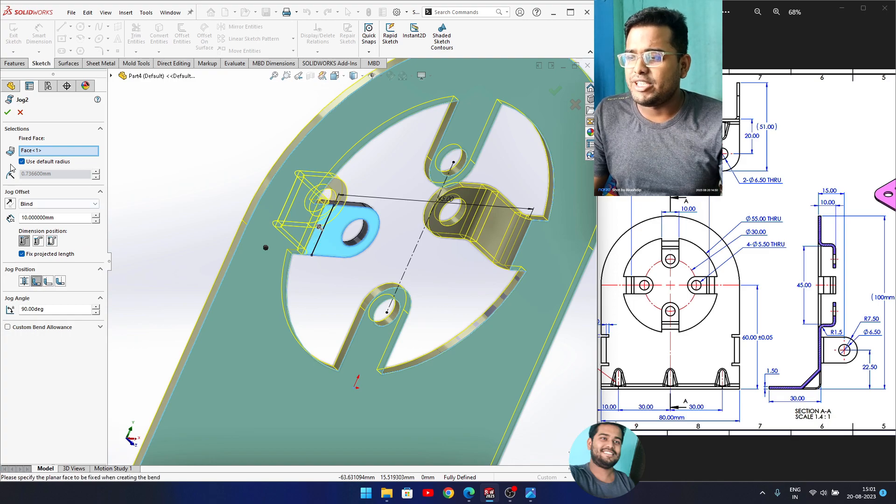
left_click(7, 112)
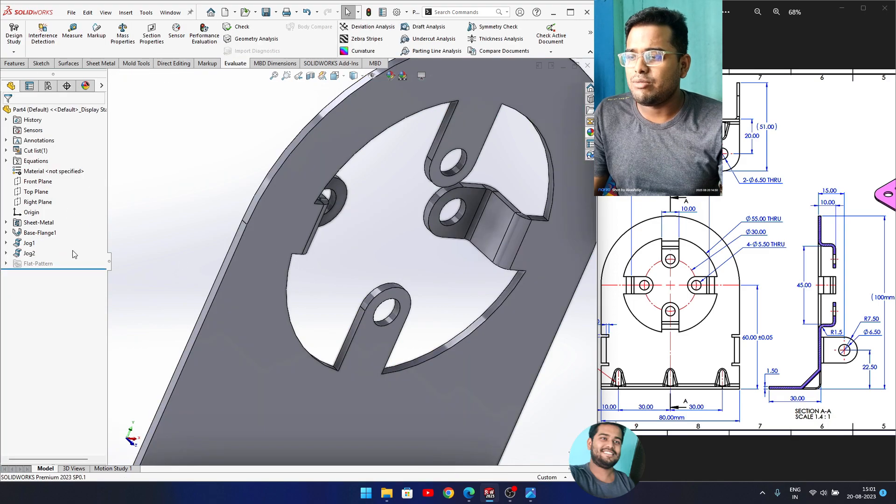
Edit the right tab's jog and change its jog position to Material Inside.
left_click(19, 243)
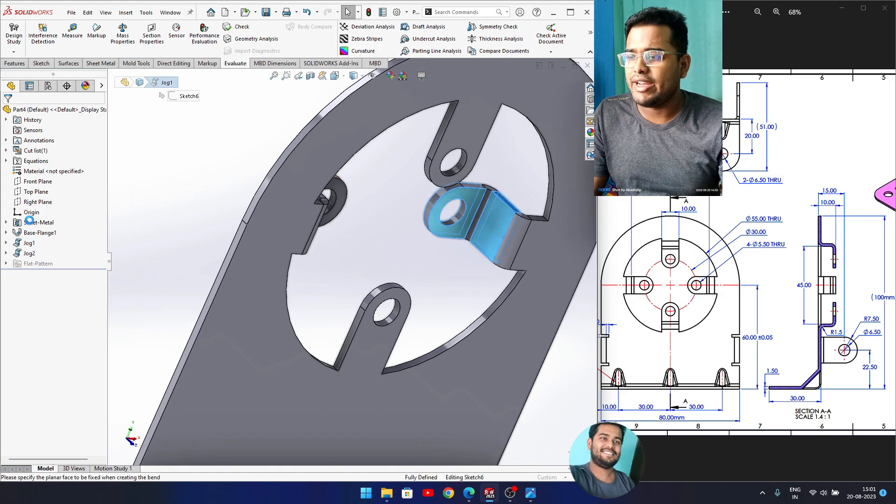
left_click(29, 222)
left_click(36, 281)
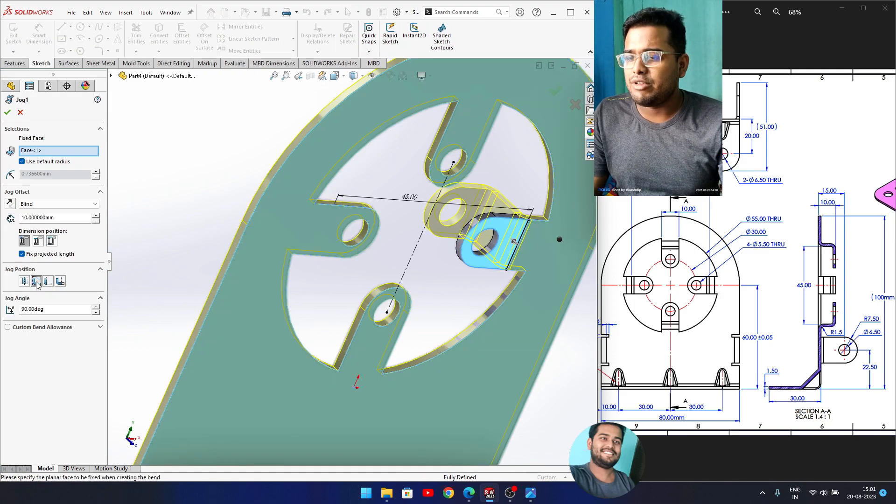
left_click(7, 114)
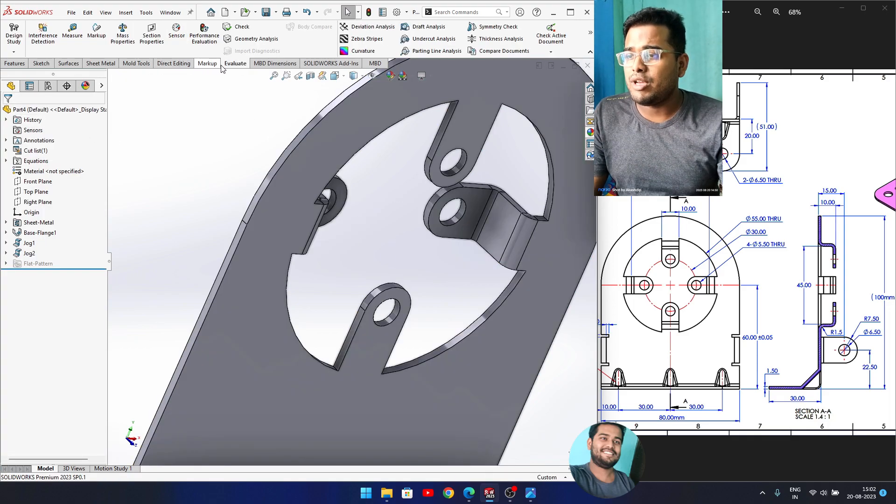
Measure the distance between the matching offset wall faces of the left and right jogs.
left_click(73, 32)
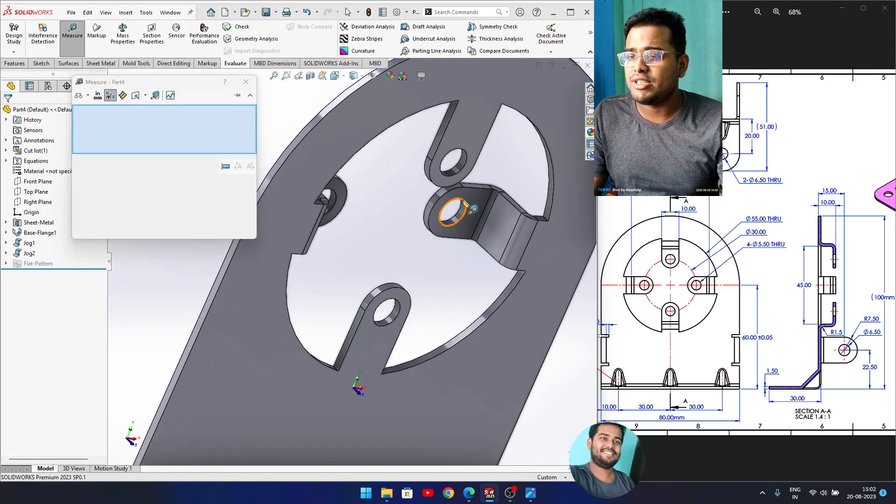
left_click(497, 224)
middle_click_drag(497, 224, 294, 238)
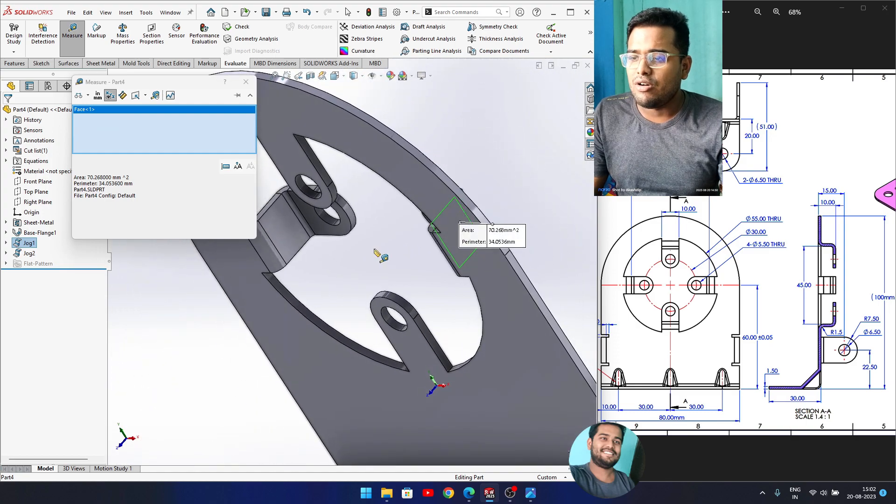
left_click(287, 235)
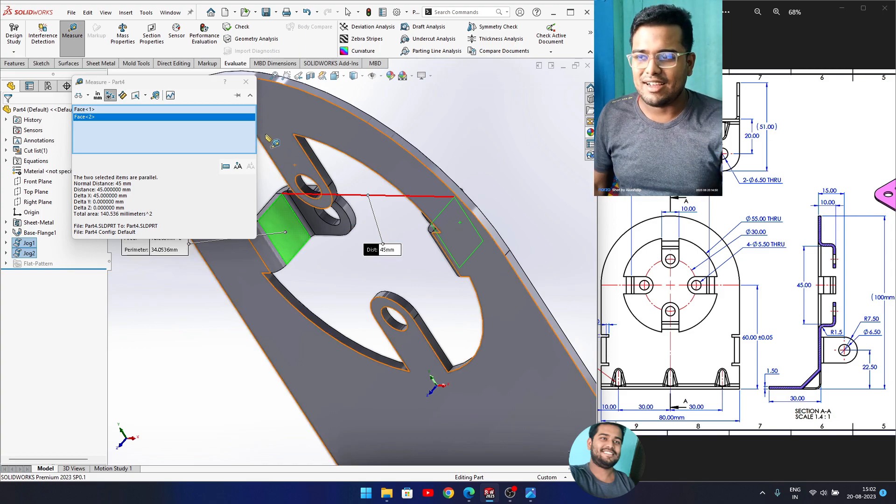
left_click(246, 82)
Start a sketch on the plate's front face and draw an infinite horizontal construction line through the left and right tab hole centres.
middle_click_drag(343, 295, 388, 243)
left_click(386, 267)
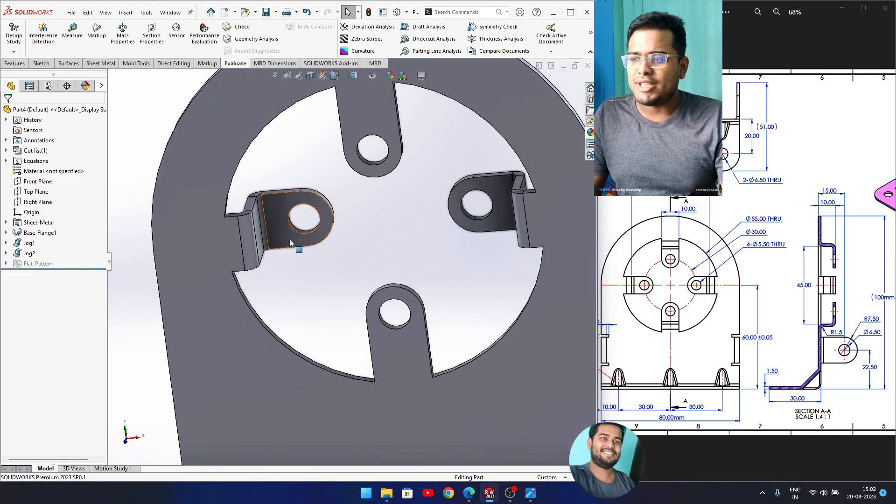
middle_click_drag(287, 239, 348, 243)
left_click(398, 349)
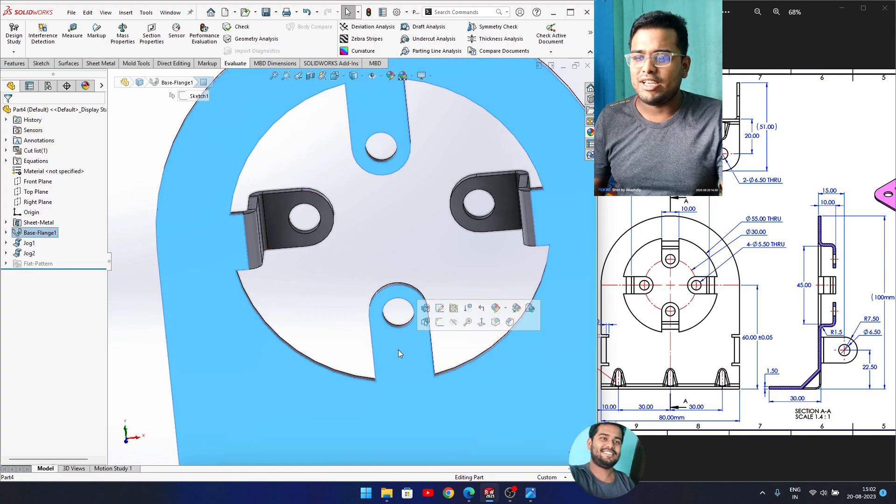
left_click(440, 322)
scroll(338, 284, "down", 3)
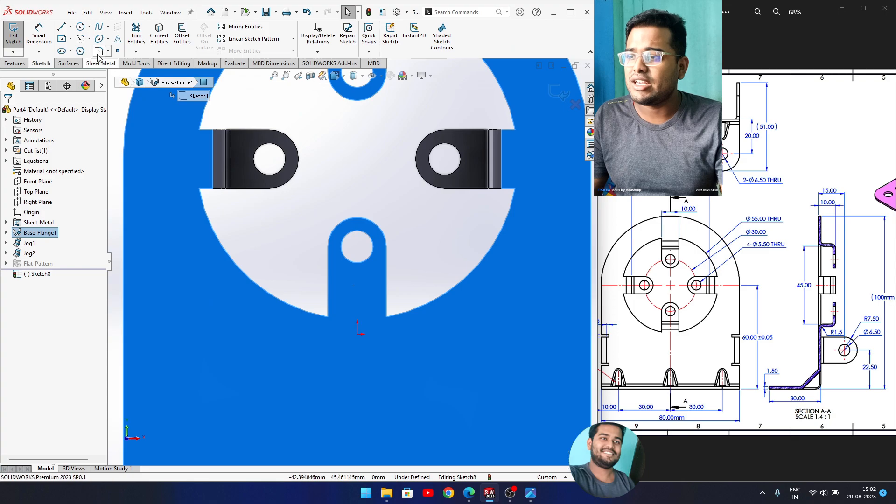
left_click(69, 27)
left_click(84, 49)
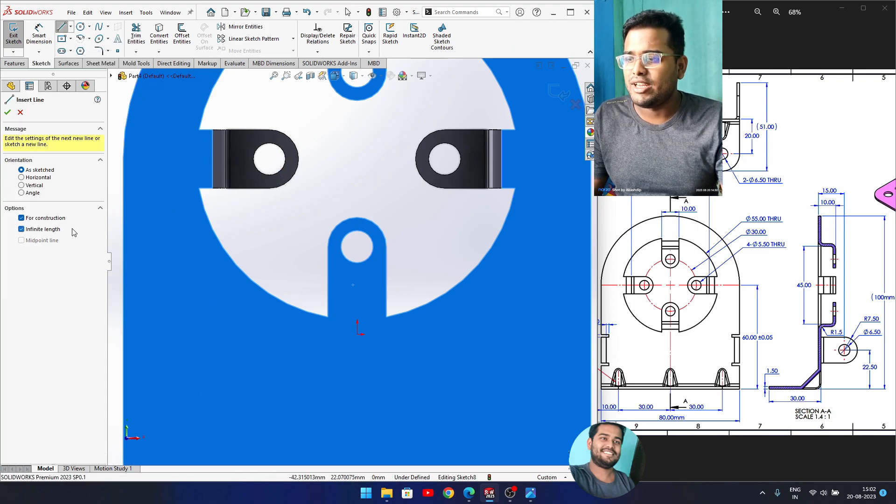
left_click(444, 159)
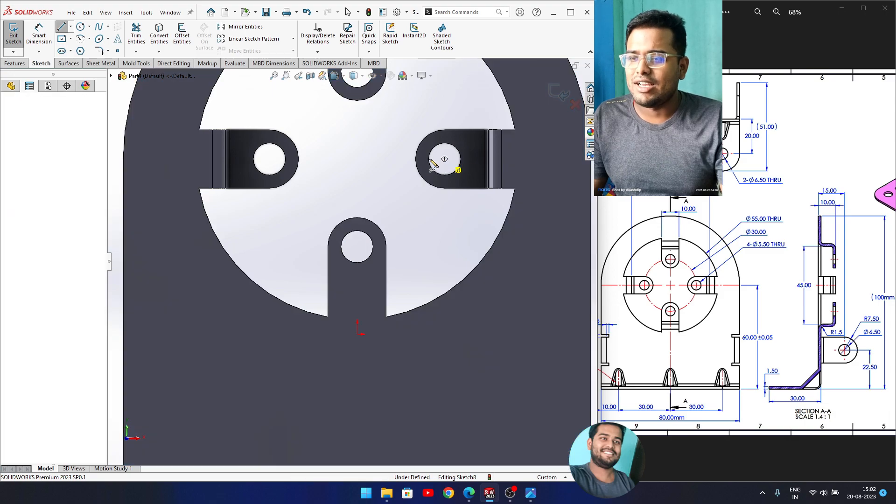
left_click(412, 160)
left_click(20, 113)
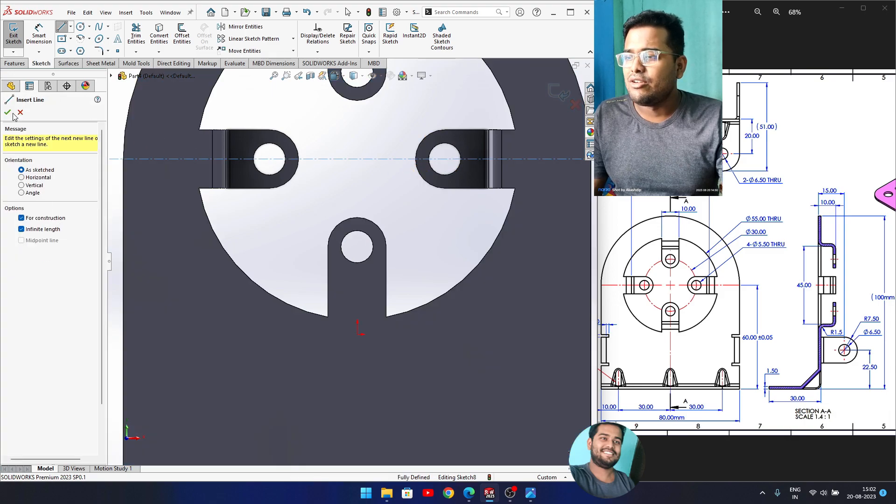
Draw a horizontal bend line across the lower tab of the circular cutout.
left_click(62, 28)
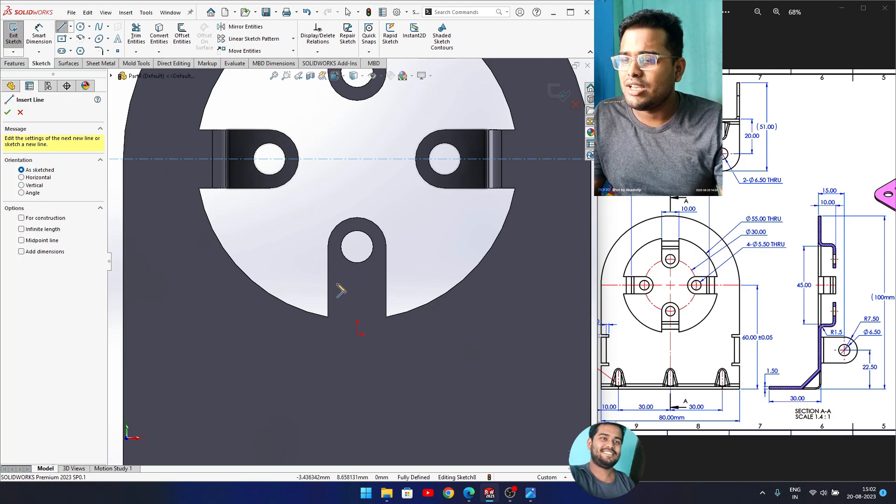
Draw a horizontal bend line across the lower tab from one straight edge to the other.
left_click(328, 294)
left_click(386, 294)
right_click(413, 275)
left_click(430, 276)
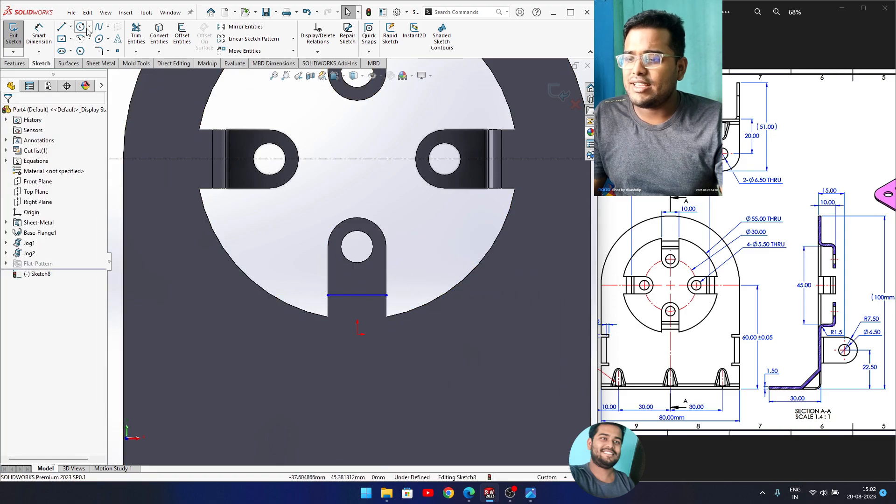
Dimension the lower tab's bend line symmetrically about the horizontal centreline at a doubled distance of 45 mm and finish the sketch.
left_click(39, 33)
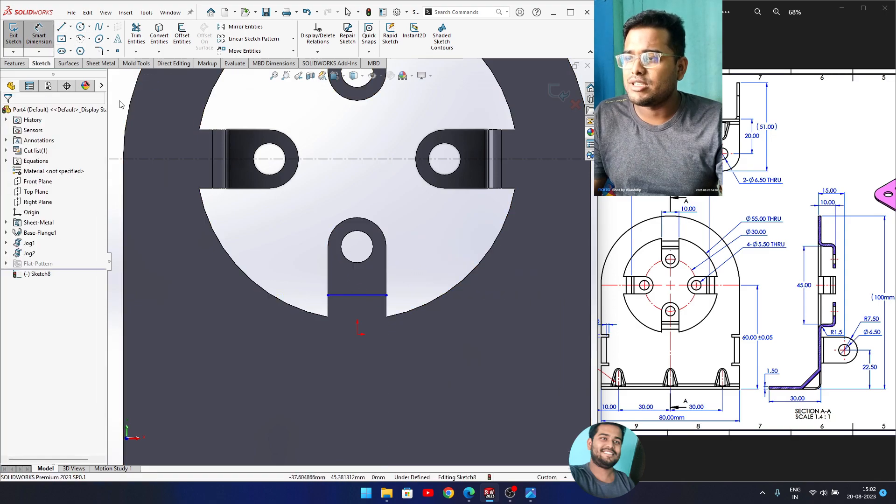
left_click(339, 295)
left_click(352, 159)
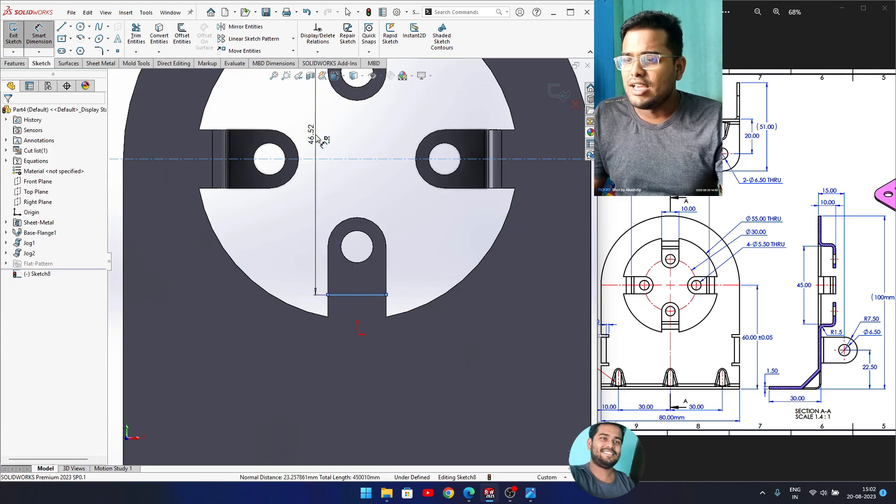
left_click(316, 139)
type("45")
key("Return")
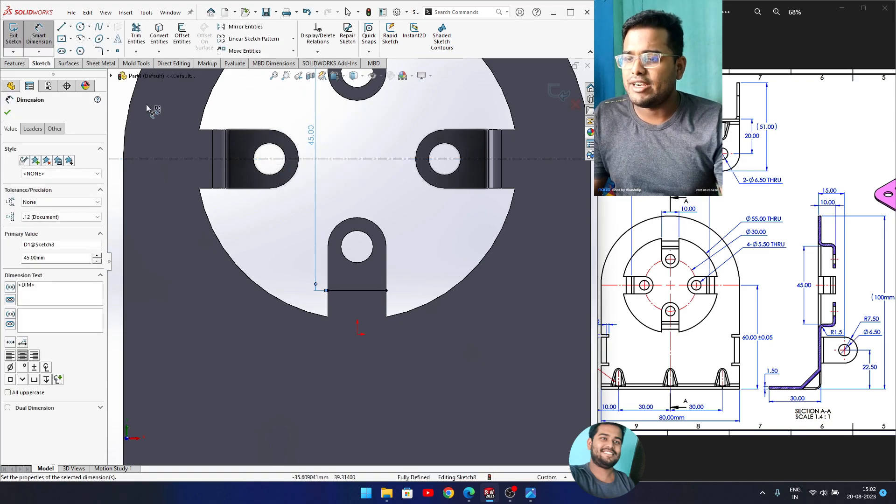
left_click(8, 113)
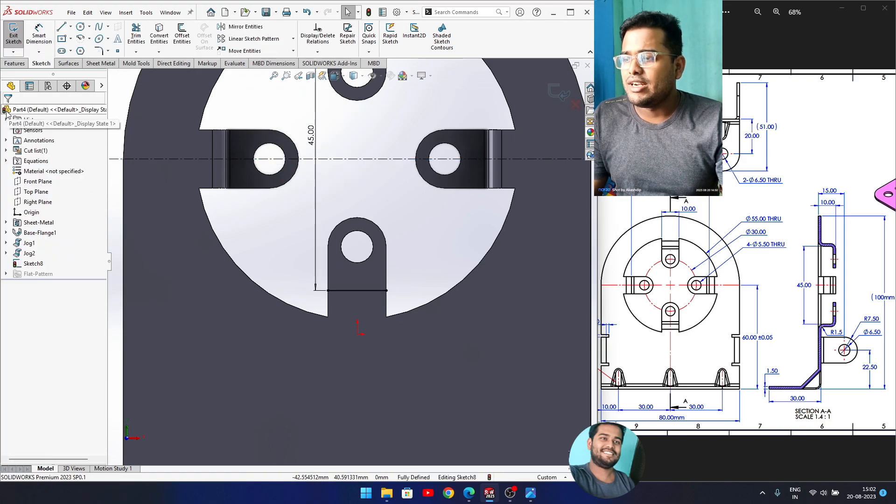
Jog the lower tab along its bend line with a 10 mm offset at 90°, keeping the plate face fixed and reversing the offset direction.
left_click(101, 64)
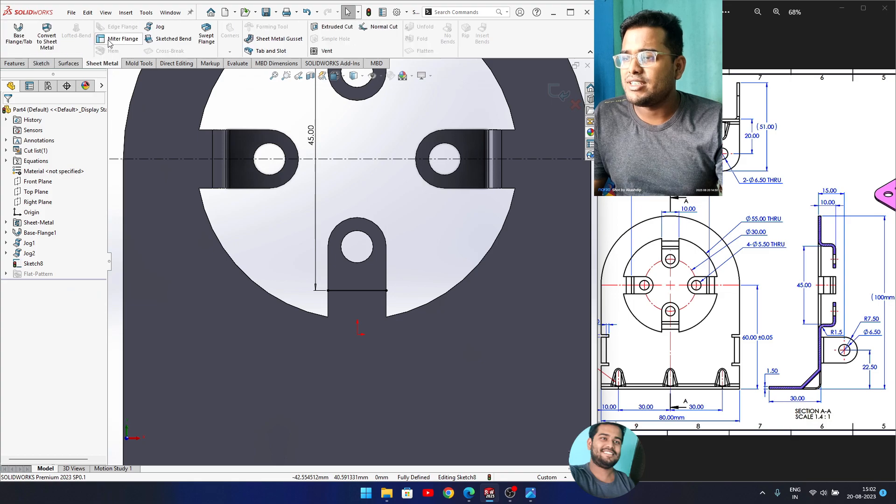
left_click(156, 27)
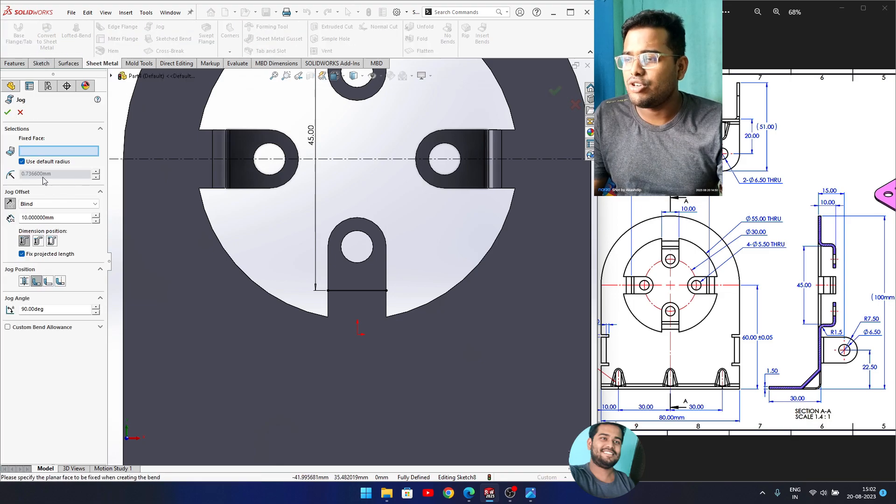
left_click(211, 296)
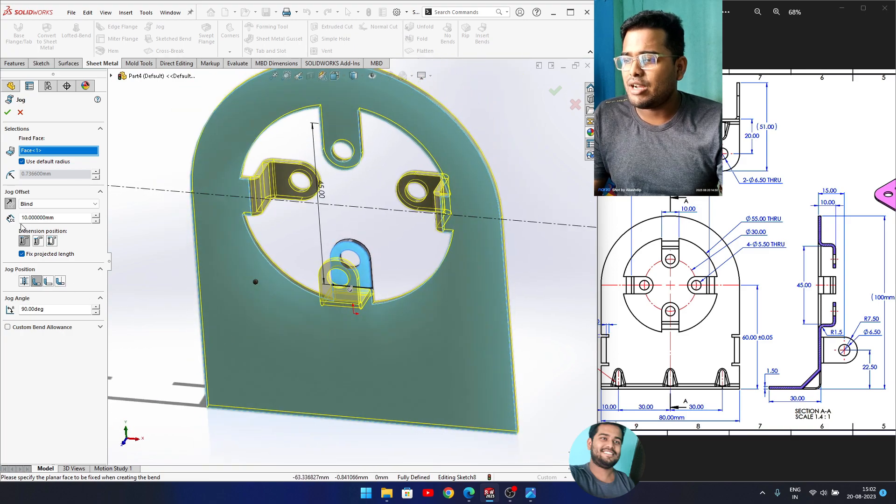
left_click(10, 205)
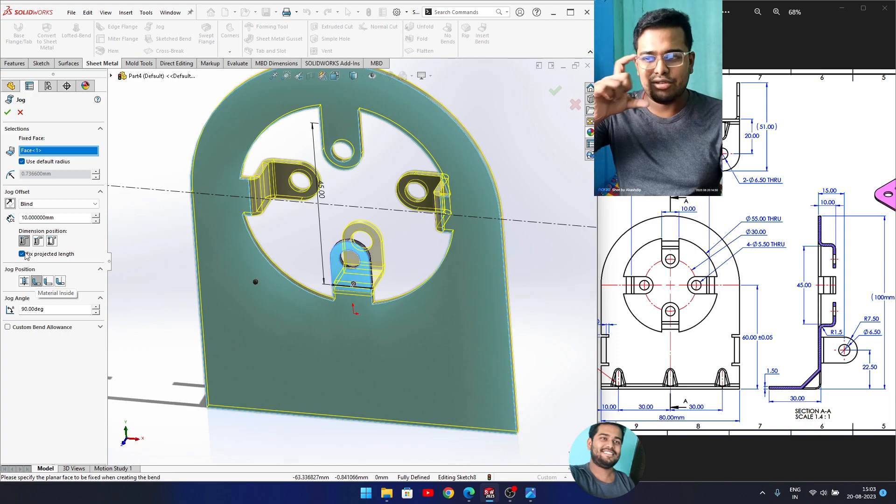
left_click(7, 112)
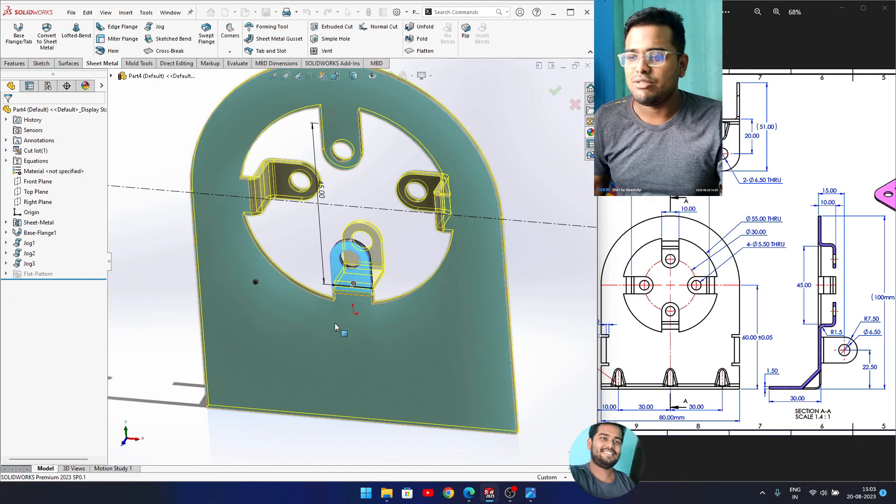
Start a sketch on the plate's front face and draw a horizontal centreline between the centres of the two side tab holes.
left_click(350, 115)
key("ctrl+8")
scroll(382, 208, "down", 3)
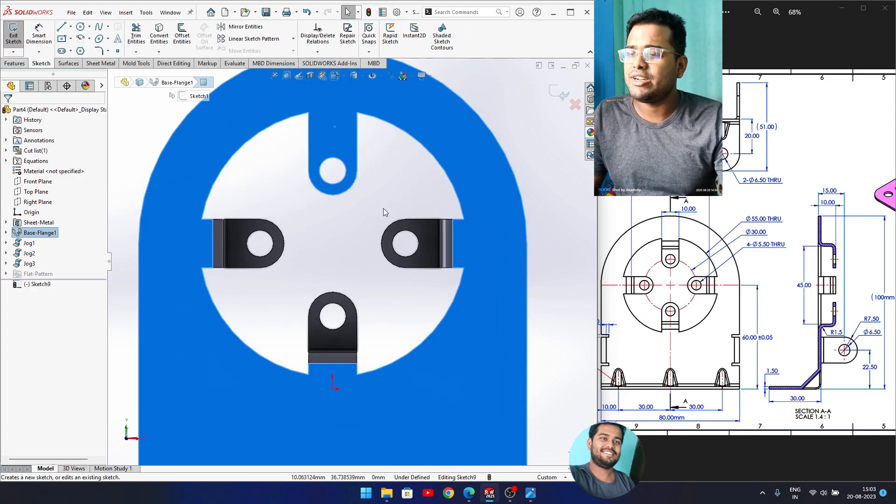
left_click(70, 28)
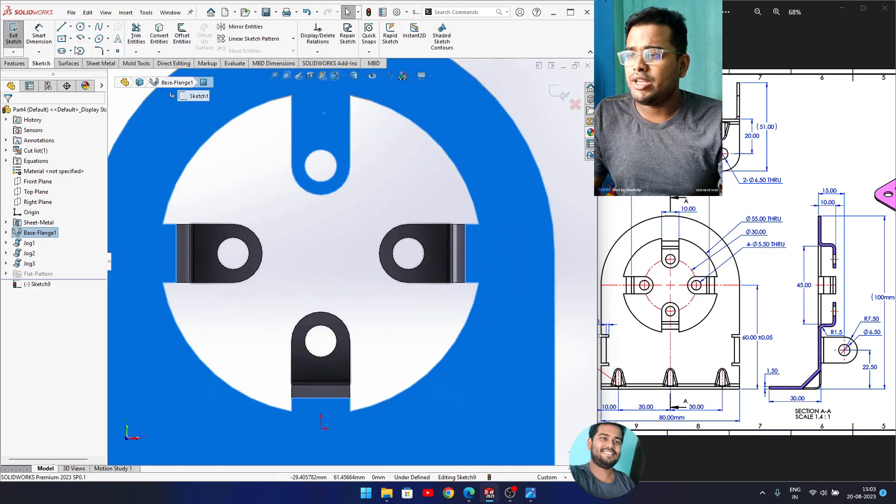
left_click(80, 43)
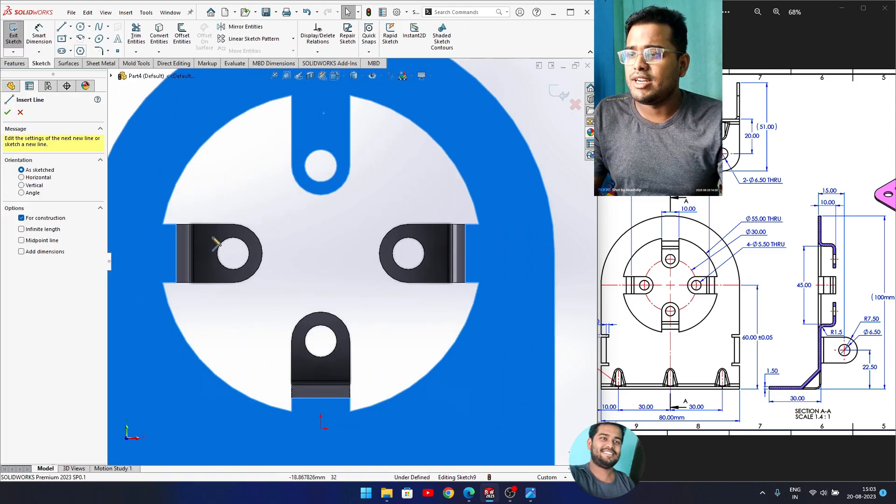
left_click(250, 256)
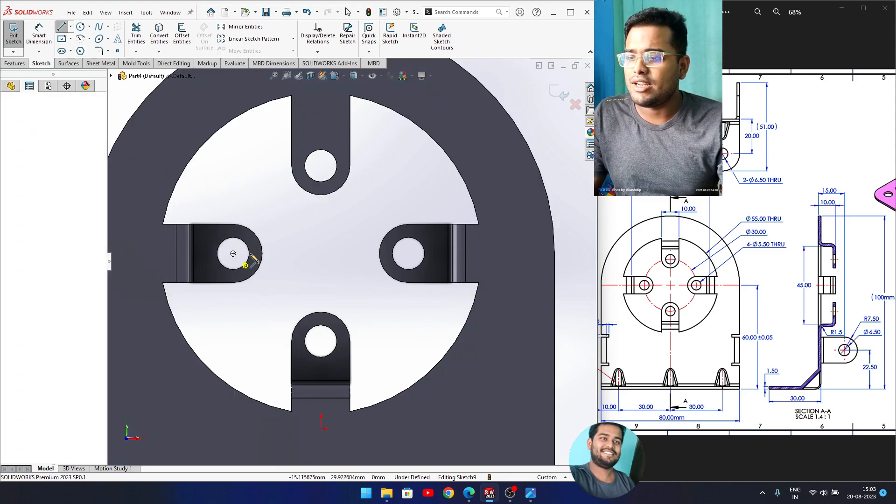
left_click(295, 254)
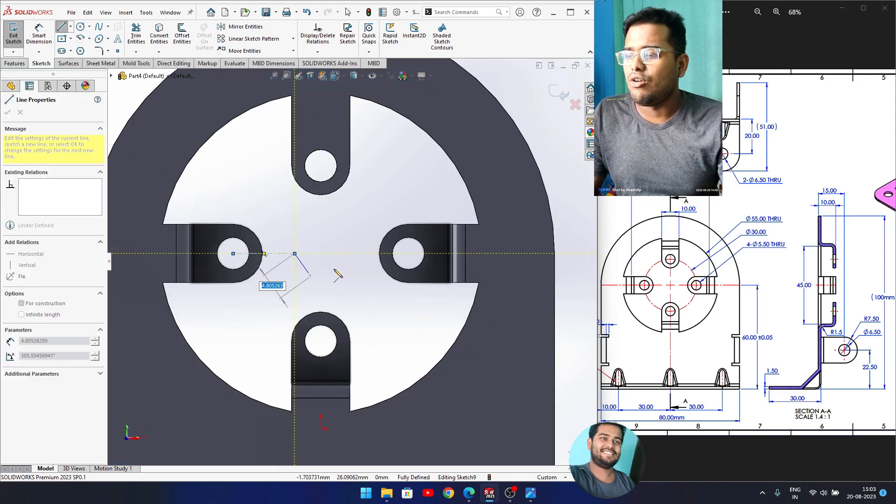
left_click(409, 253)
right_click(276, 263)
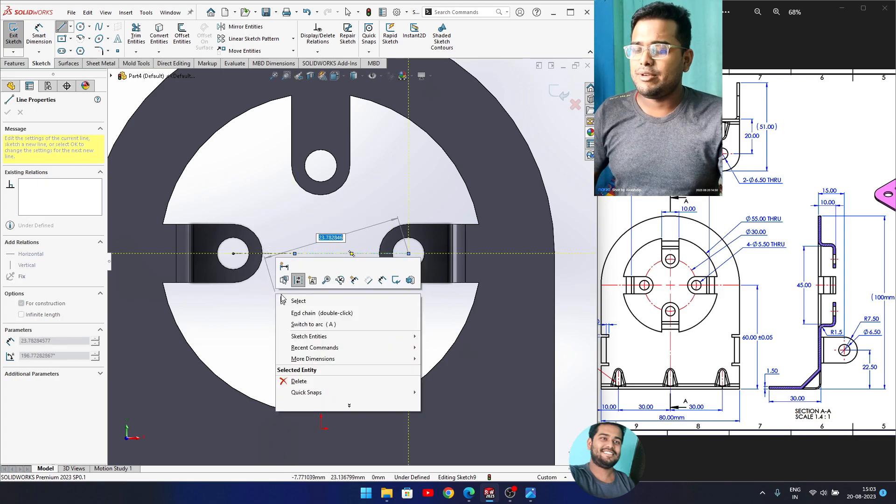
left_click(301, 301)
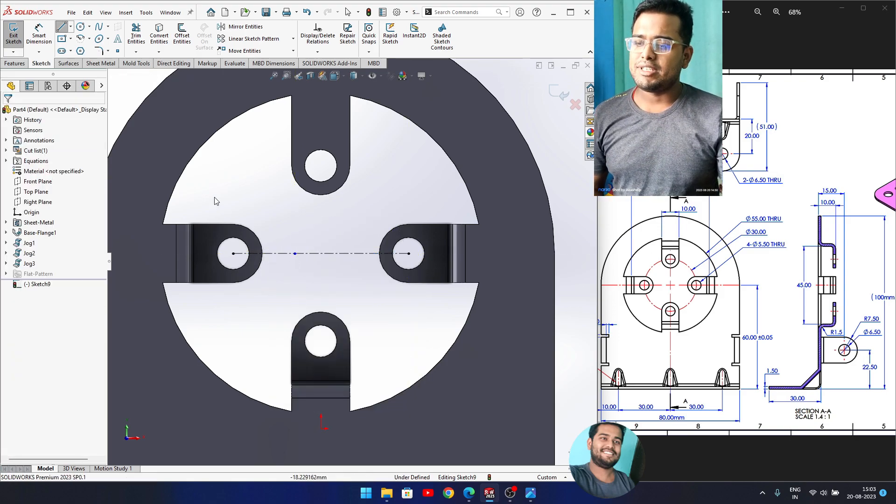
Draw a horizontal bend line across the upper tab above its hole, from edge to edge.
left_click(62, 28)
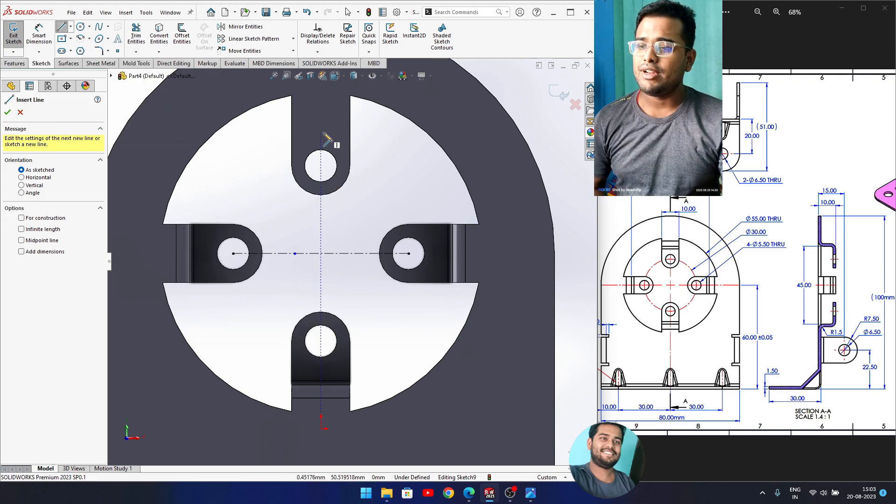
left_click(292, 126)
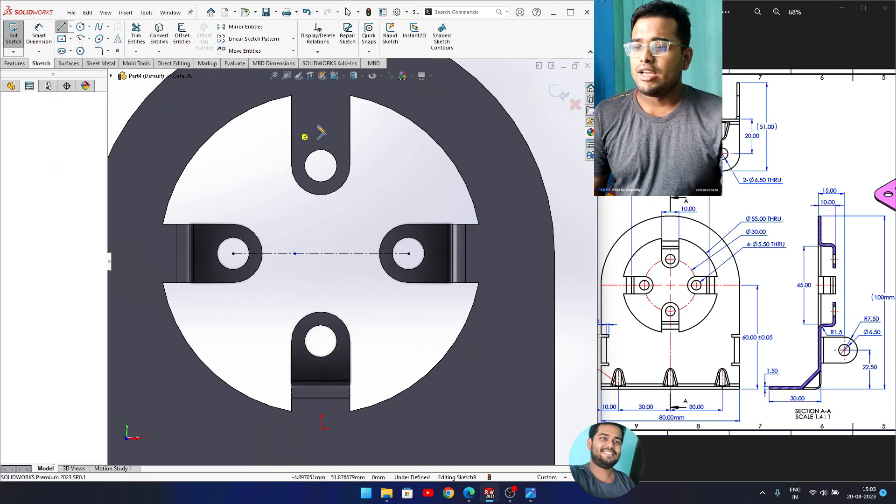
left_click(350, 125)
right_click(370, 121)
left_click(376, 156)
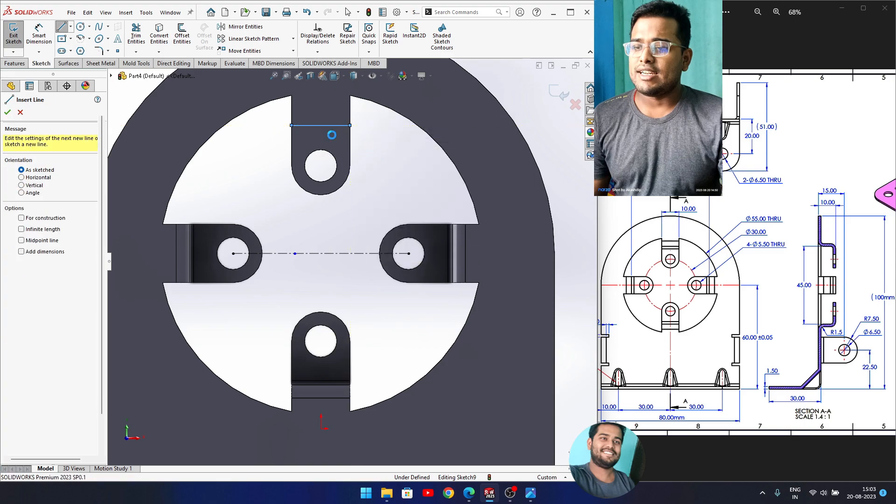
Dimension the upper tab's bend line symmetrically about the horizontal centreline at a doubled distance of 45 mm.
left_click(39, 33)
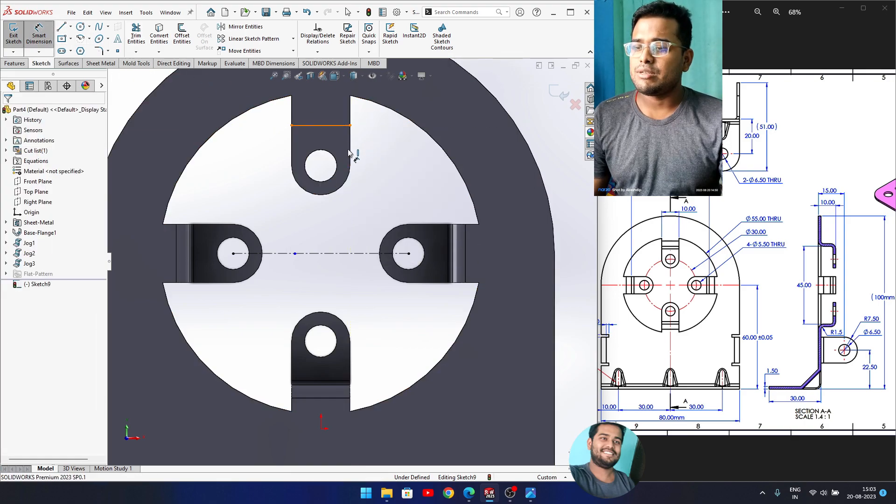
left_click(348, 125)
left_click(356, 253)
left_click(370, 290)
type("45")
key("Return")
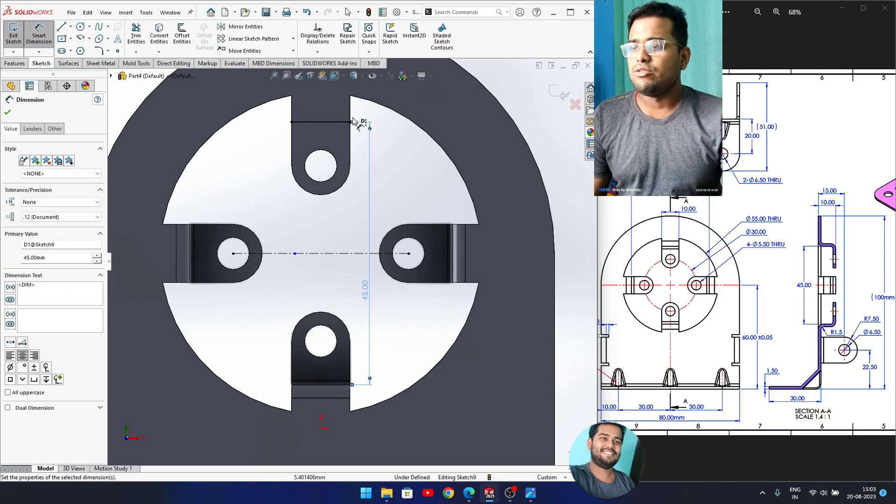
Jog the upper tab with a 10 mm offset at 90° and fixed projected length, keeping the plate face fixed and reversing the direction.
left_click(553, 91)
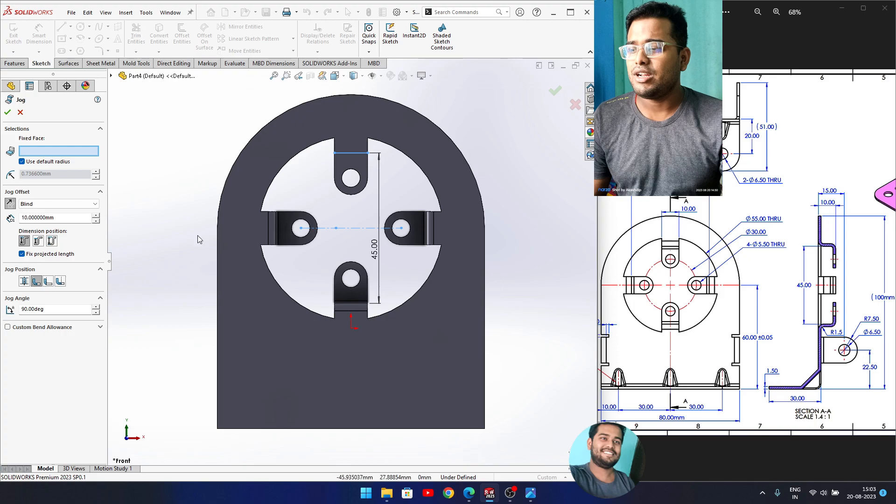
left_click(323, 270)
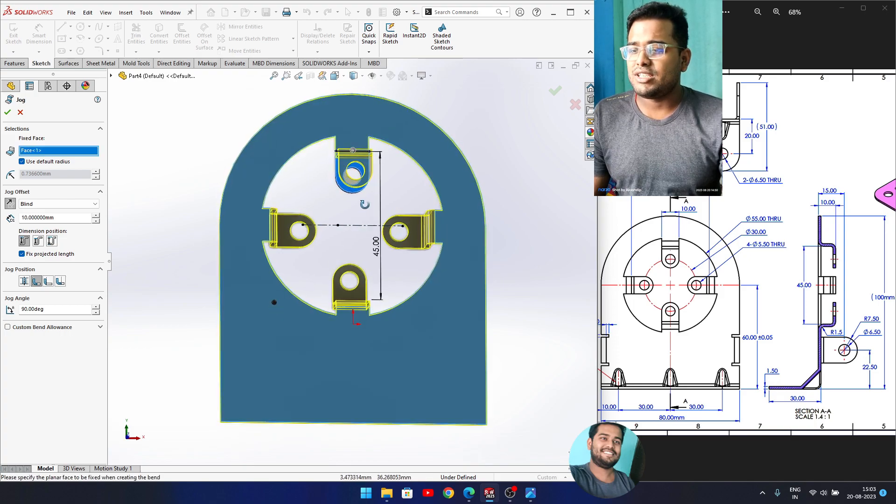
left_click(10, 203)
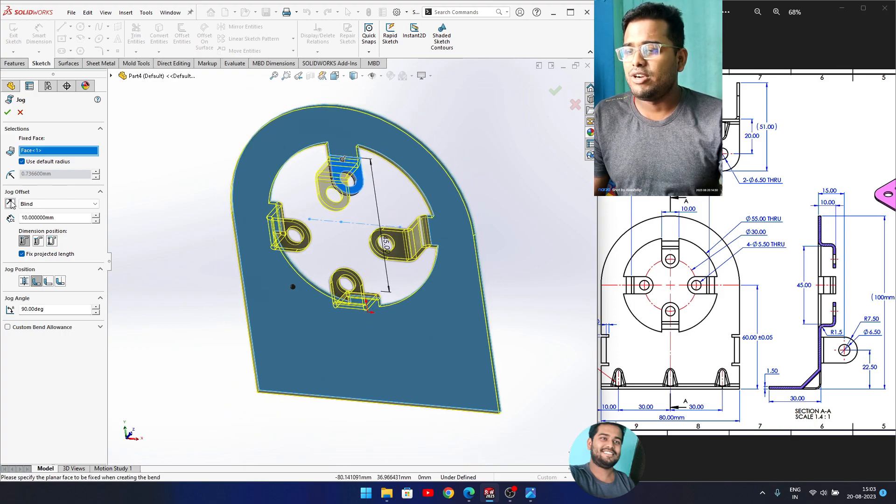
scroll(347, 182, "down", 6)
middle_click_drag(357, 211, 366, 154)
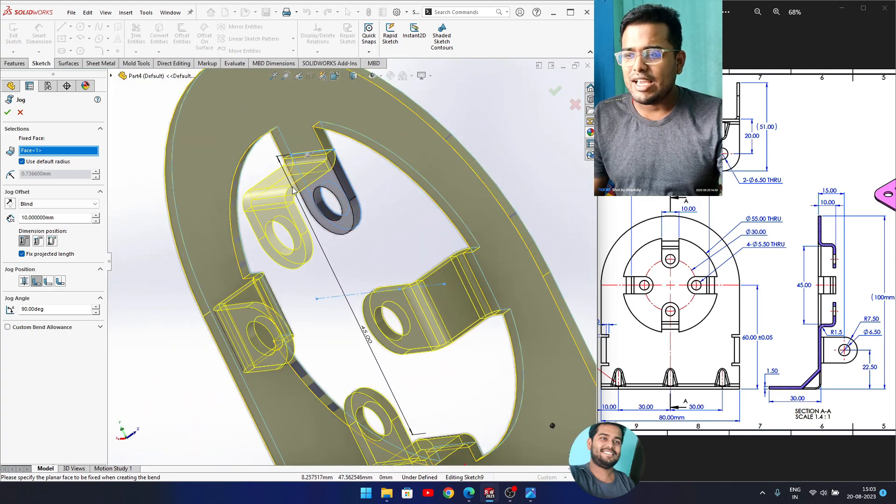
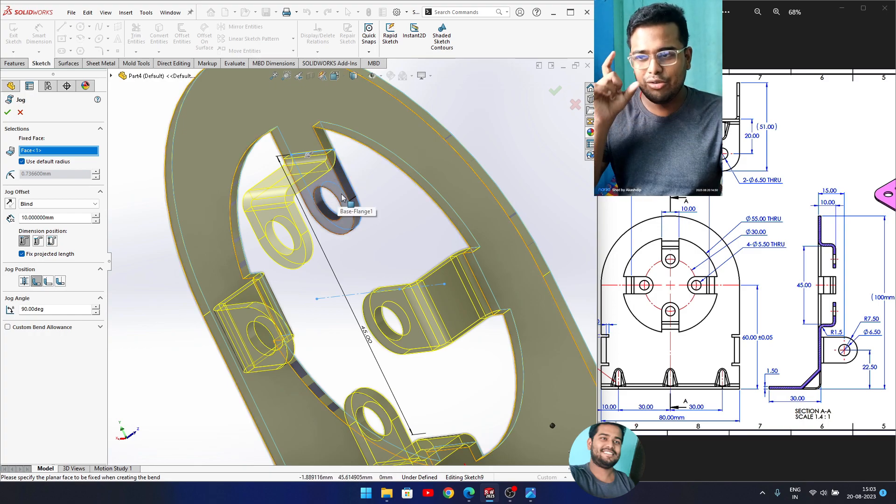
left_click(21, 255)
middle_click_drag(287, 255, 321, 236)
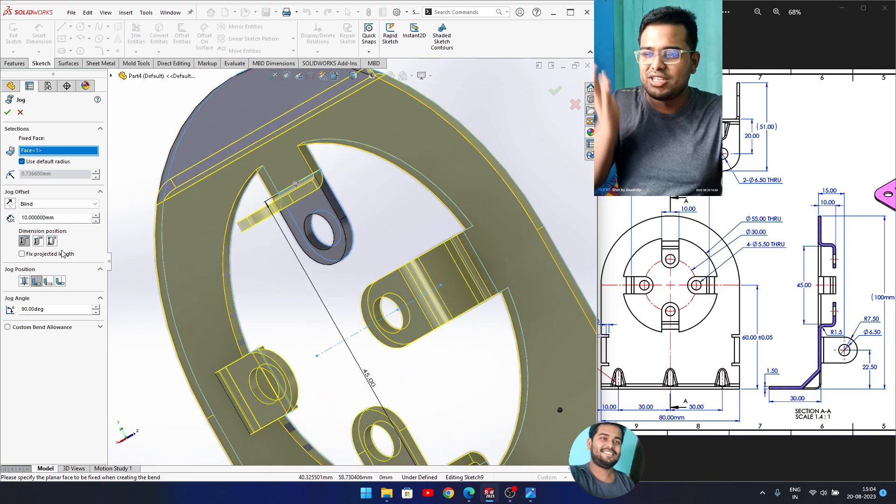
left_click(22, 254)
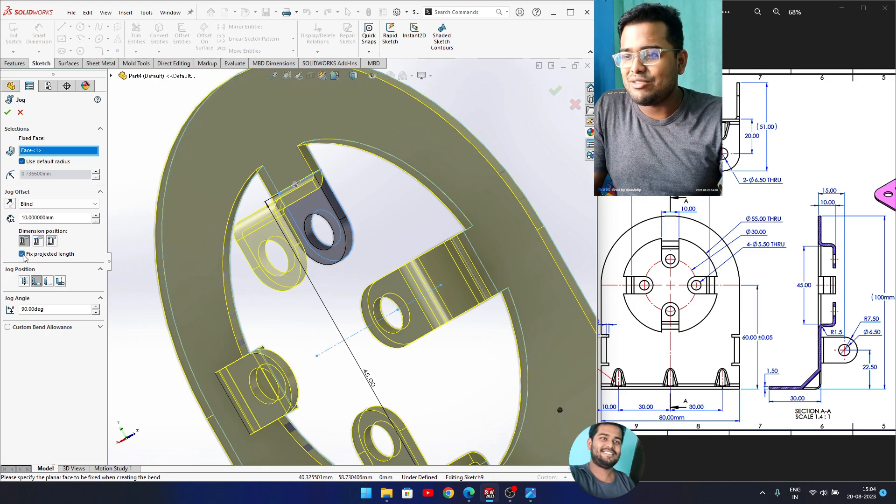
mouse_move(277, 341)
middle_mouse_down()
mouse_move(255, 330)
mouse_move(277, 340)
middle_mouse_up()
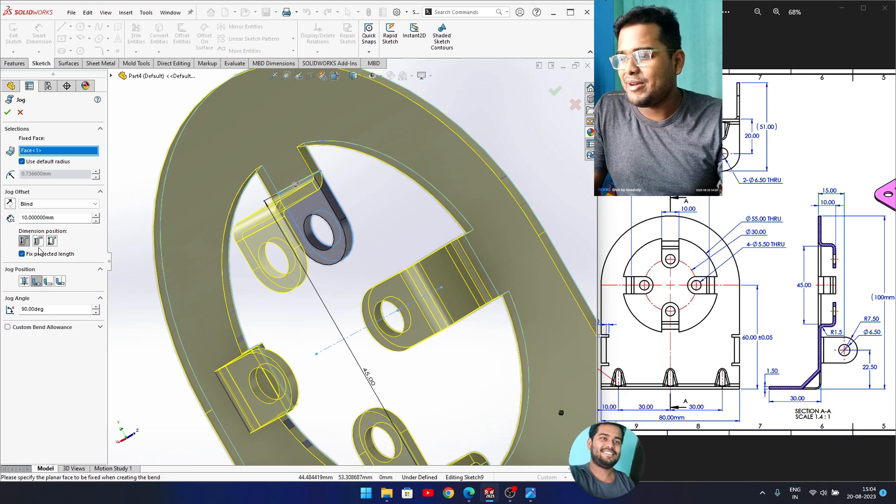
left_click(8, 112)
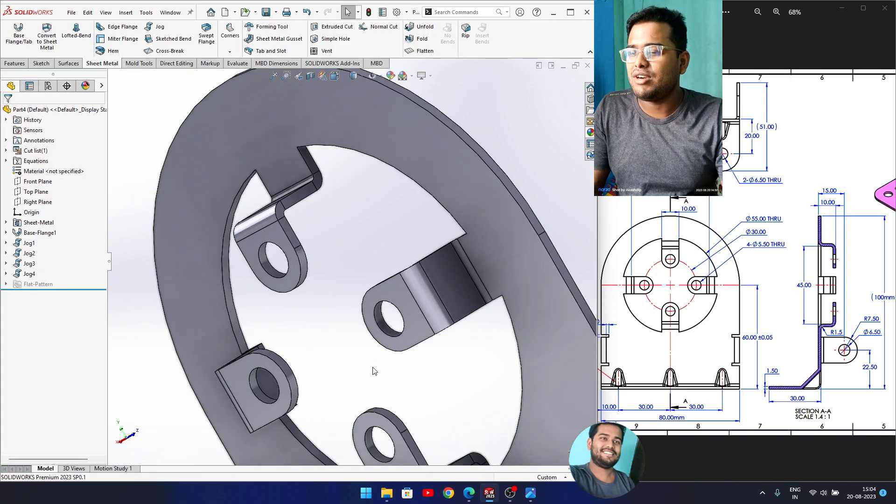
middle_click_drag(366, 369, 359, 419)
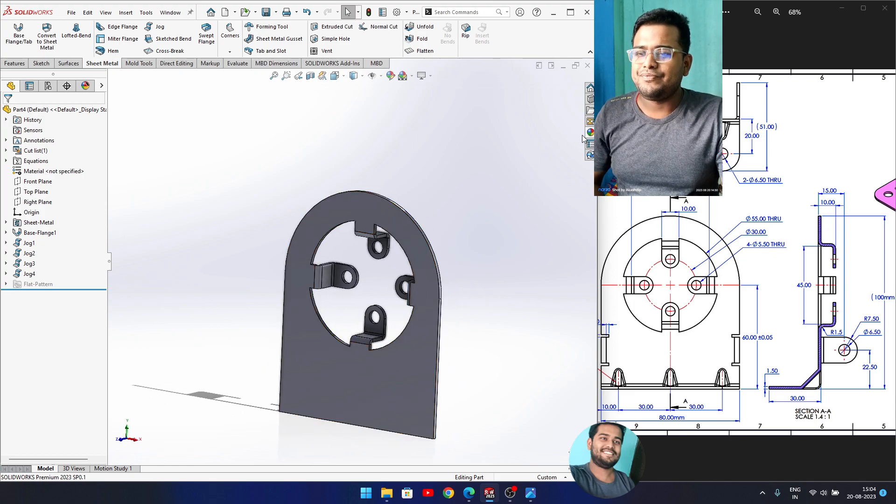
right_click(66, 172)
left_click(66, 176)
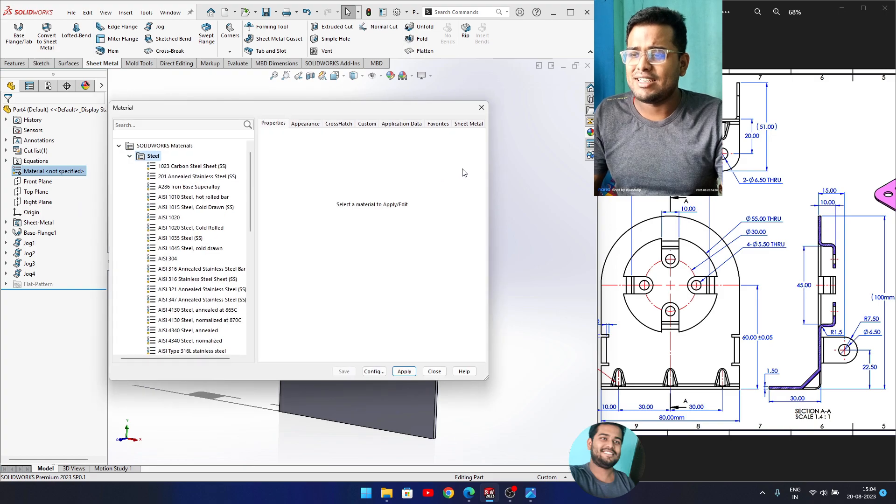
left_click(434, 372)
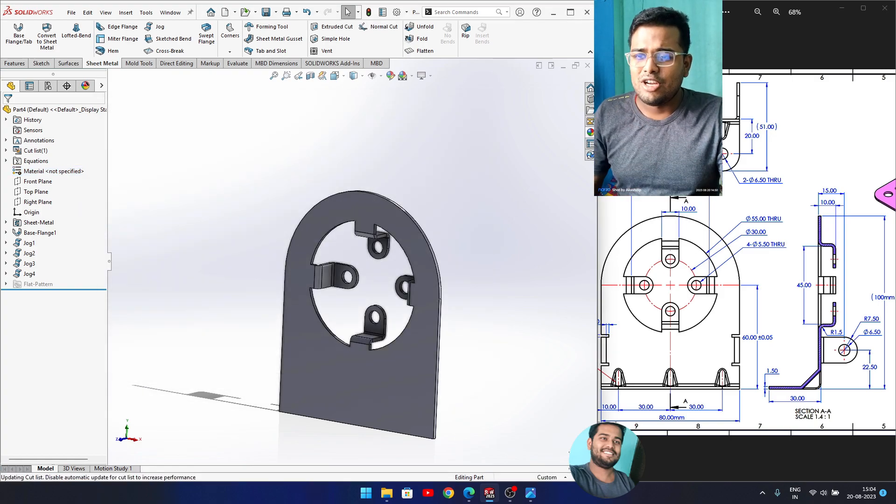
Apply the brushed aluminum coarse appearance from the metal library to the plate.
left_click(590, 133)
left_click(489, 93)
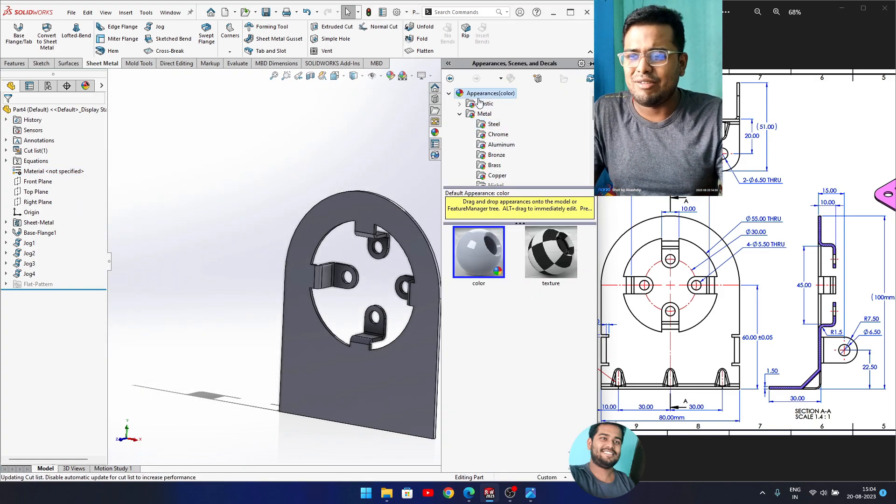
left_click(484, 114)
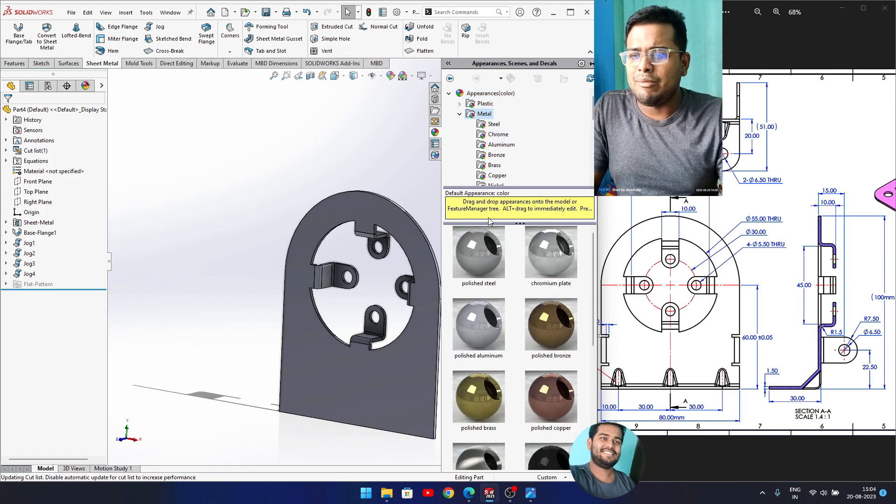
left_click(501, 144)
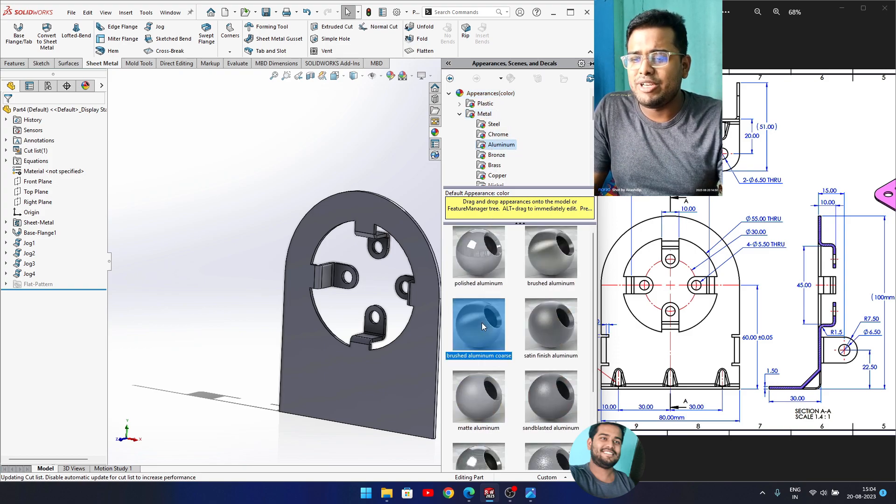
left_click_drag(478, 326, 394, 370)
left_click(402, 368)
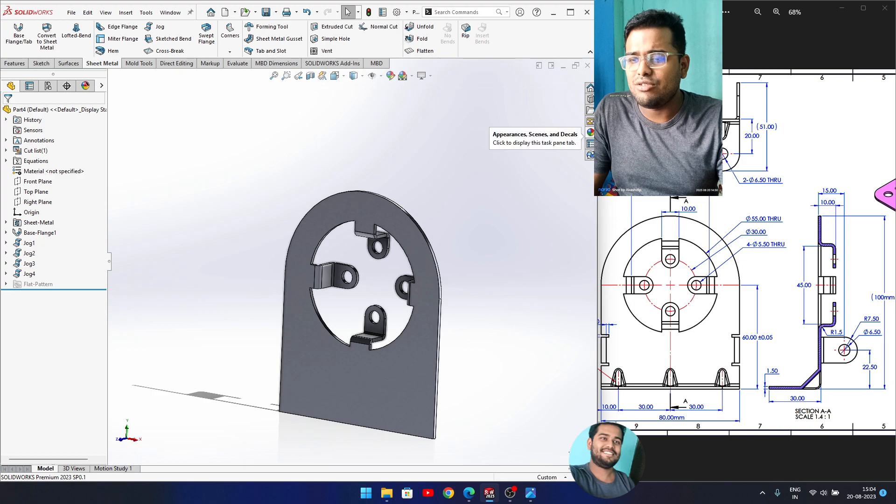
Try a different aluminum finish on the plate at feature level.
left_click(590, 132)
scroll(513, 303, "down", 3)
scroll(514, 303, "up", 3)
left_click_drag(538, 247, 408, 370)
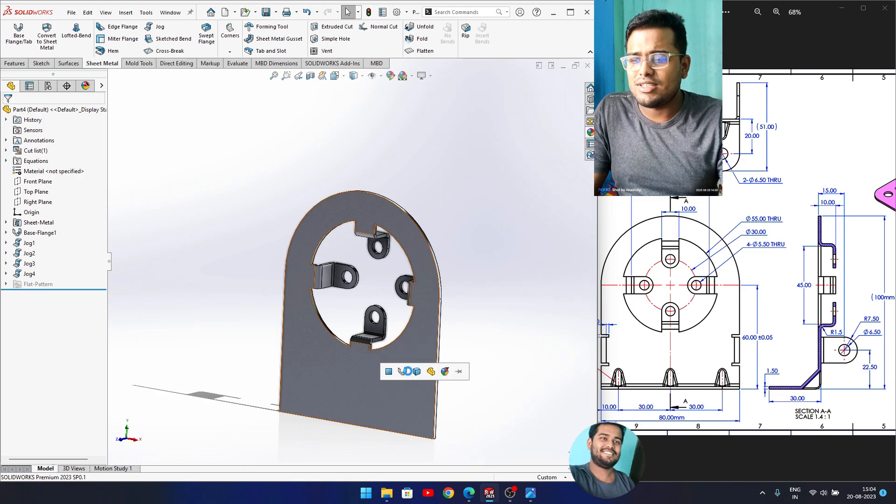
left_click(406, 371)
Compare the available metal finishes, including bronze, chrome, steel, titanium, tungsten, iron and magnesium.
left_click(590, 132)
scroll(513, 327, "down", 3)
left_click(494, 176)
left_click(495, 163)
left_click(495, 157)
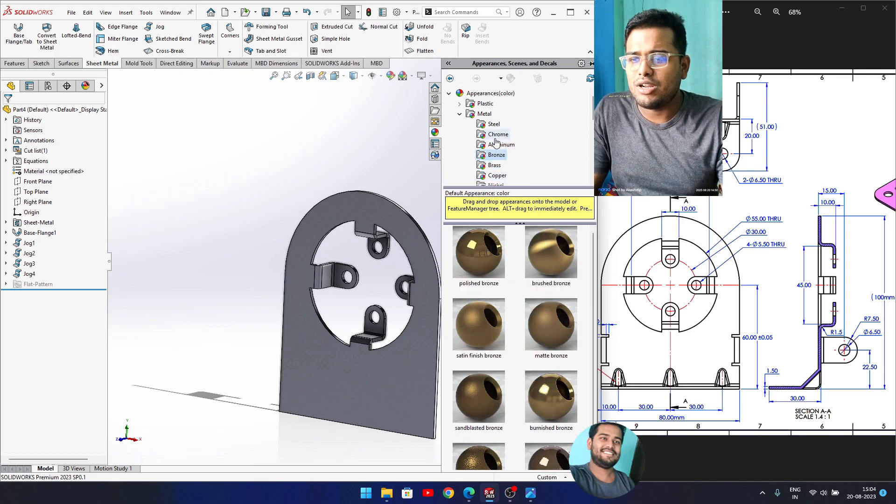
left_click(497, 135)
left_click(494, 125)
scroll(498, 180, "down", 2)
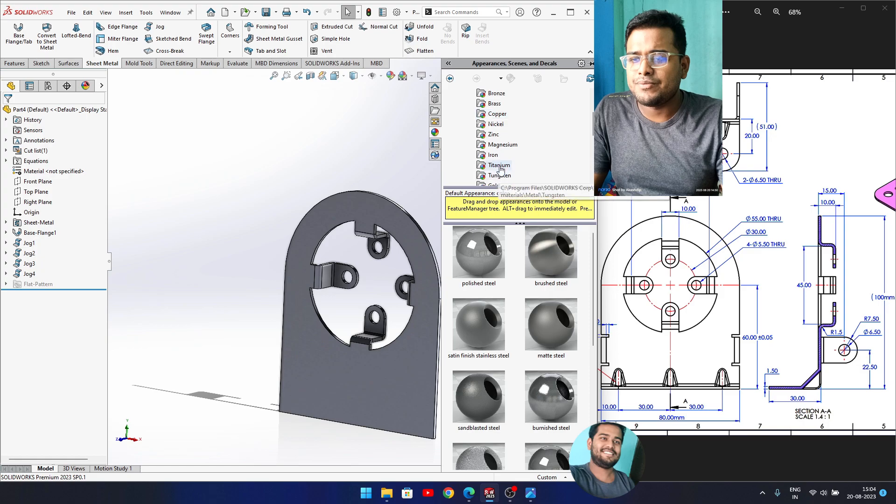
left_click(498, 165)
left_click(499, 176)
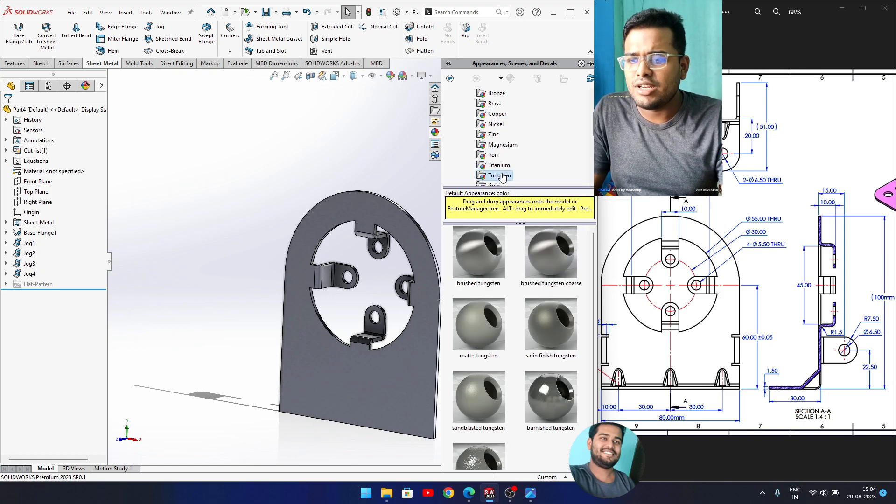
left_click(494, 155)
left_click(500, 146)
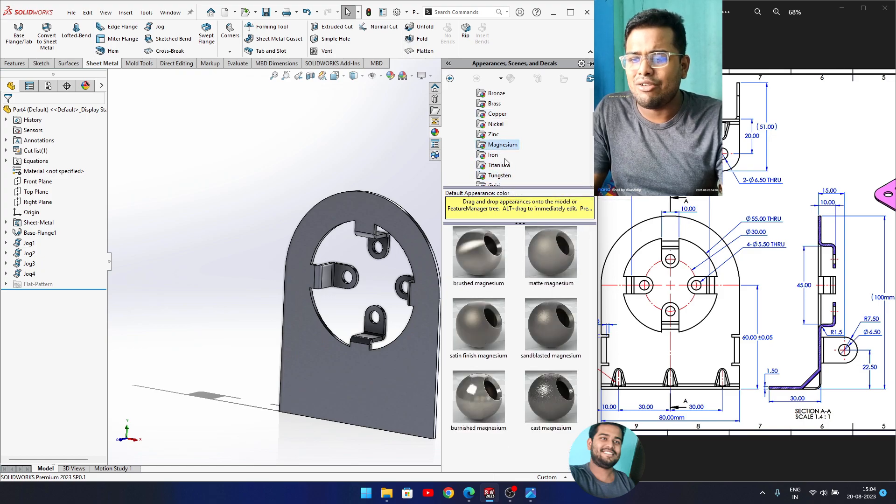
Choose the sandblasted tungsten finish from the metal appearances and apply it to the Jog4 feature.
scroll(508, 161, "down", 2)
left_click(498, 166)
left_click(495, 155)
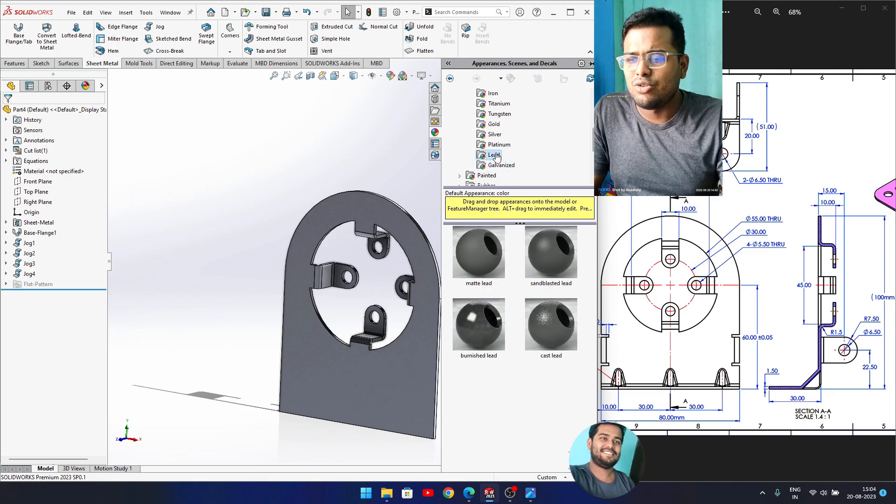
left_click(496, 144)
left_click(494, 134)
left_click(493, 124)
left_click(497, 114)
left_click_drag(483, 381, 413, 390)
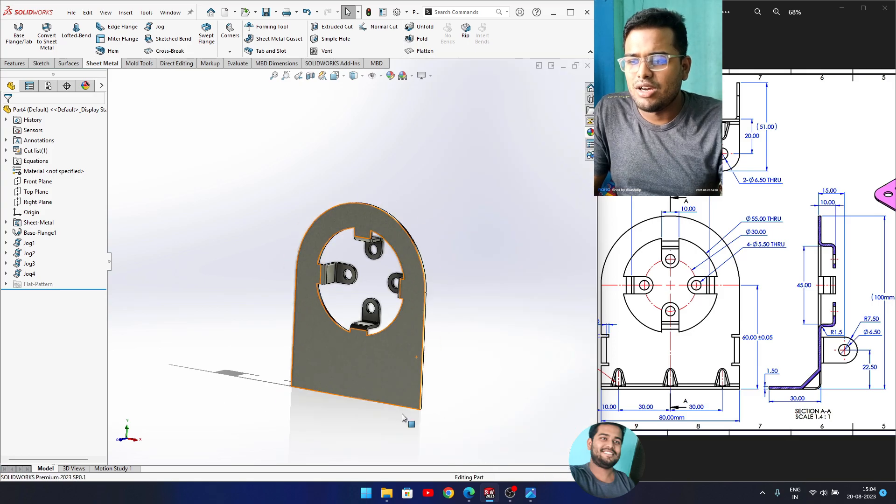
Recolour the sandblasted tungsten appearance to a light violet, RGB 157, 135, 255.
scroll(399, 374, "down", 8)
scroll(399, 359, "up", 8)
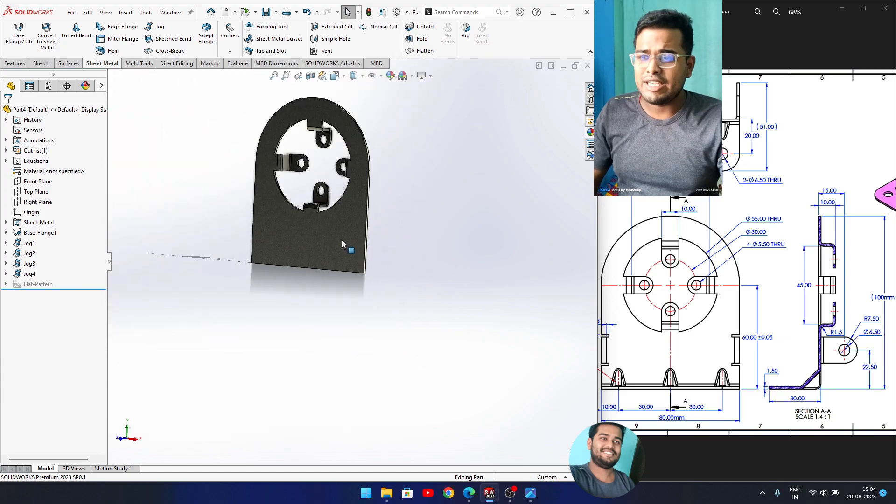
mouse_move(342, 240)
middle_mouse_down()
mouse_move(209, 184)
mouse_move(304, 190)
mouse_move(318, 164)
middle_mouse_up()
scroll(308, 145, "up", 2)
scroll(299, 133, "down", 3)
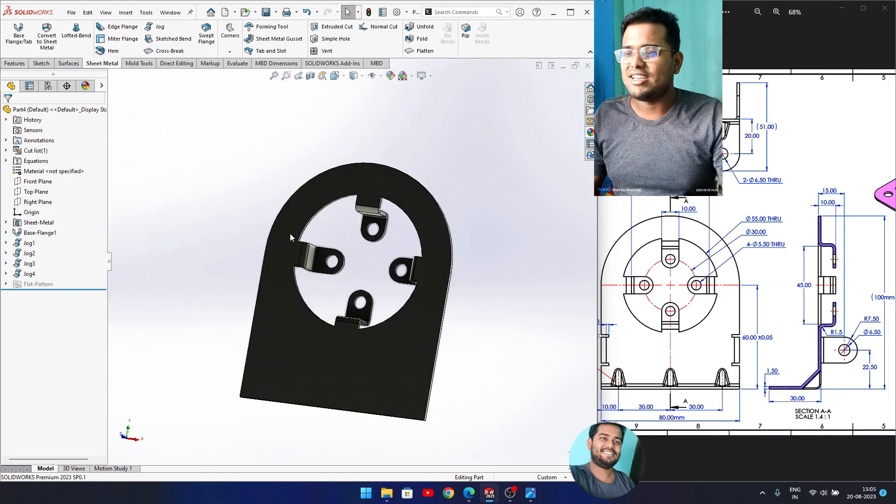
scroll(293, 235, "down", 2)
left_click(85, 86)
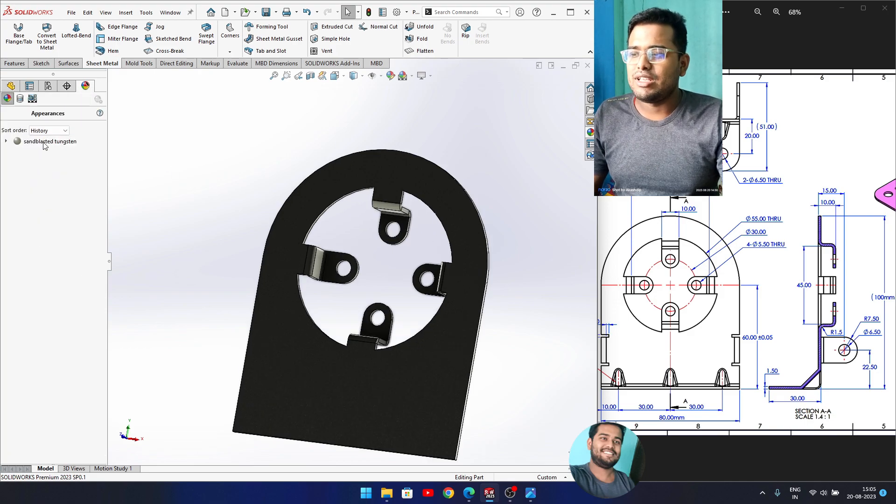
left_click(43, 142)
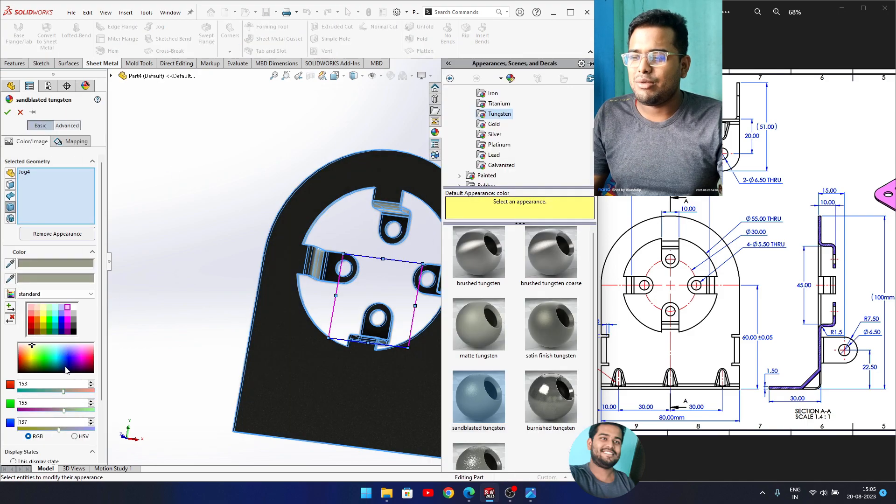
left_click(68, 349)
left_click(70, 350)
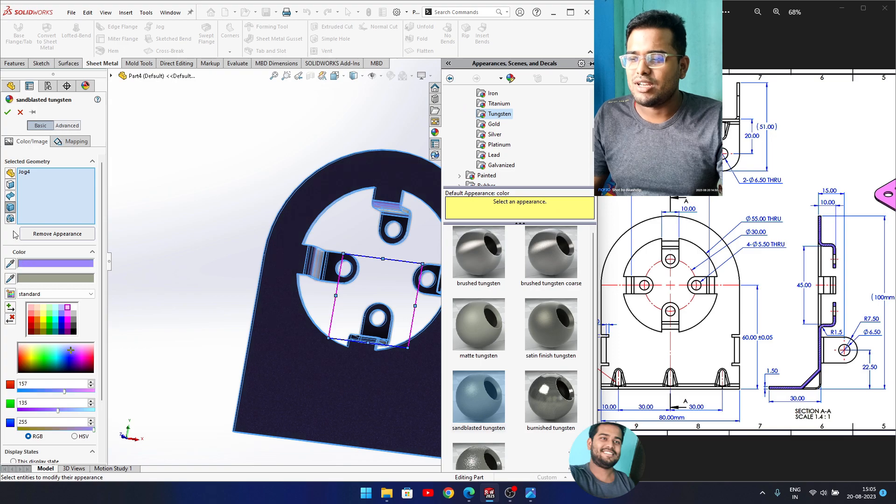
left_click(8, 113)
Set up a 90° edge flange on the plate's straight bottom edge, pointing away from the jogged tabs, with a blind length of 30 mm.
middle_click_drag(231, 326, 468, 363)
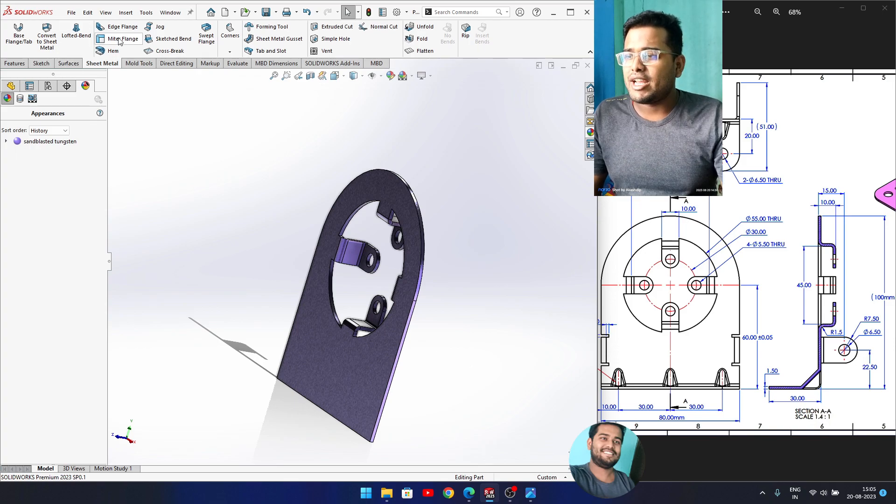
left_click_drag(789, 388, 783, 388)
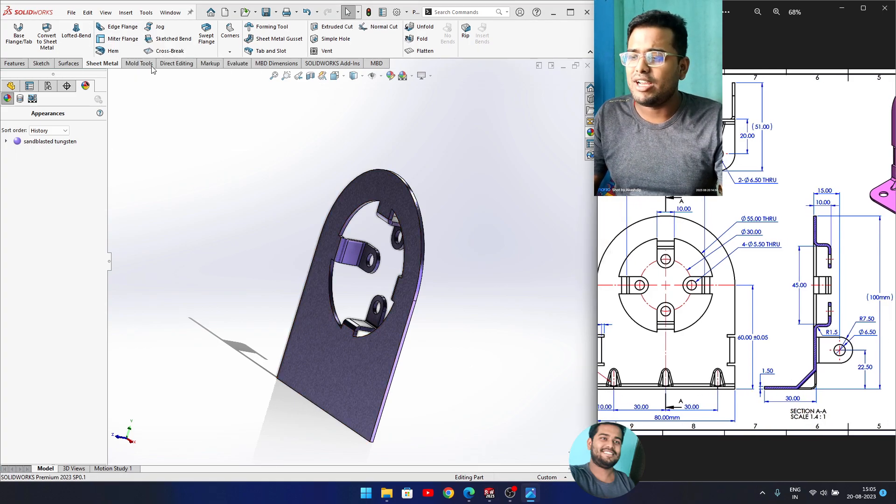
left_click(120, 27)
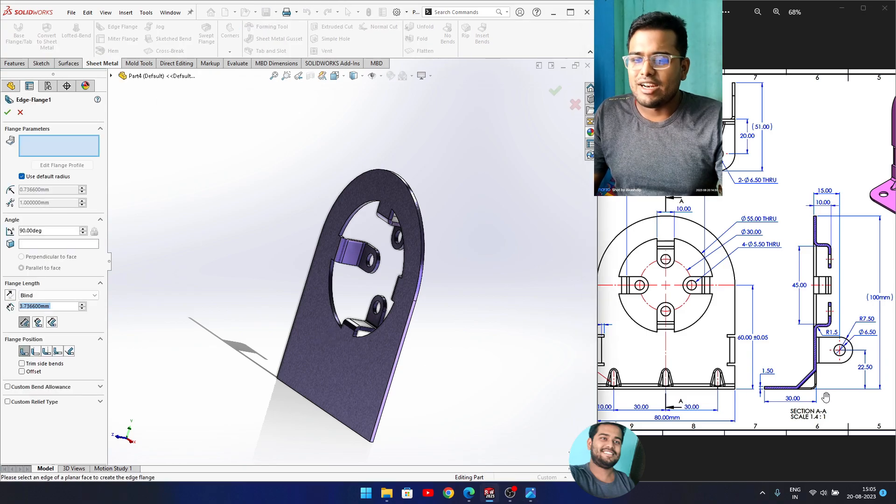
scroll(820, 400, "up", 5)
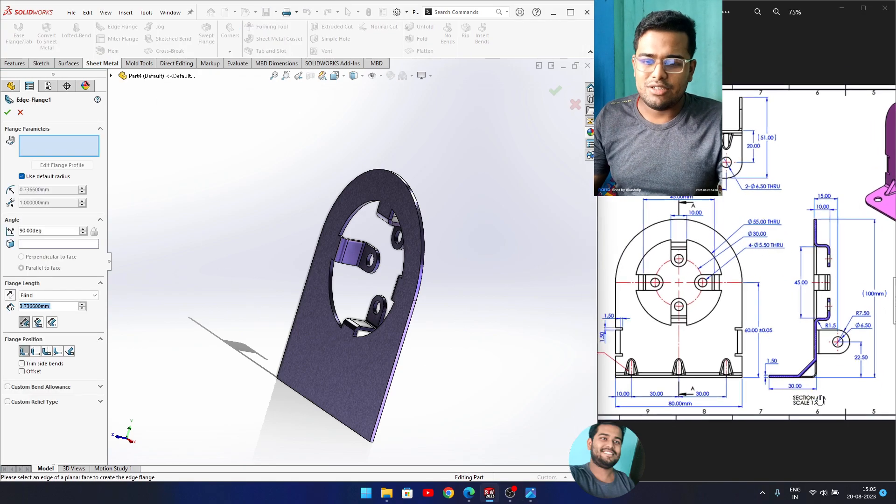
mouse_move(492, 444)
middle_mouse_down()
mouse_move(441, 388)
mouse_move(334, 430)
middle_mouse_up()
left_click(346, 422)
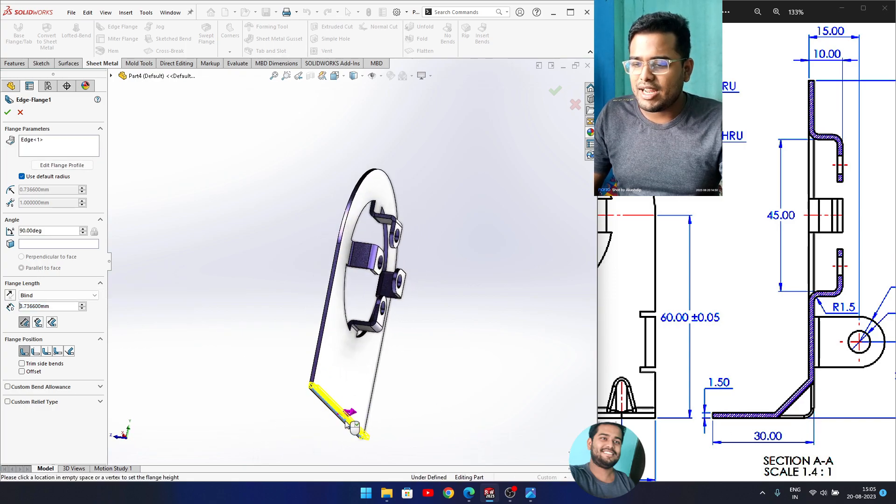
middle_click_drag(260, 426, 262, 447)
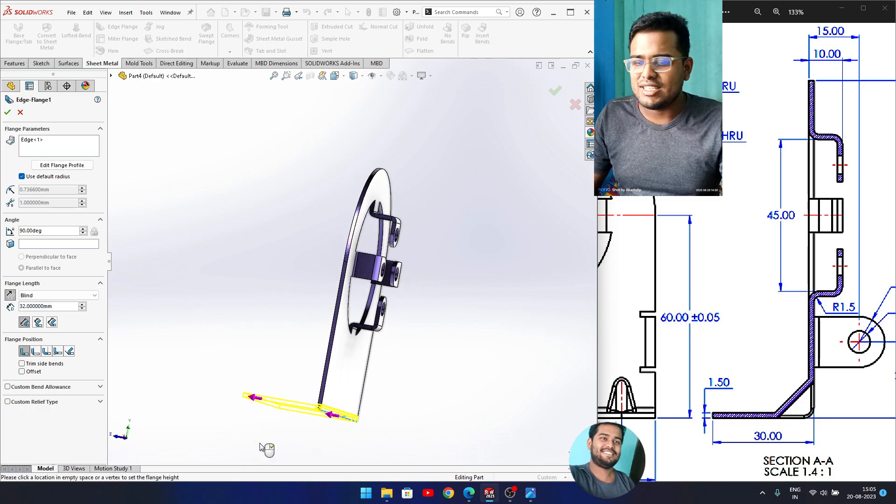
type("30")
key("Return")
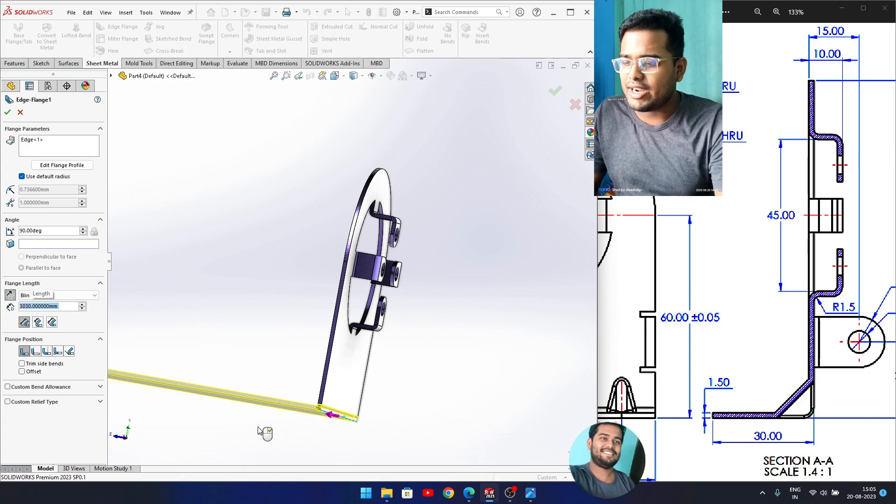
scroll(260, 430, "up", 2)
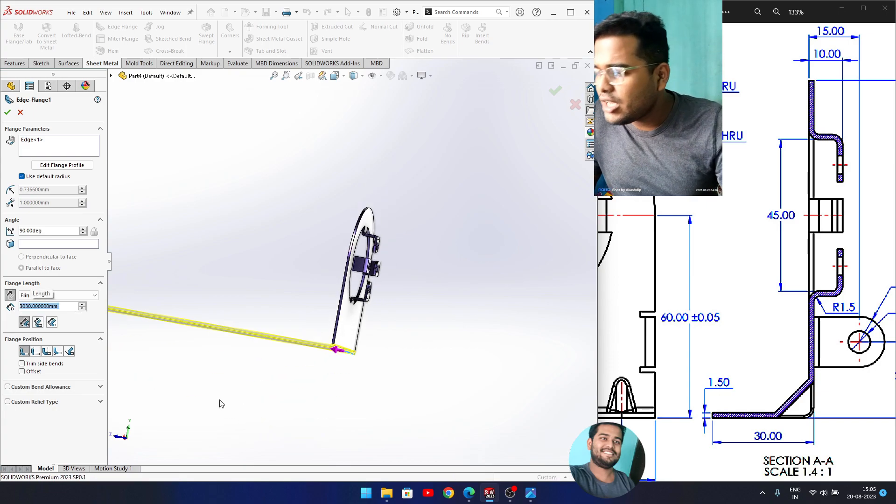
type("30")
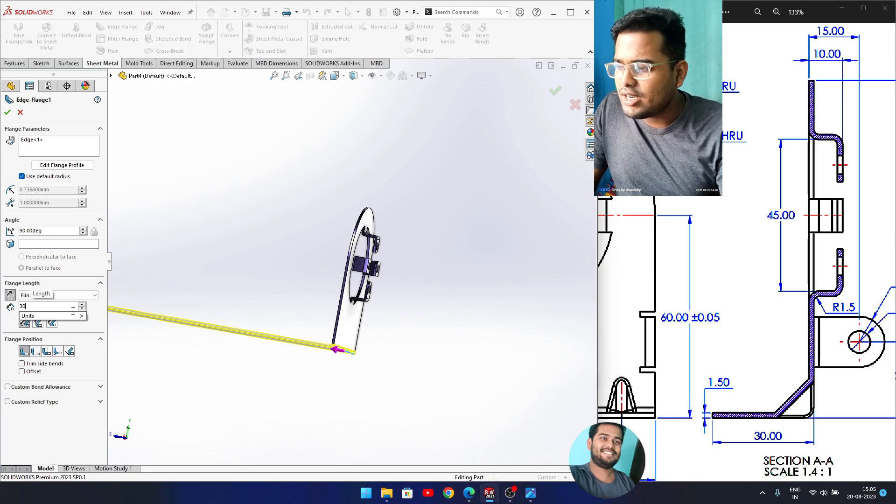
key("Return")
Edit the edge flange's profile and round its two outer corners with 10 mm sketch fillets.
middle_click_drag(260, 311, 259, 376)
mouse_move(682, 405)
left_mouse_down()
mouse_move(791, 405)
mouse_move(774, 409)
mouse_move(875, 493)
left_mouse_up()
left_click_drag(691, 149, 748, 285)
left_click_drag(677, 182, 658, 186)
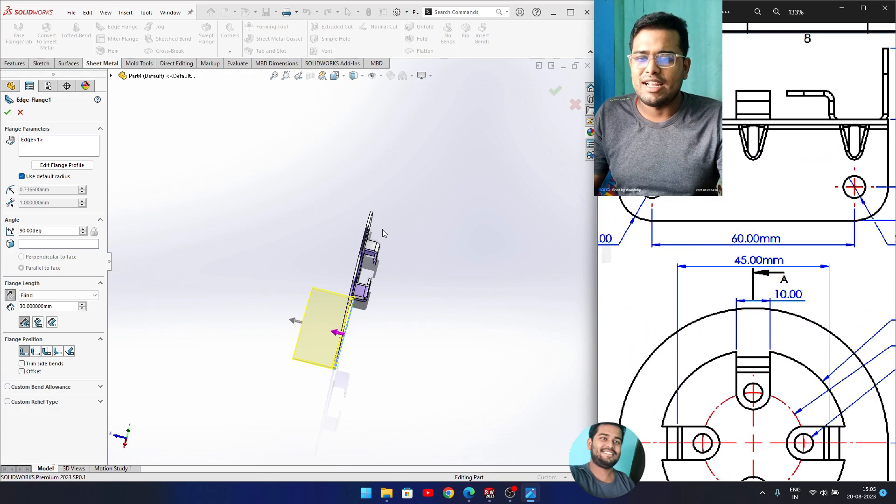
left_click(47, 168)
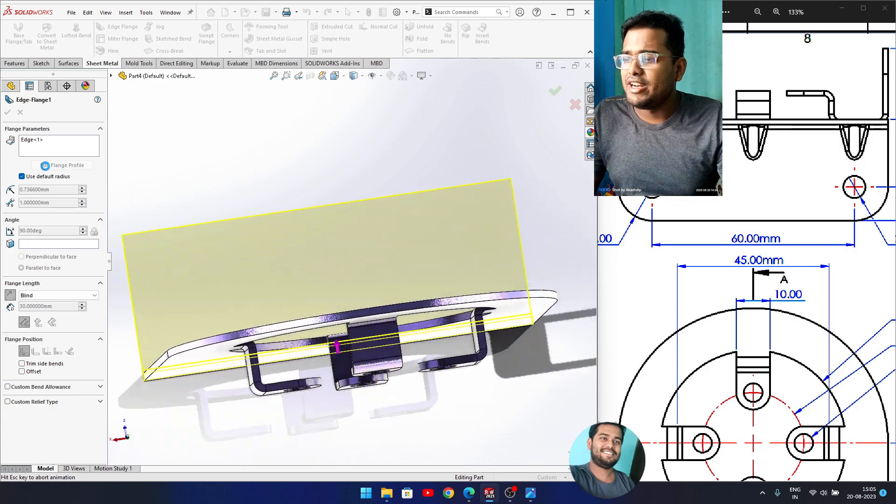
mouse_move(169, 412)
left_mouse_down()
mouse_move(298, 227)
mouse_move(219, 380)
mouse_move(173, 414)
left_mouse_up()
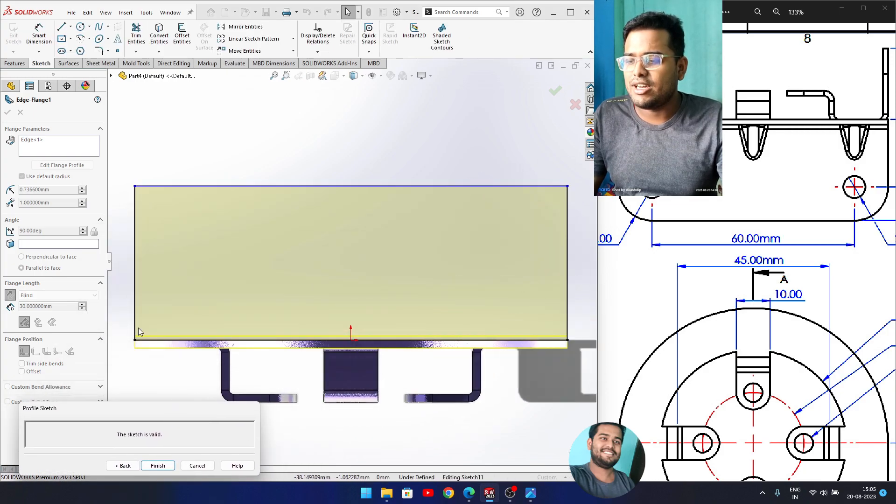
left_click(98, 51)
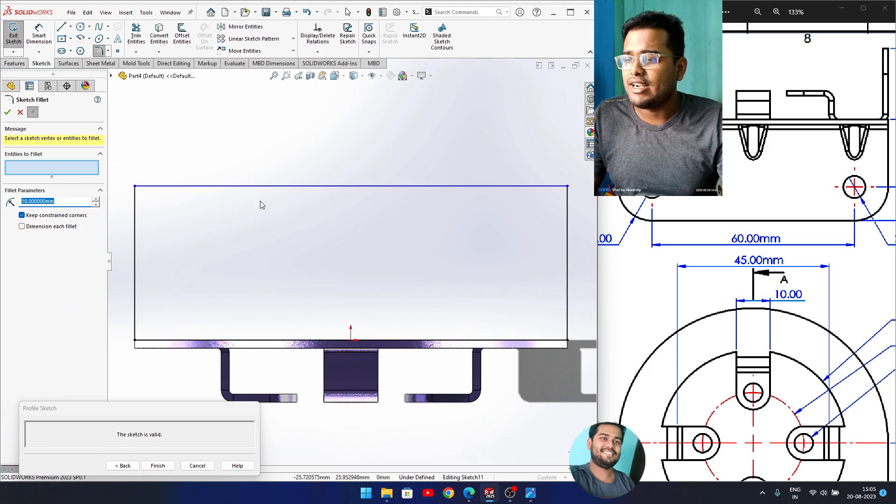
left_click_drag(654, 221, 703, 240)
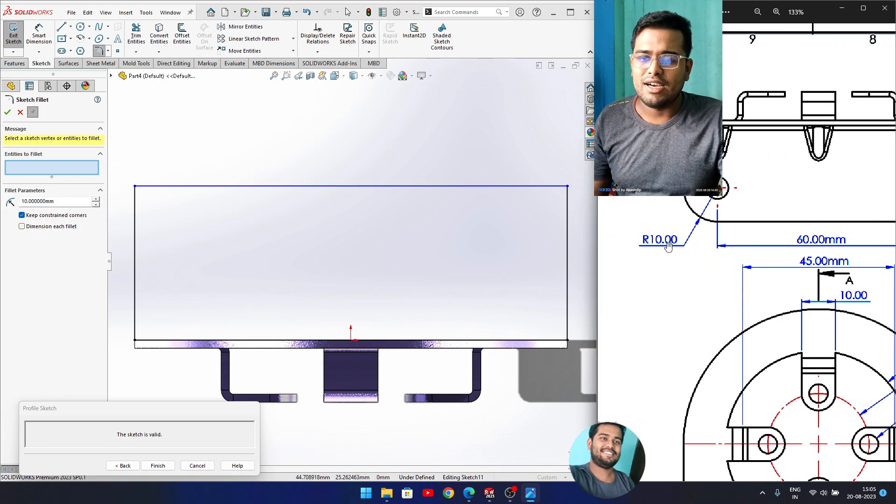
left_click_drag(699, 272, 592, 275)
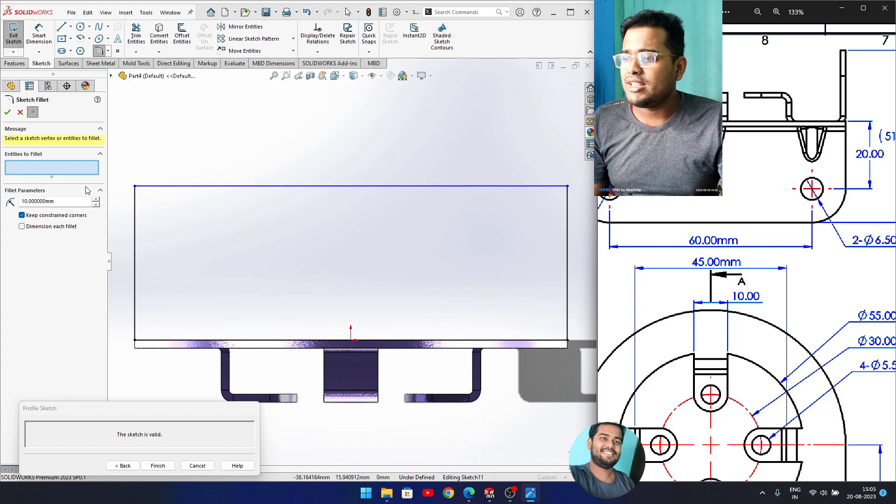
left_click(134, 186)
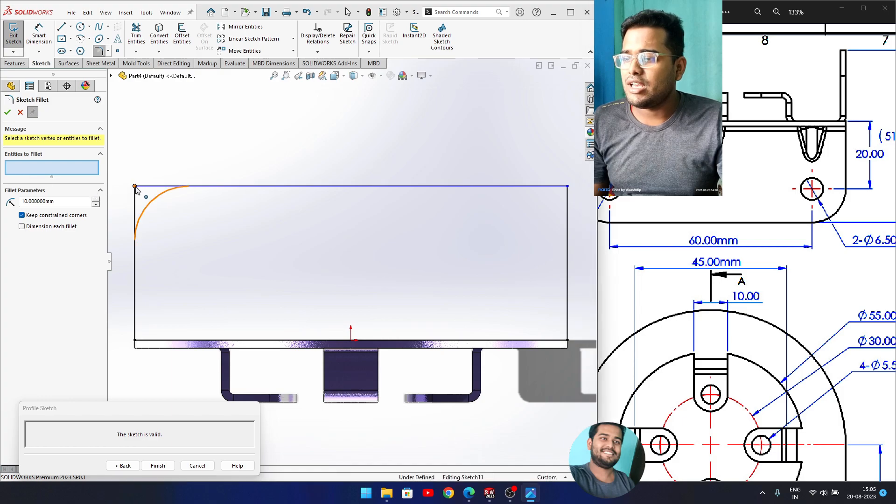
left_click(567, 186)
left_click(7, 112)
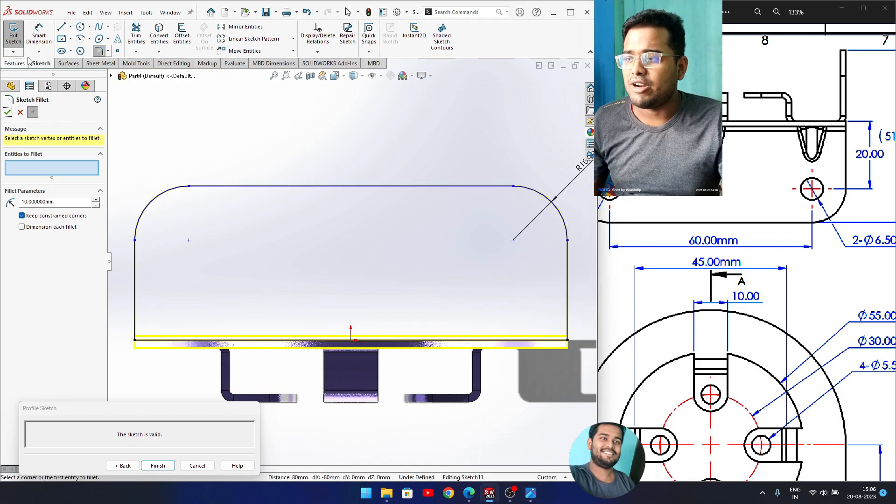
Sketch a 6.5 mm diameter hole circle centred on the left corner fillet of the flange profile.
left_click(80, 28)
left_click(188, 239)
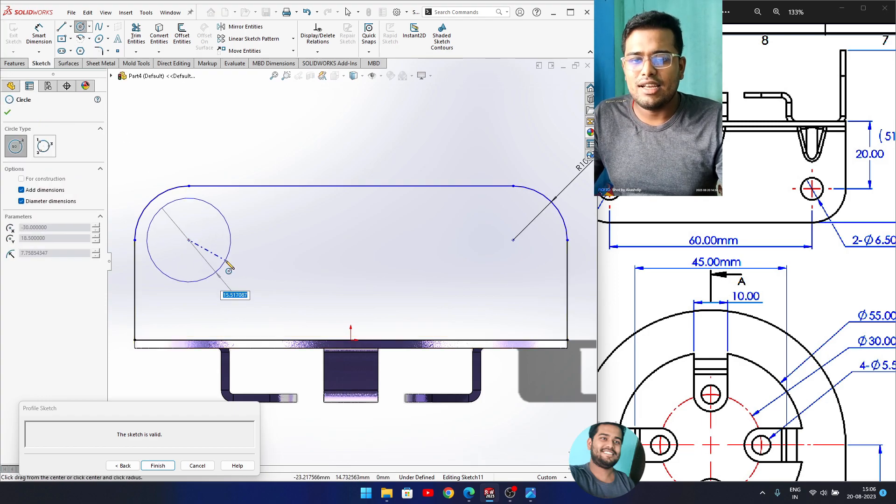
key("Return")
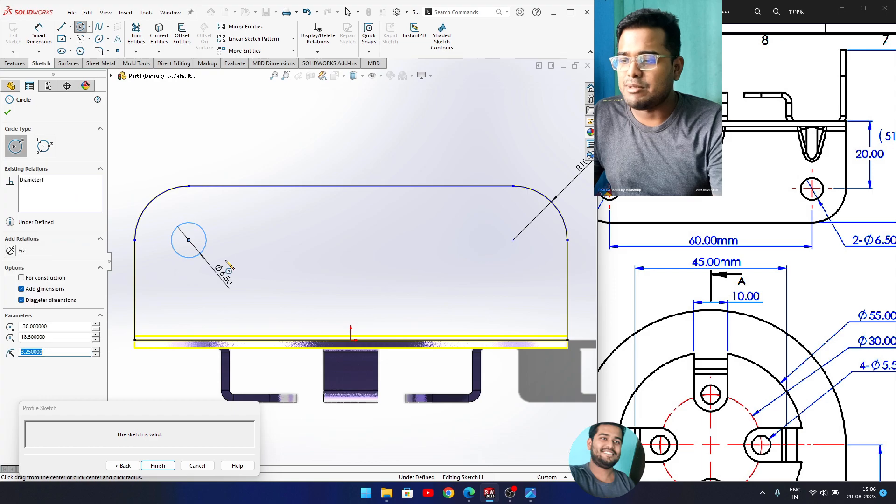
Add a matching 6.5 mm diameter circle centred on the right corner fillet and finish the bottom edge flange profile.
left_click(513, 240)
key("Return")
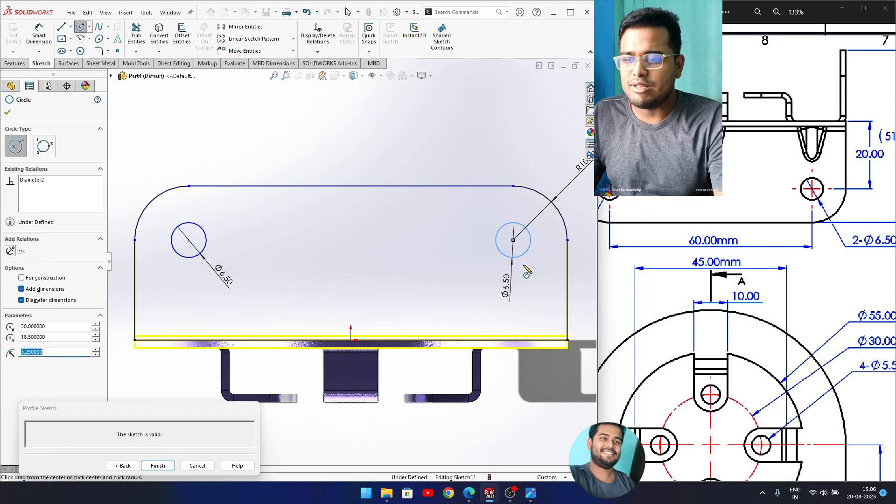
left_click(8, 114)
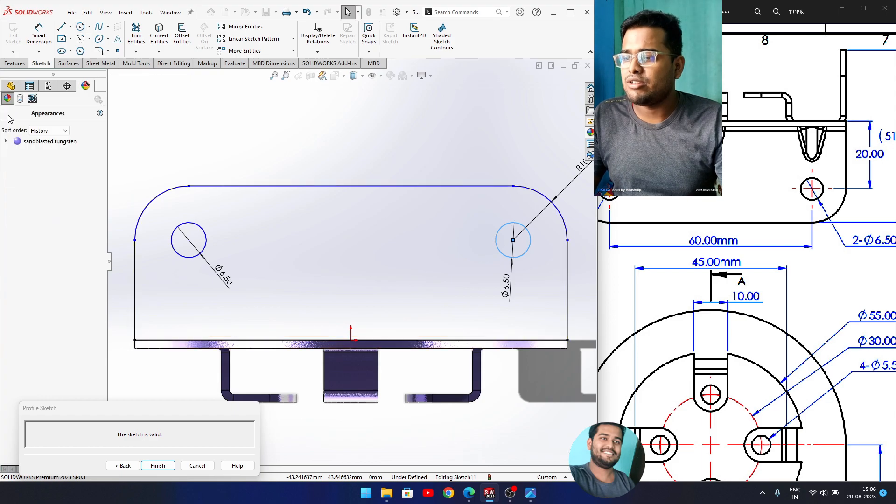
left_click(159, 465)
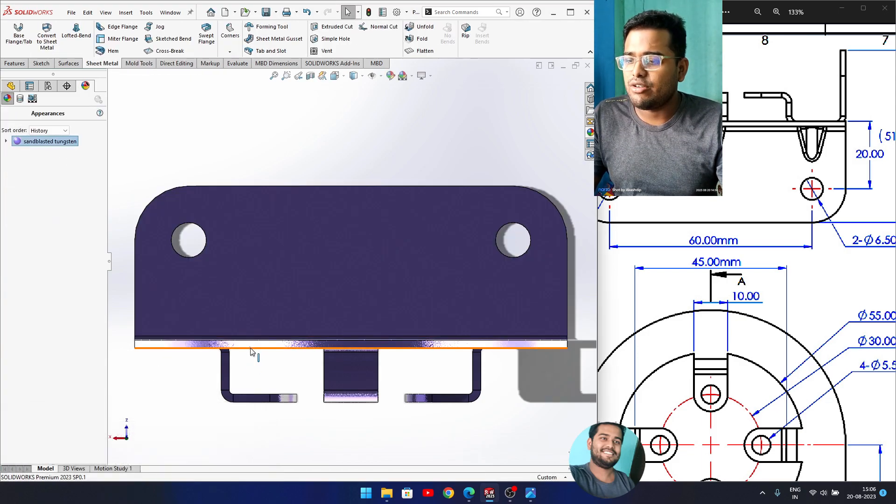
Inspect the finished bottom flange in isometric view and compare it with the full drawing.
middle_click_drag(263, 323, 334, 392)
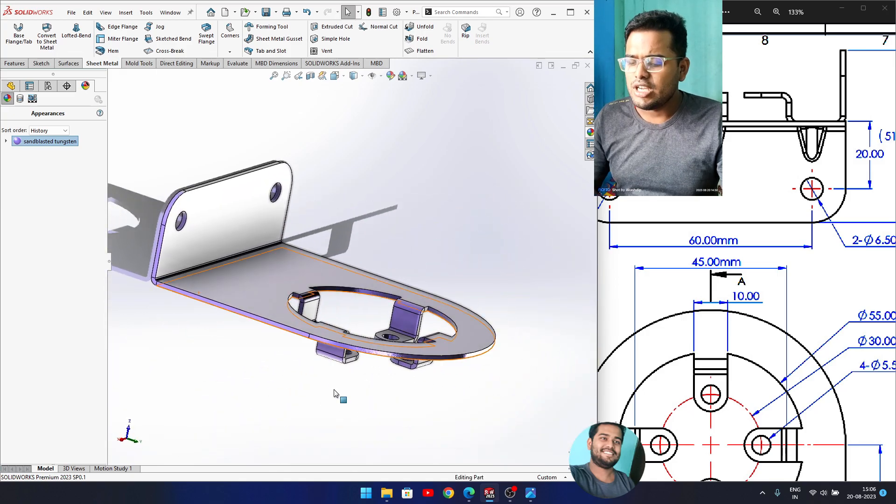
key("space")
left_click(429, 418)
middle_click_drag(470, 390, 474, 383)
scroll(683, 357, "up", 2)
scroll(690, 356, "down", 2)
scroll(689, 356, "down", 4)
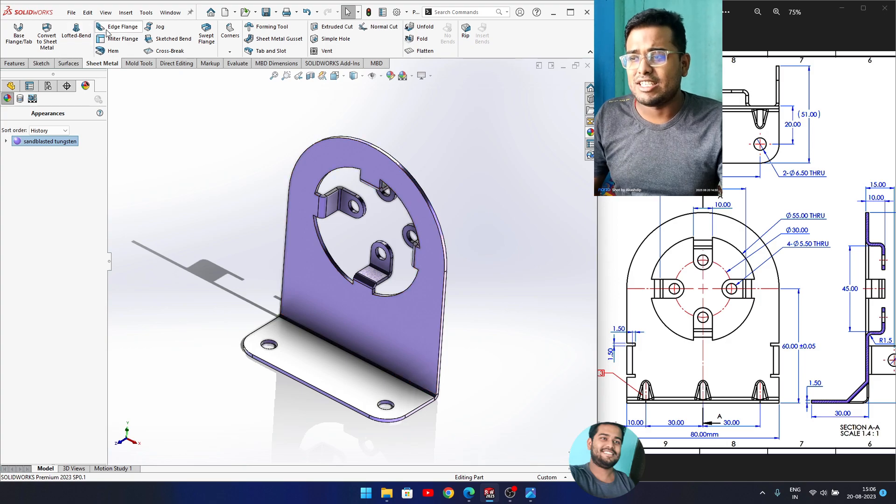
Set up a 90° edge flange on the plate's straight right-hand side edge, towards the jogged tabs, with a blind length of 15 mm.
left_click(11, 85)
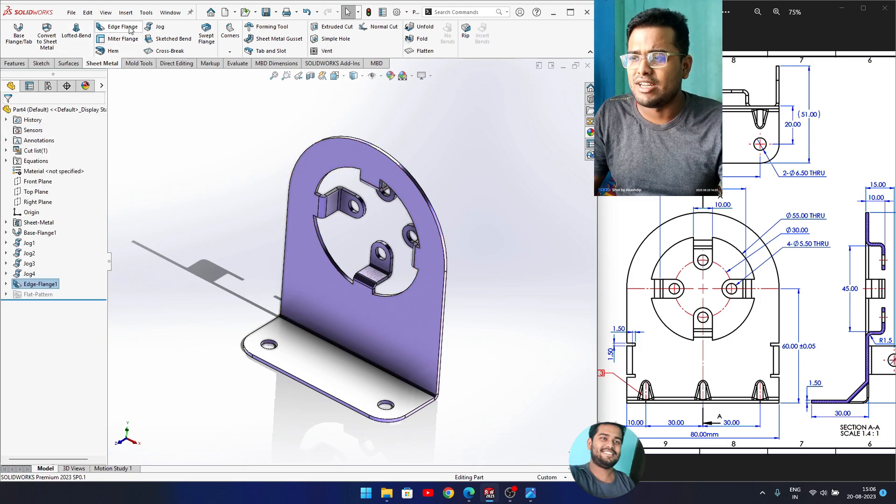
scroll(452, 364, "down", 3)
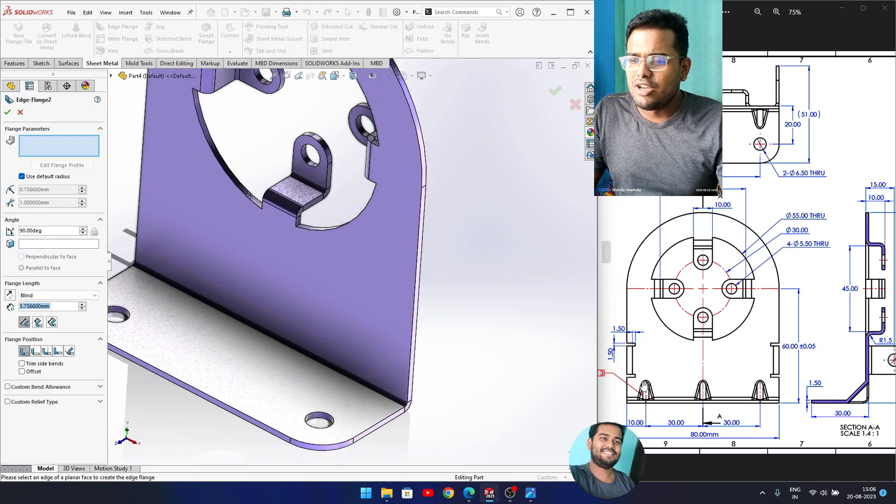
left_click_drag(815, 366, 739, 367)
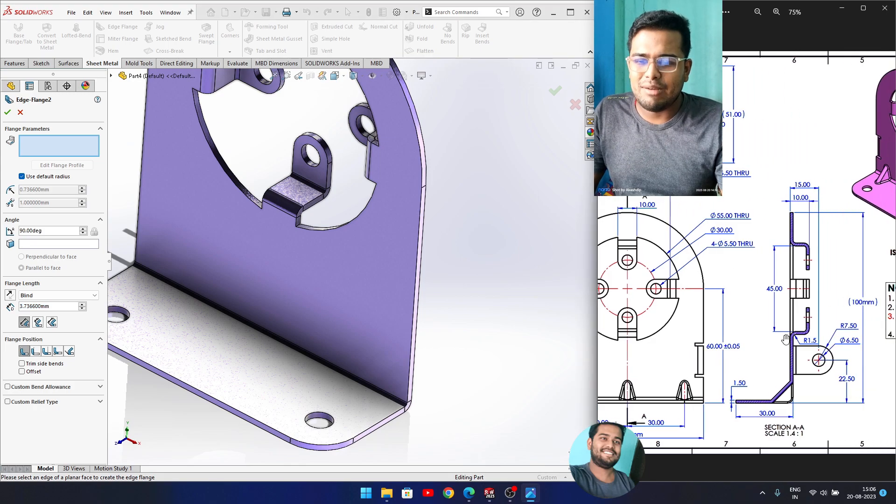
left_click(413, 317)
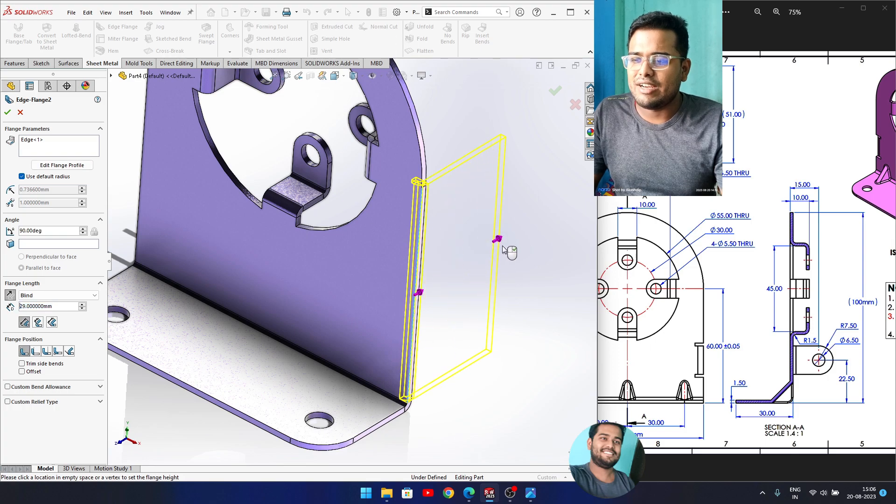
left_click(502, 245)
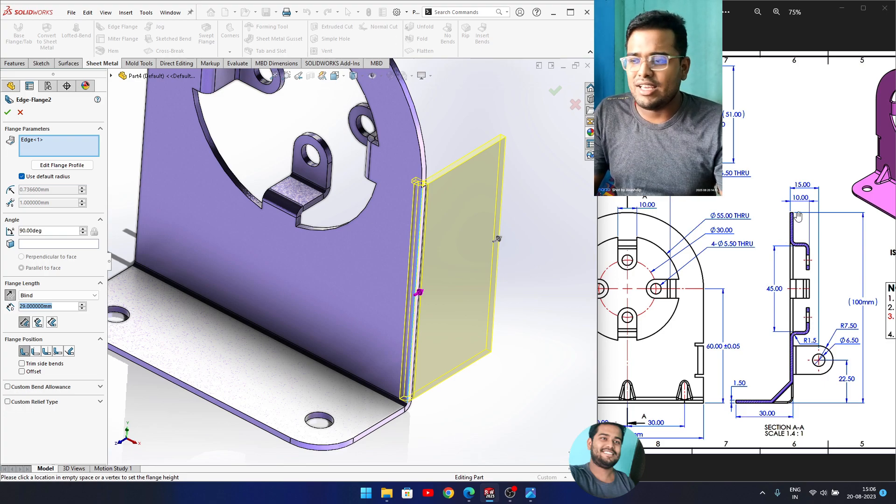
type("10")
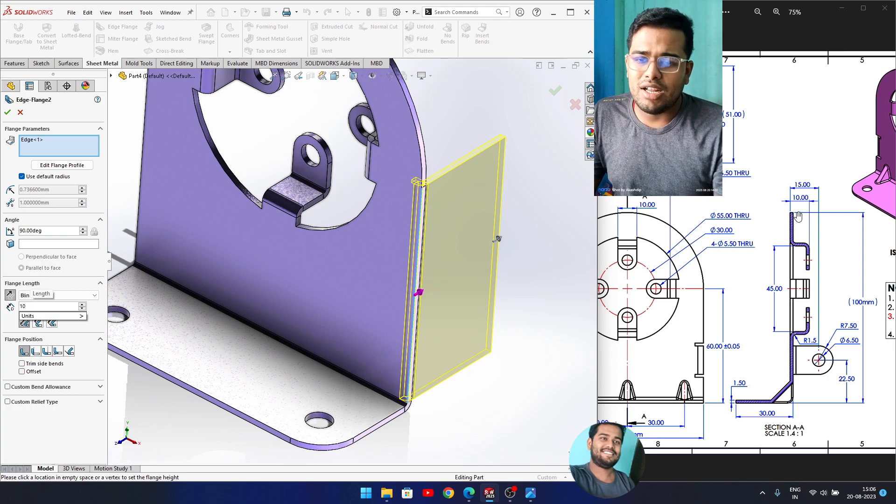
type("1")
key("BackSpace")
key("BackSpace")
key("BackSpace")
type("15")
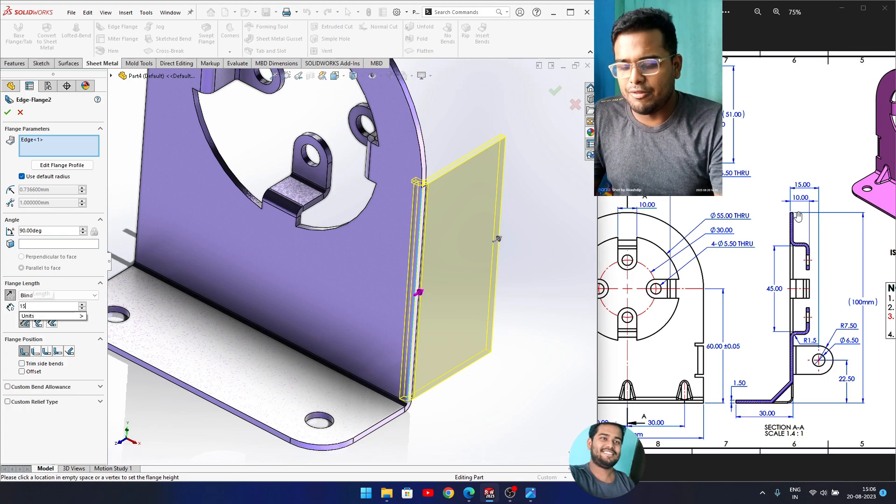
key("Return")
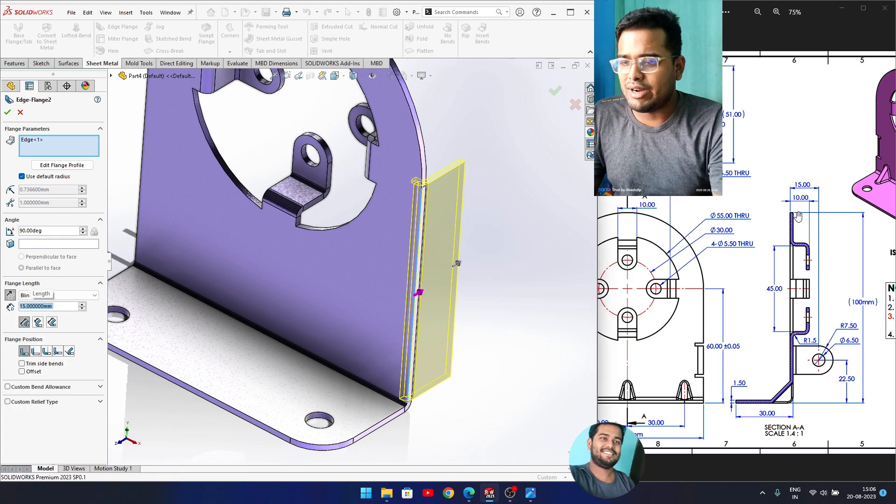
Examine the side tab's radius, hole and position dimensions in the drawing's section view.
left_click(814, 186)
scroll(812, 183, "up", 4)
scroll(810, 181, "up", 4)
scroll(809, 227, "down", 5)
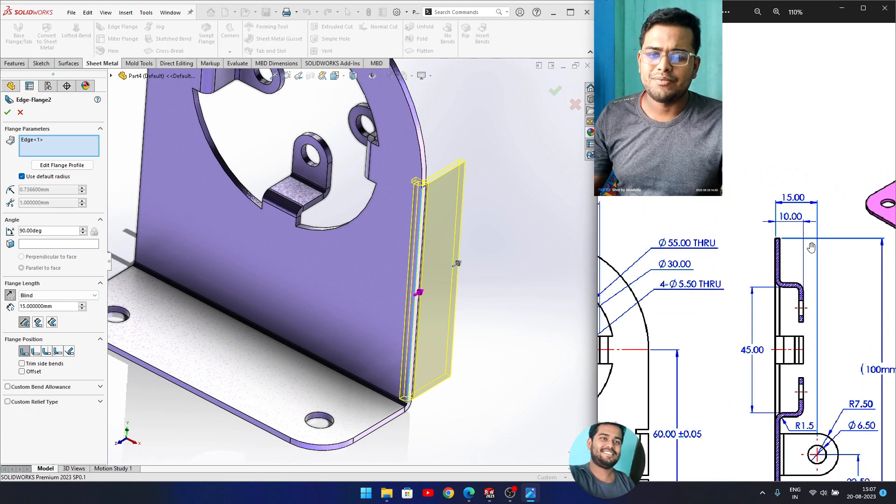
scroll(795, 366, "up", 5)
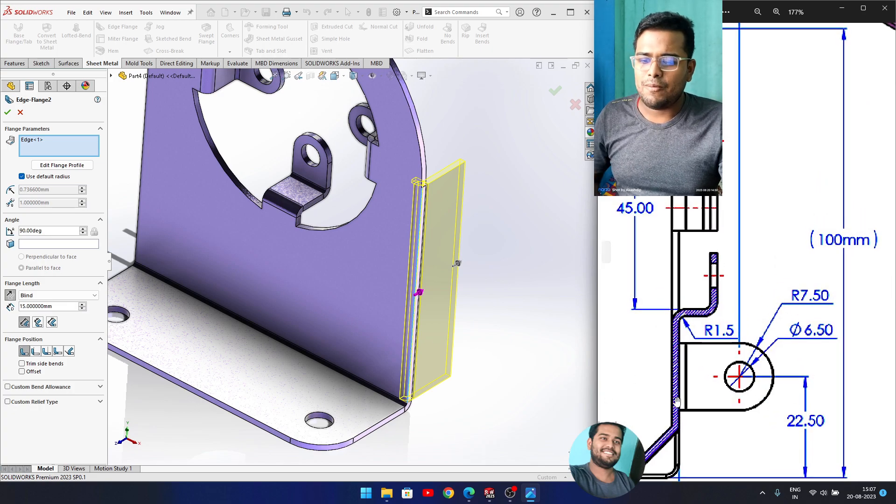
left_click_drag(677, 401, 673, 359)
Edit the side flange's profile and pull both of its ends inward to form a rectangle about 14.4 mm wide beside the nearest jogged tab.
left_click(47, 166)
scroll(327, 179, "up", 2)
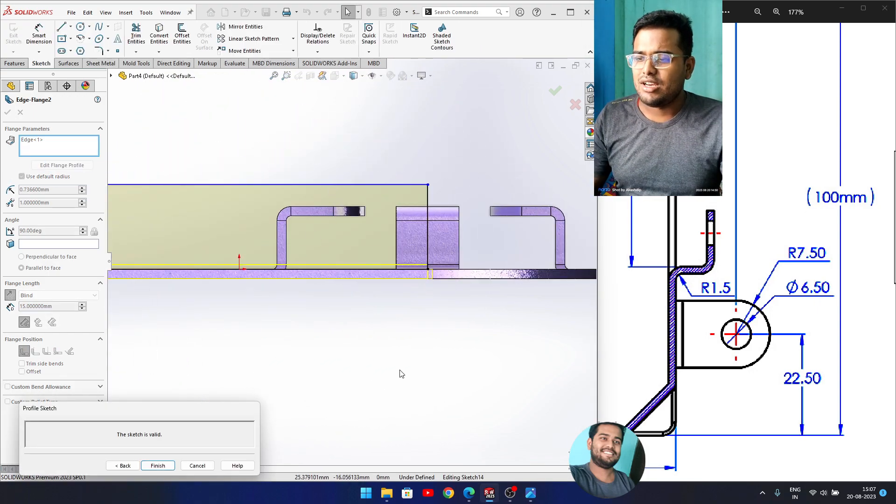
scroll(336, 288, "down", 2)
scroll(289, 232, "up", 3)
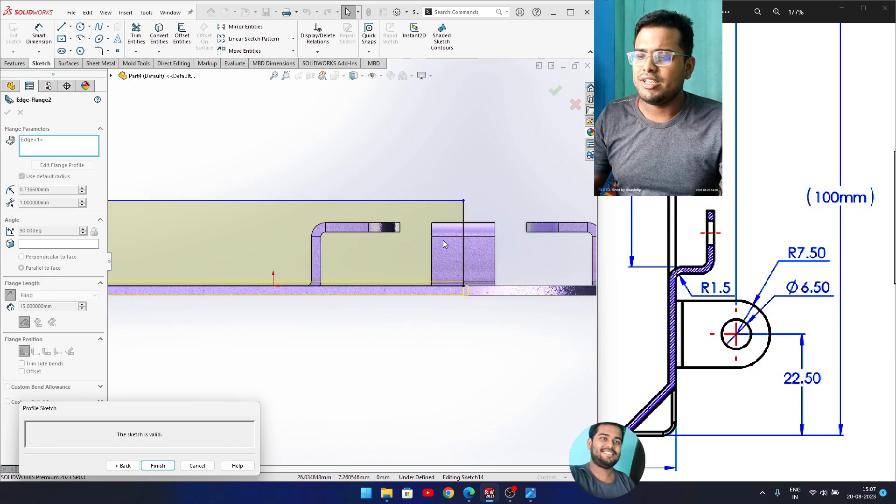
scroll(351, 263, "down", 2)
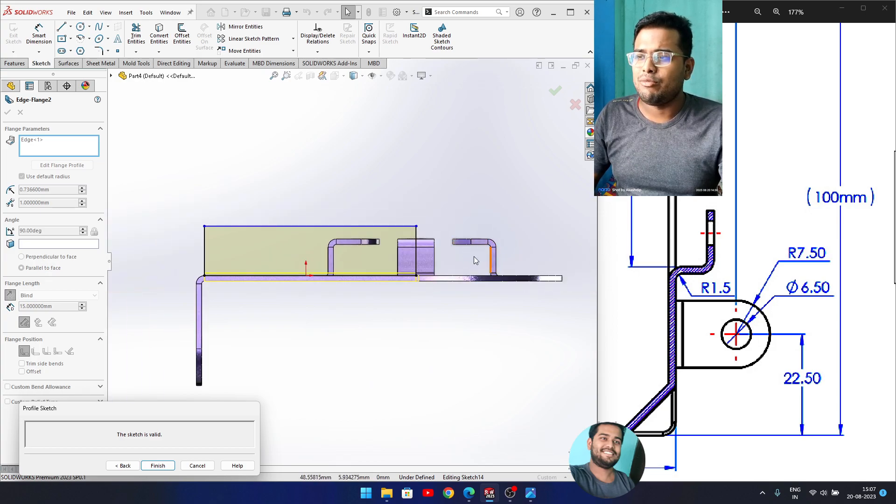
scroll(323, 264, "up", 1)
left_click_drag(435, 235, 326, 239)
left_click_drag(182, 262, 262, 254)
right_click_drag(278, 174, 276, 128)
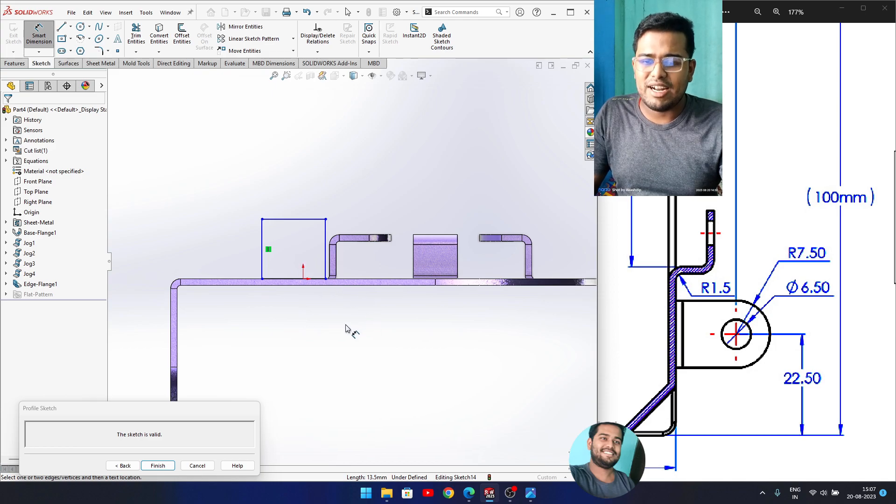
Cap the rectangle with a semicircular centrepoint arc centred on its outer edge, and convert that edge to construction geometry.
left_click(83, 39)
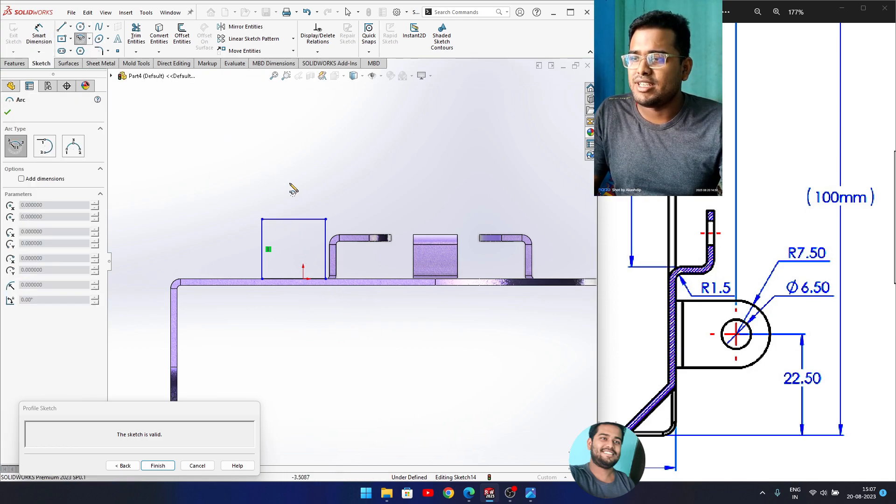
left_click(294, 218)
left_click(262, 219)
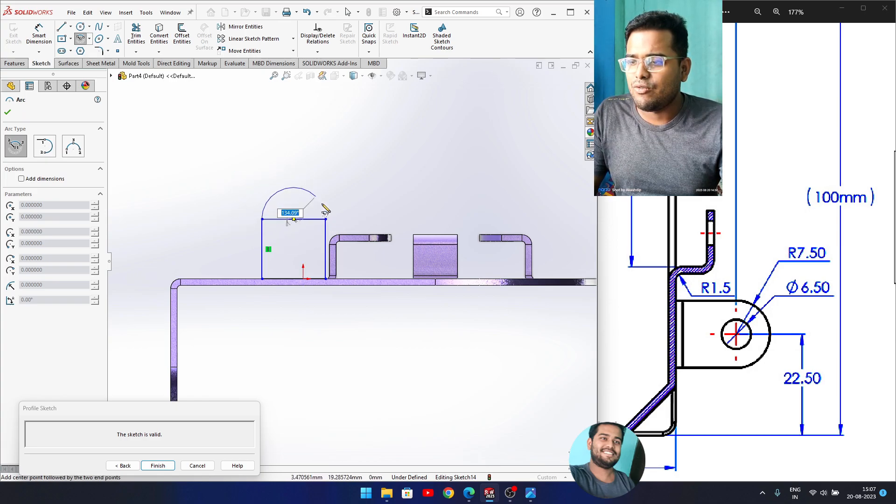
left_click(325, 219)
scroll(294, 235, "down", 2)
right_click_drag(290, 239, 283, 247)
key("Escape")
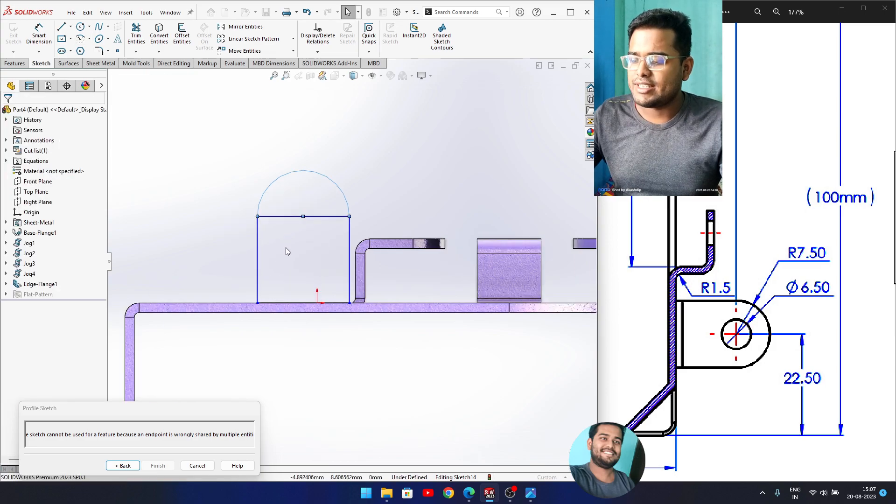
left_click(286, 216)
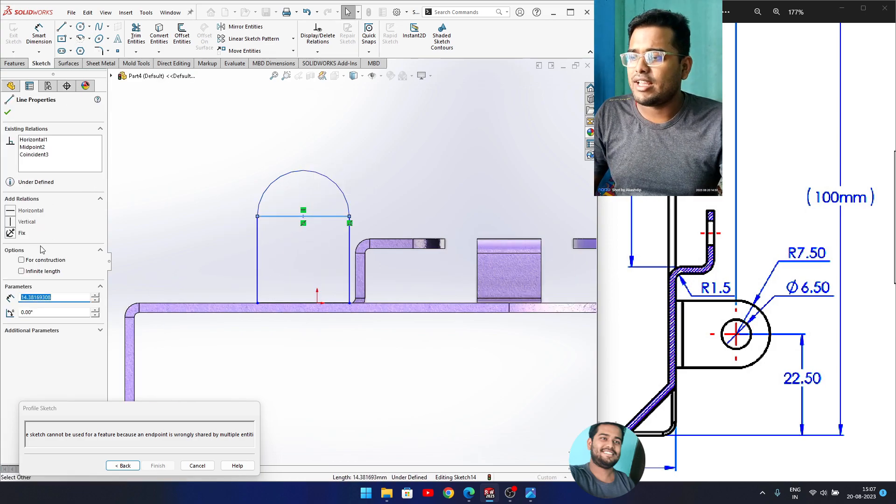
left_click(23, 261)
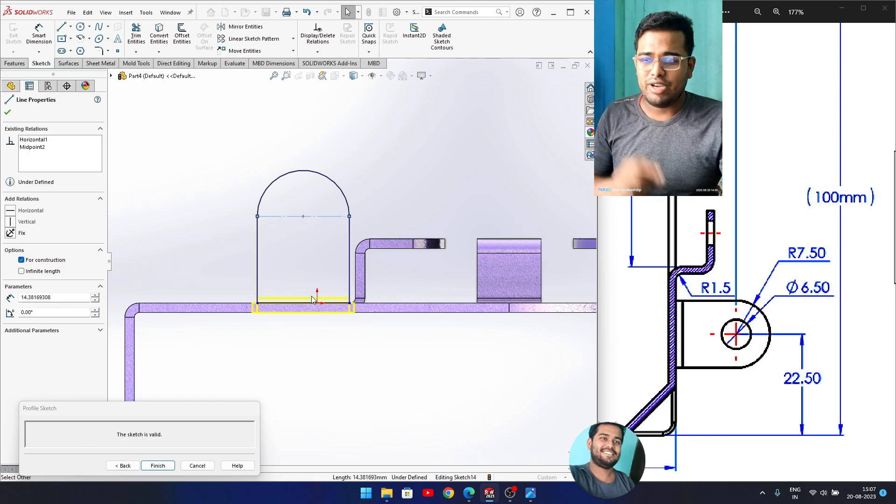
Dimension the arc centre 22.5 mm from the outer face of the bottom flange.
mouse_move(160, 143)
right_mouse_down()
mouse_move(172, 167)
mouse_move(161, 100)
right_mouse_up()
left_click(303, 216)
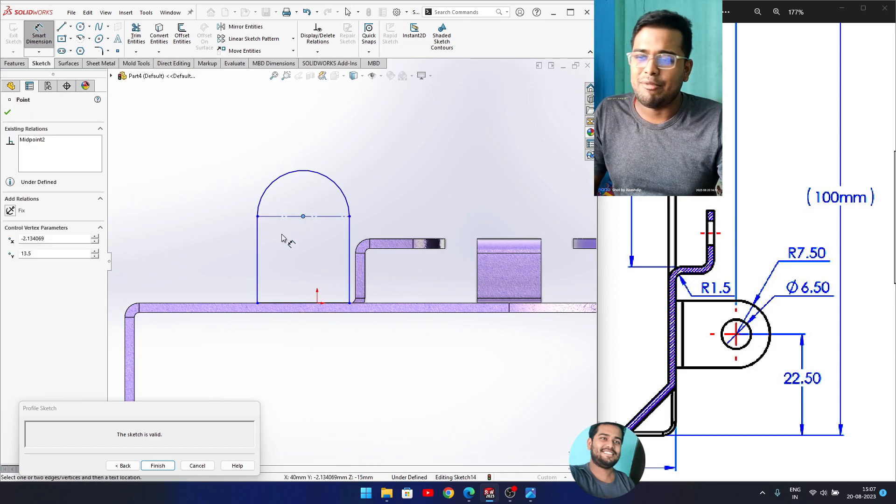
left_click(126, 336)
left_click(164, 167)
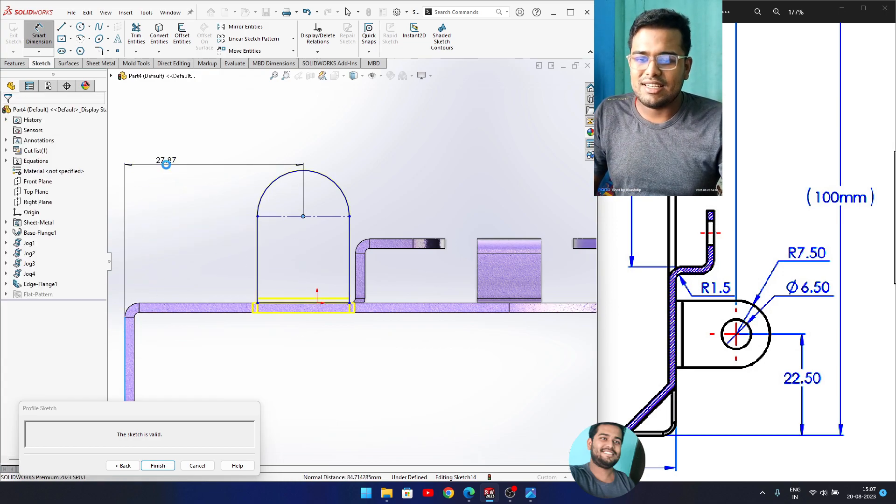
type("22.5")
key("Return")
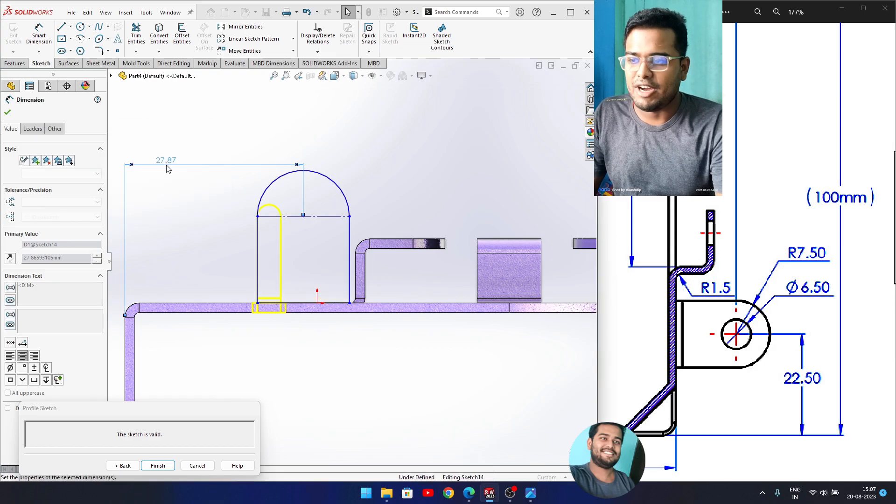
Set the radius of the side tab's rounded end to 7.5 mm.
left_click(279, 212)
left_click(299, 165)
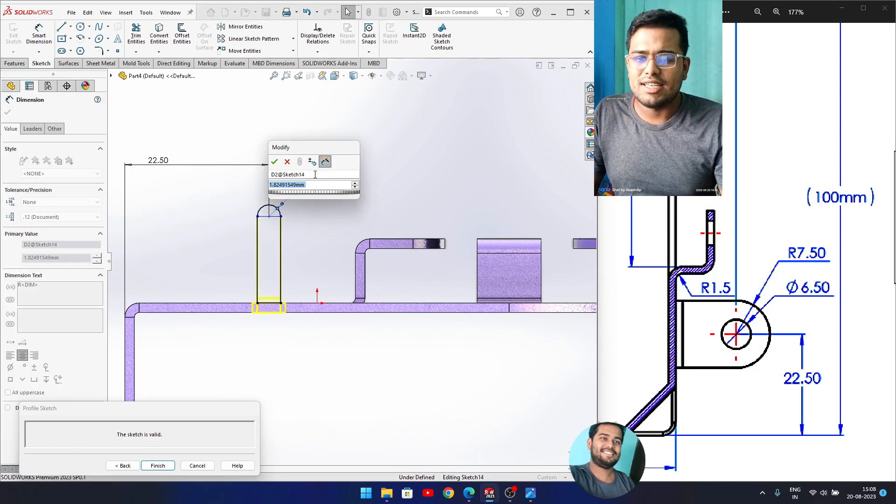
type("7.5")
key("Return")
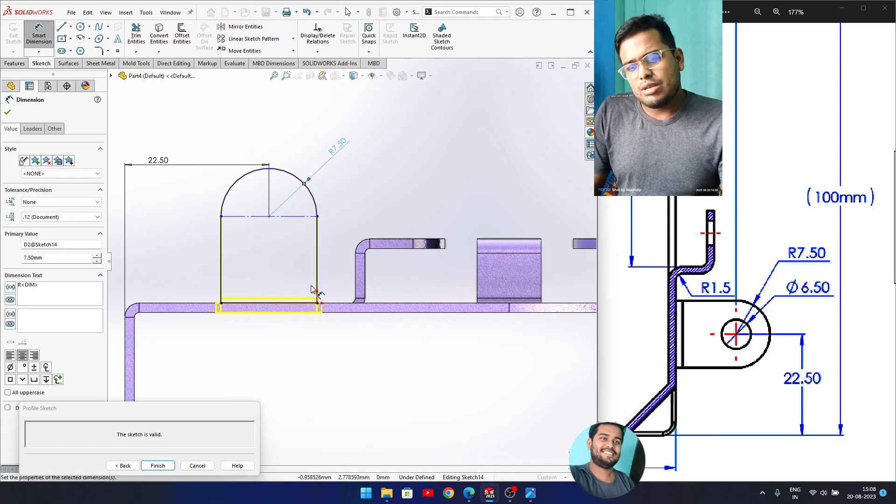
Dimension the side tab's arc centre 15 mm from the main plate's face opposite the tab, checking the value against the drawing.
scroll(285, 290, "up", 1)
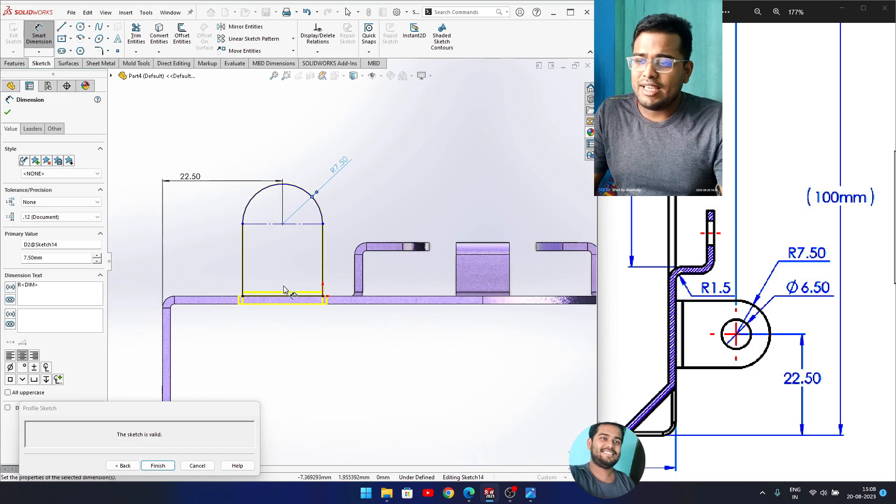
left_click(283, 225)
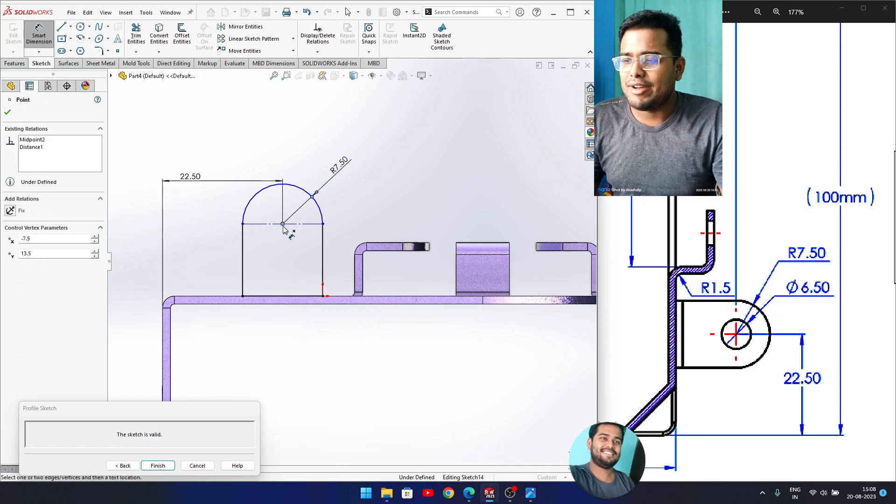
left_click(192, 304)
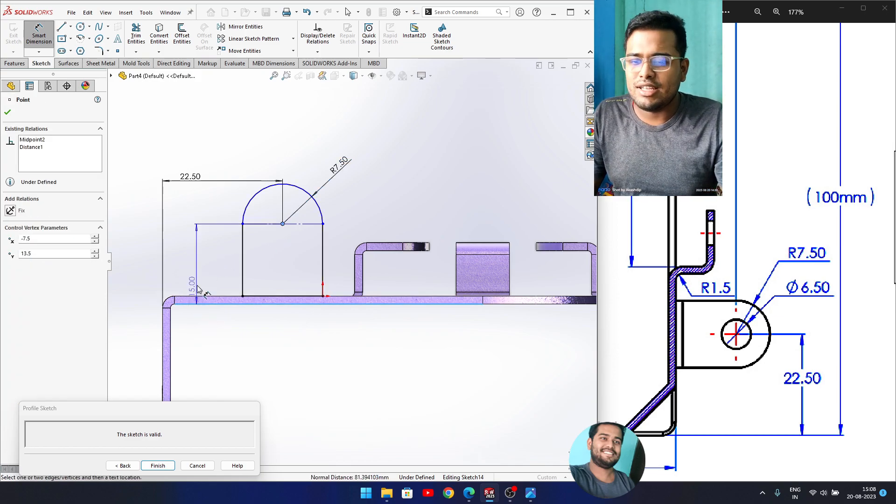
left_click(195, 272)
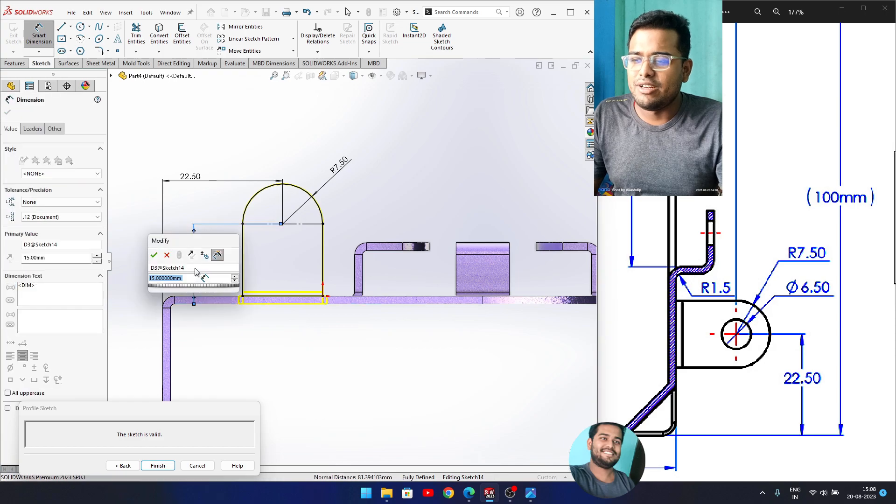
left_click(761, 401)
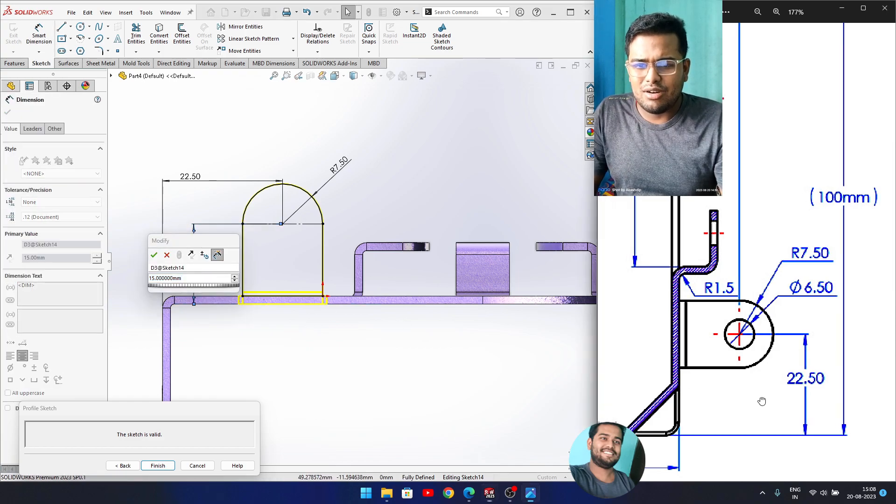
scroll(767, 400, "up", 2)
scroll(776, 400, "down", 3)
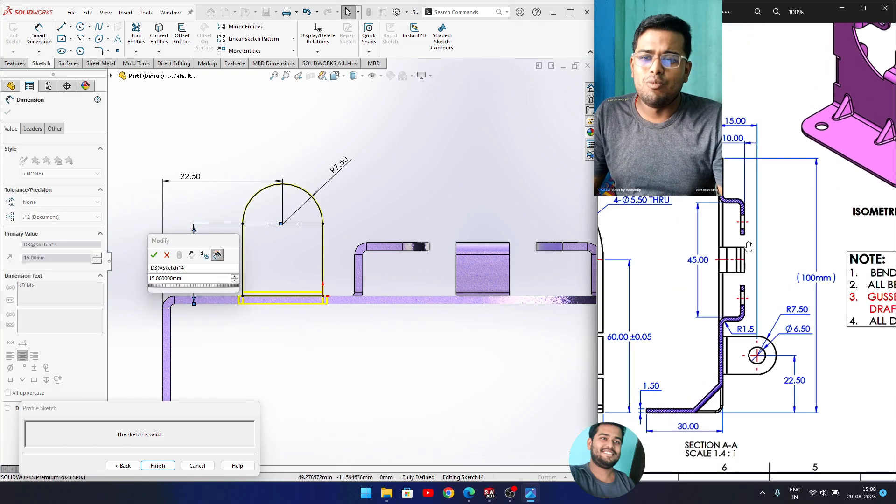
left_click(154, 256)
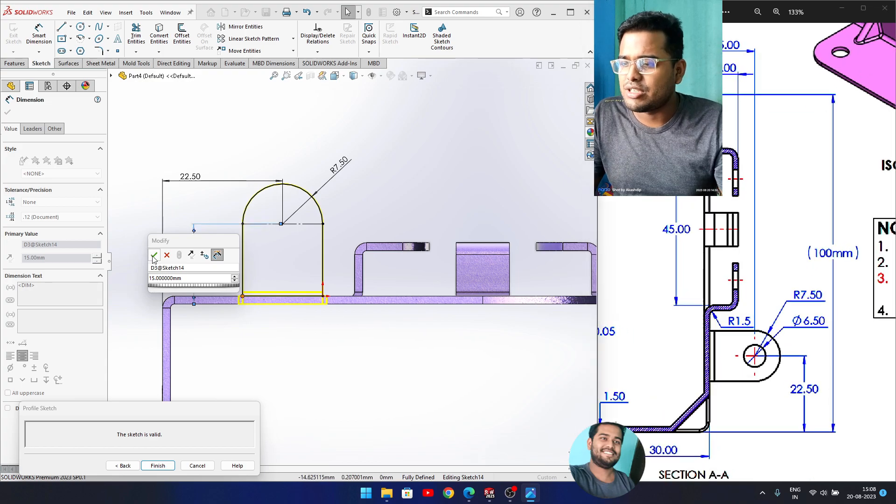
Draw a 6.5 mm diameter hole circle centred on the side tab's arc centre.
scroll(361, 267, "up", 2)
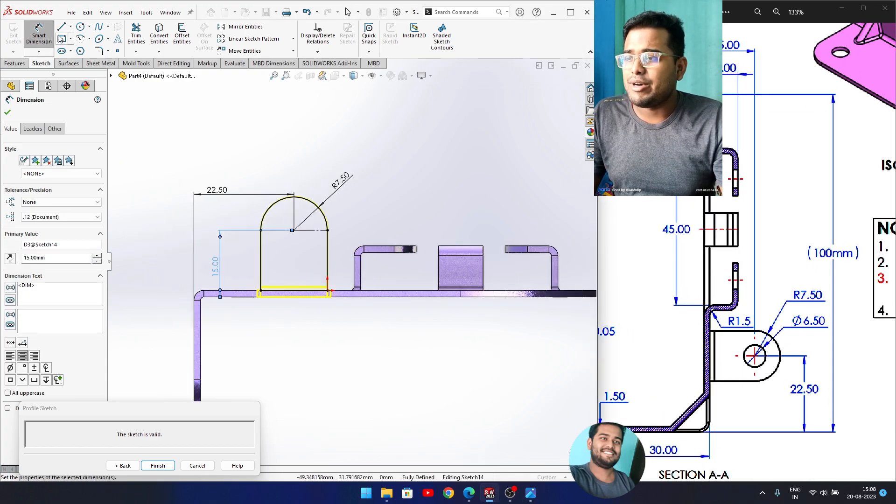
left_click(81, 27)
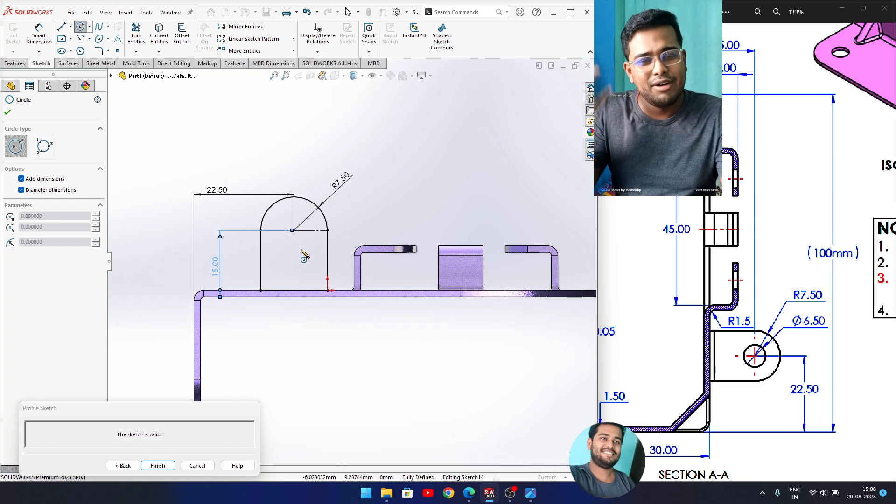
scroll(271, 231, "down", 2)
left_click_drag(311, 231, 325, 260)
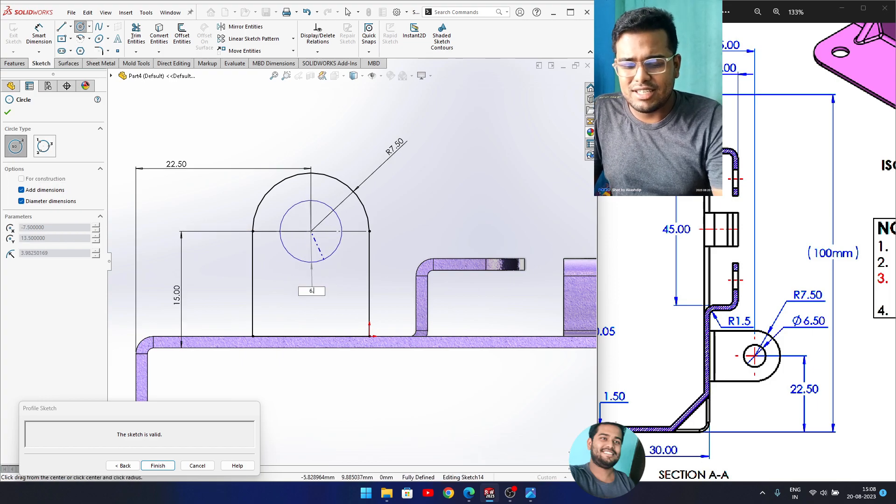
type("6.5")
key("Return")
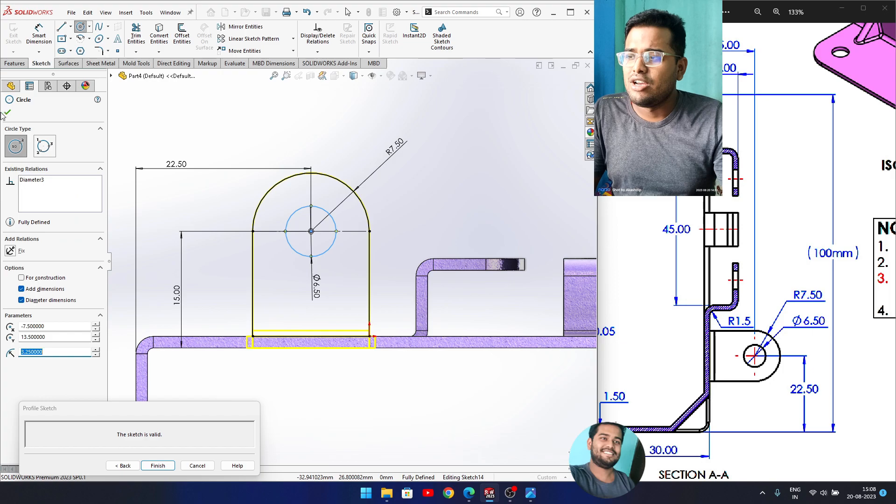
key("Escape")
Finish the profile sketch to create the rounded side tab as an edge flange.
scroll(296, 263, "up", 2)
middle_click_drag(260, 299, 304, 303)
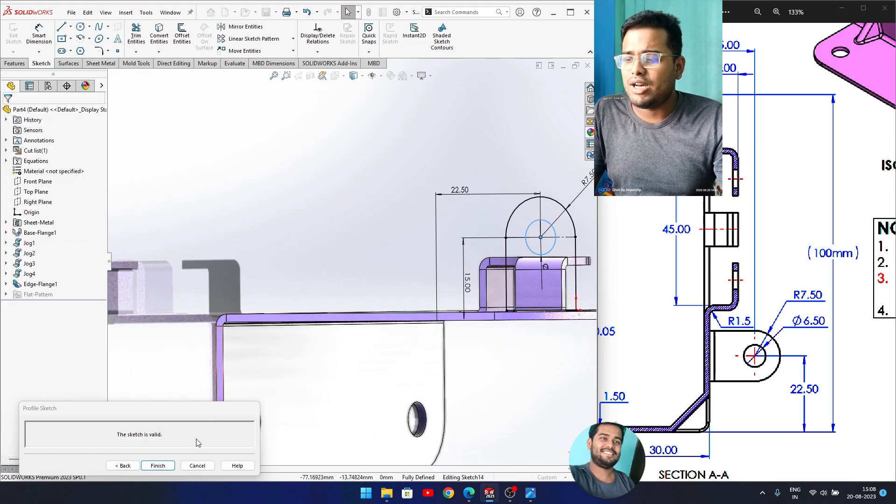
left_click_drag(176, 411, 332, 225)
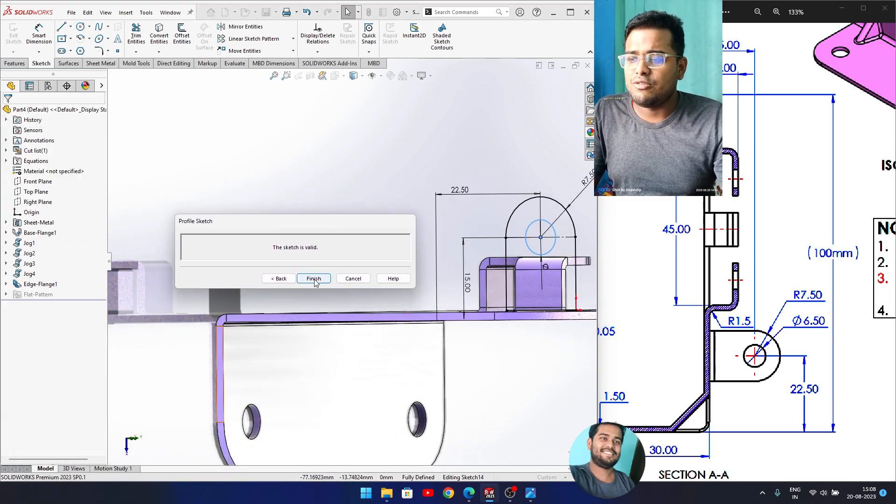
left_click(313, 279)
Check the tab's relief notches in the drawing and give its edge flange a custom rectangular relief with ratio 1.5.
mouse_move(354, 351)
middle_mouse_down()
mouse_move(495, 395)
mouse_move(496, 289)
mouse_move(470, 298)
mouse_move(434, 334)
mouse_move(482, 291)
middle_mouse_up()
scroll(659, 370, "left", 10)
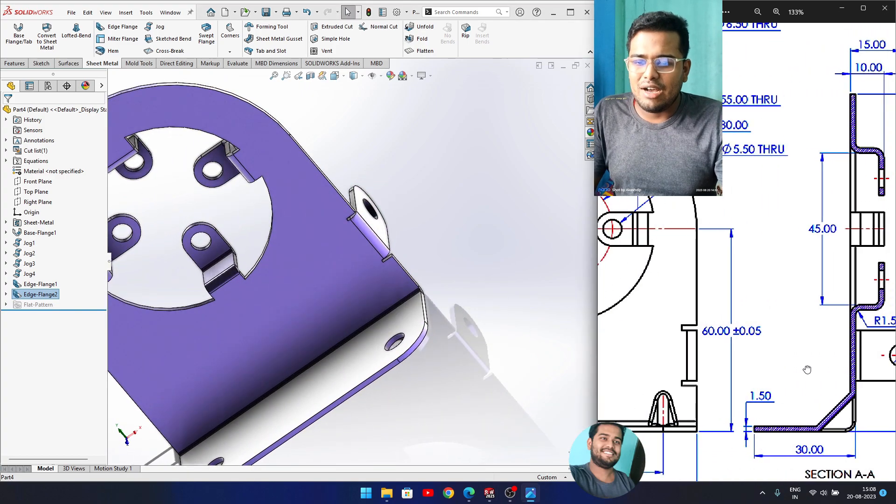
left_click_drag(663, 371, 720, 371)
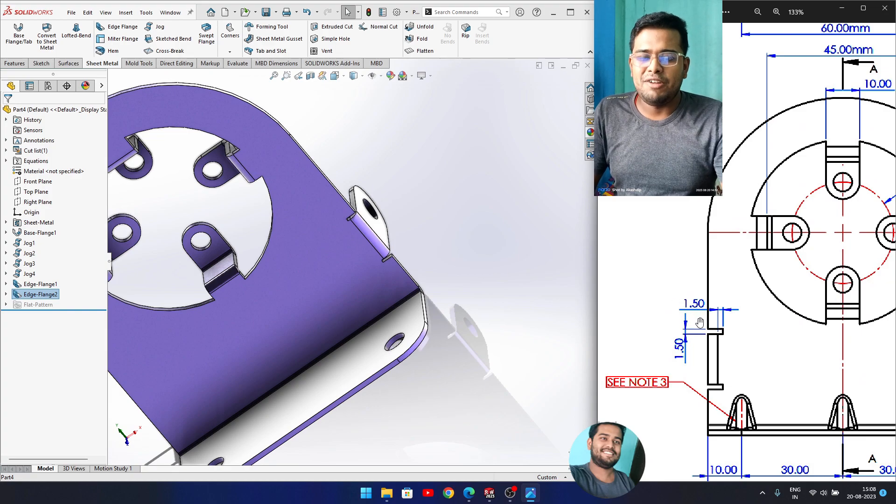
right_click(18, 296)
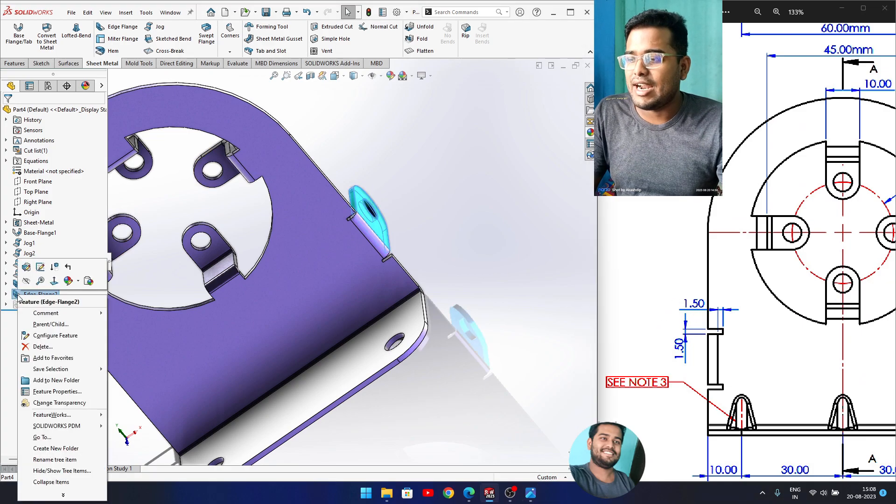
left_click(28, 267)
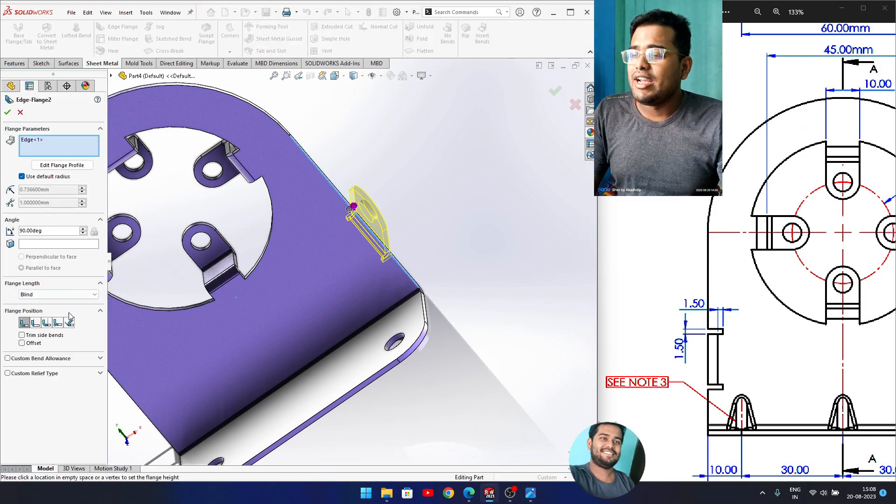
left_click(8, 374)
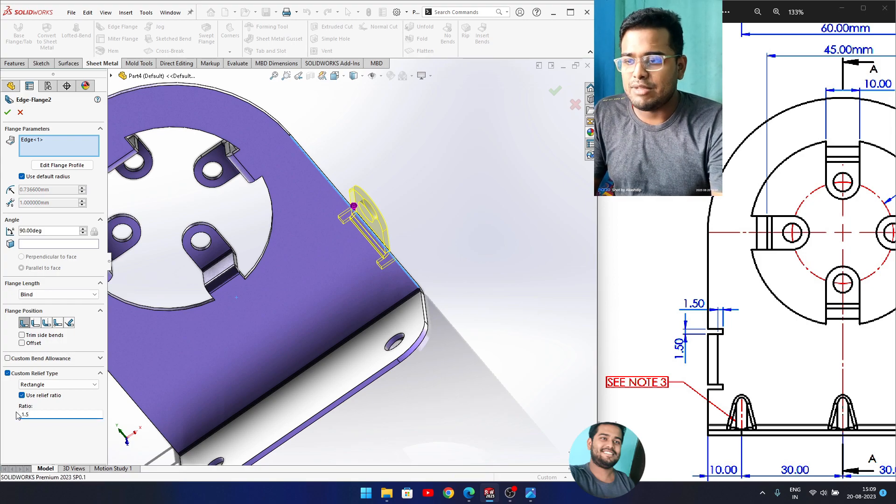
scroll(365, 258, "down", 3)
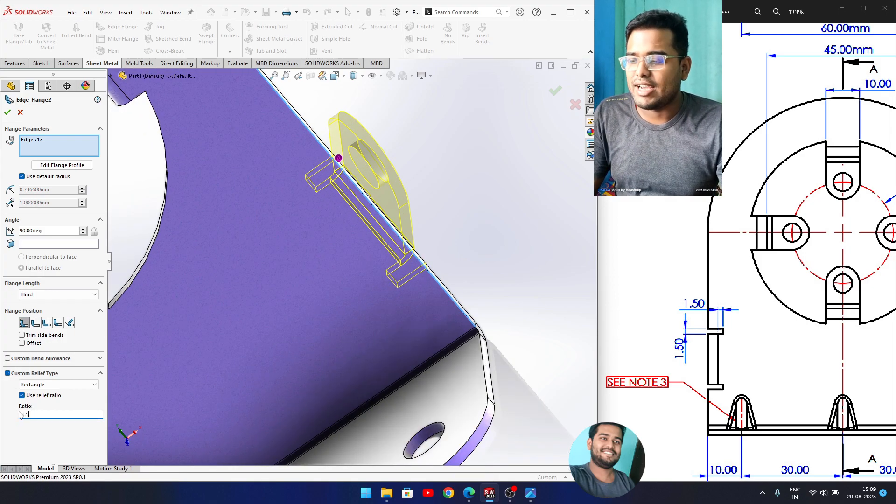
Try the obround and tear relief types on the side tab and return to the rectangular one.
left_click(34, 385)
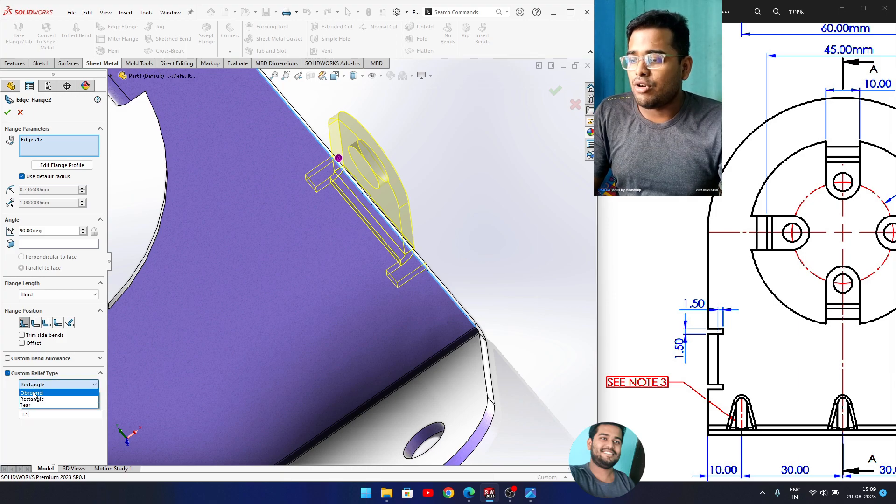
left_click(34, 393)
left_click(56, 385)
left_click(28, 405)
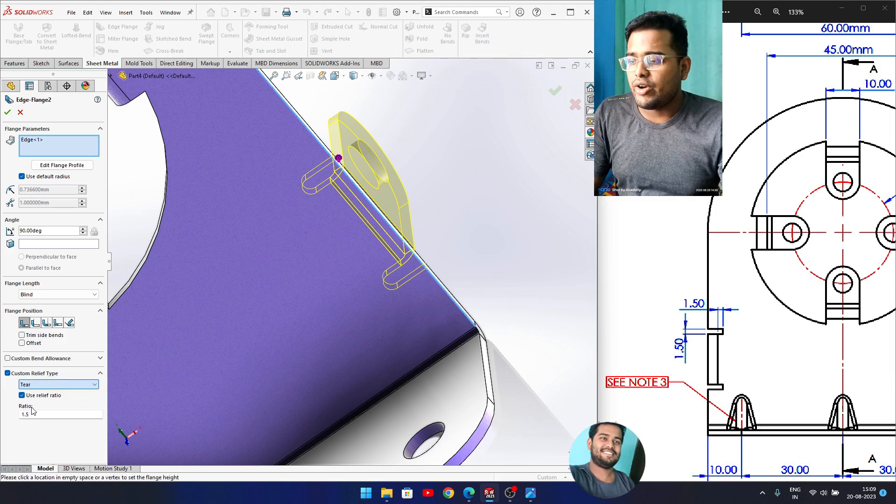
left_click(40, 385)
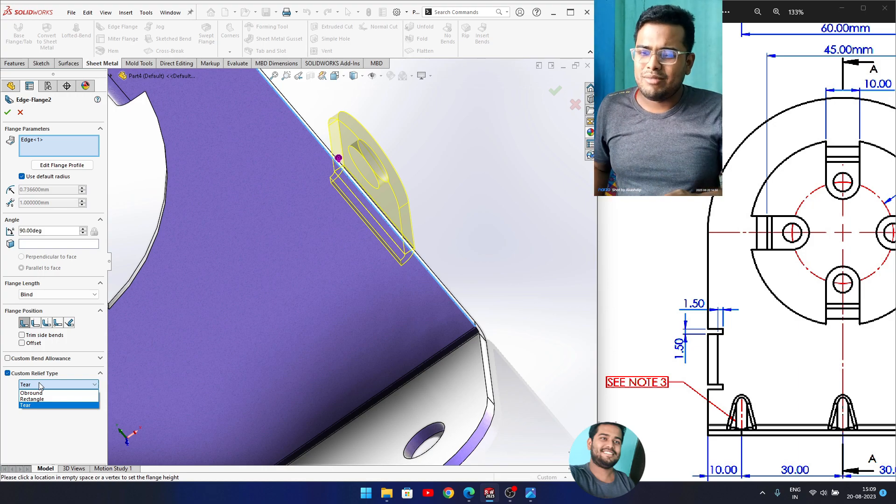
left_click(39, 399)
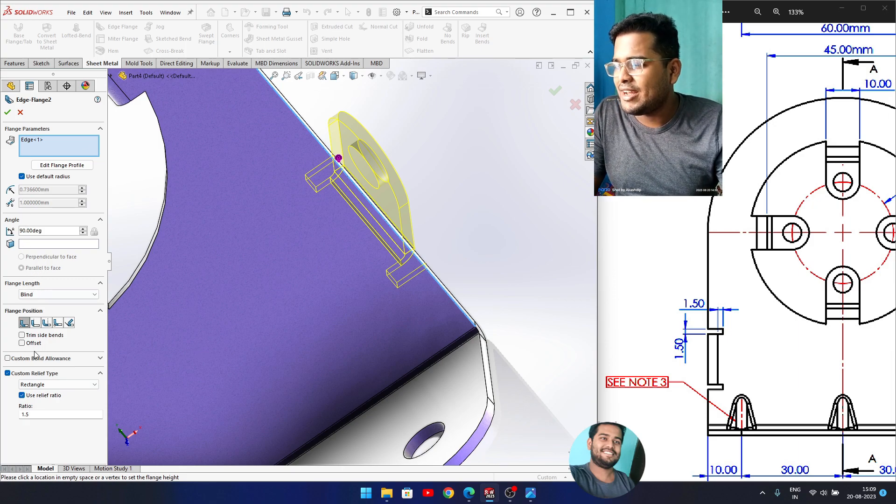
Enable a custom bend allowance with K-factor 0.5 for the side tab, check it against the drawing notes, and accept the flange.
left_click(7, 358)
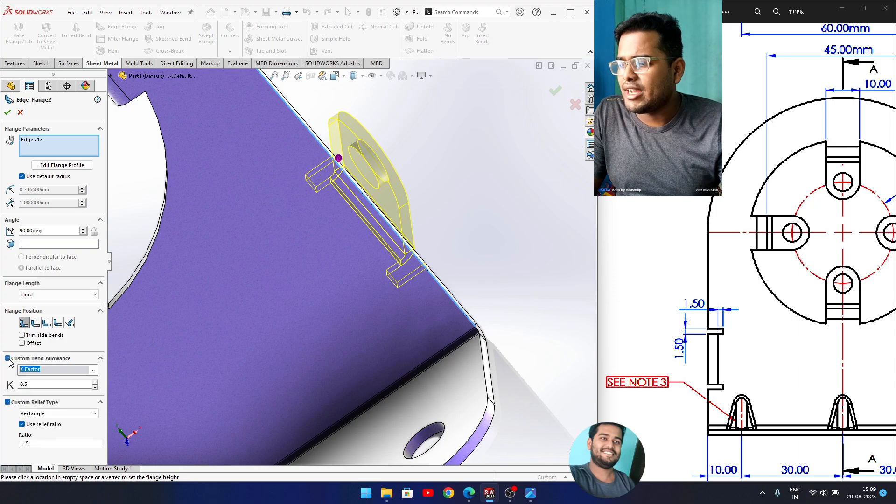
left_click_drag(842, 303, 625, 315)
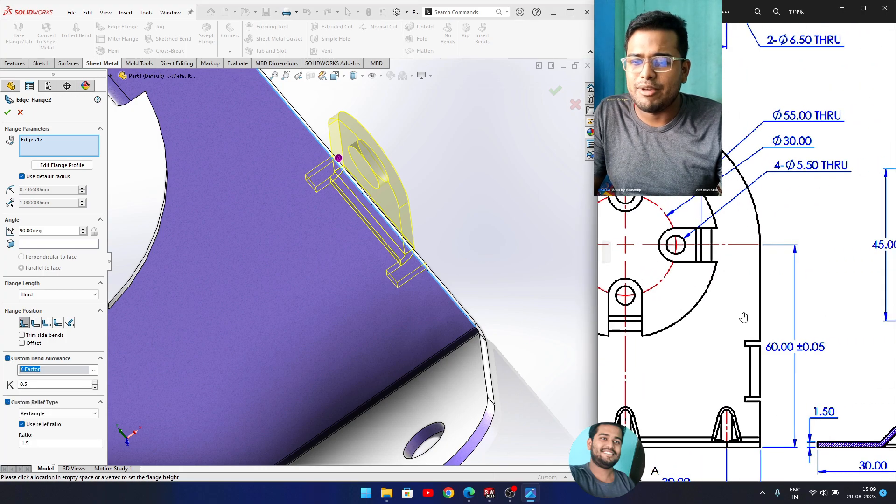
left_click_drag(779, 314, 587, 335)
left_click_drag(817, 337, 614, 365)
left_click_drag(809, 372, 724, 334)
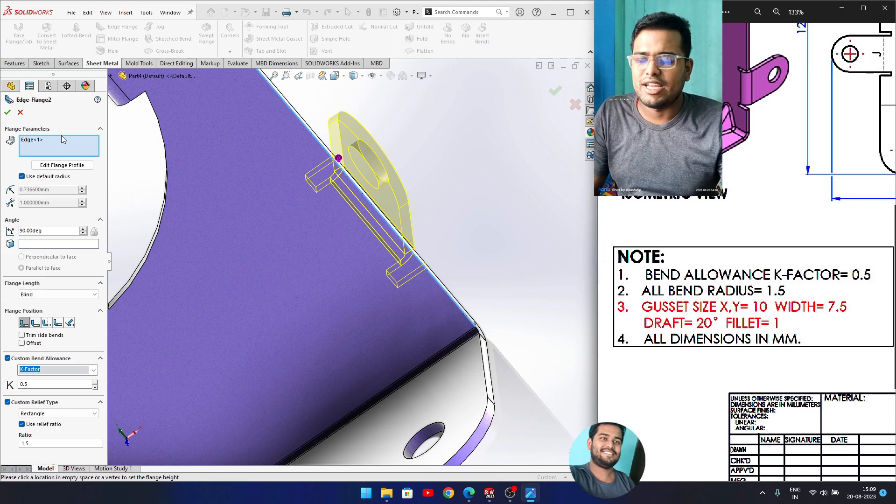
left_click(8, 113)
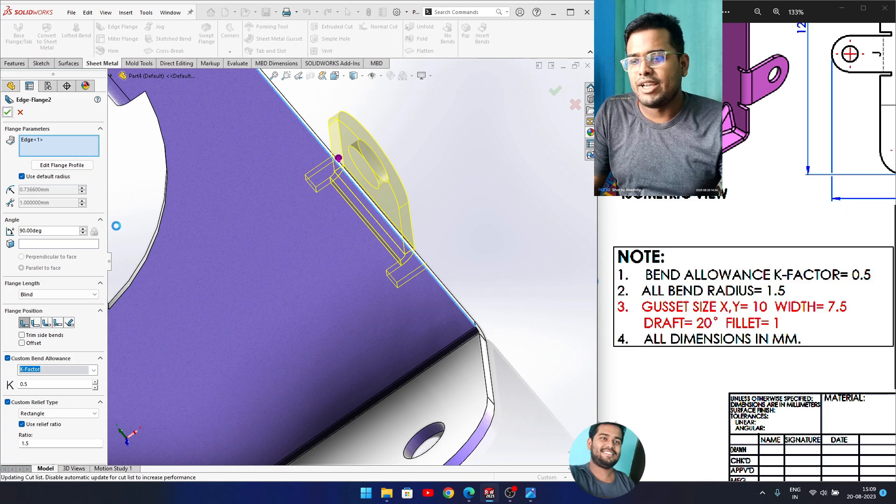
Mirror the rounded side tab's edge flange about the Right Plane to the opposite side of the bracket.
middle_click_drag(341, 290, 366, 268)
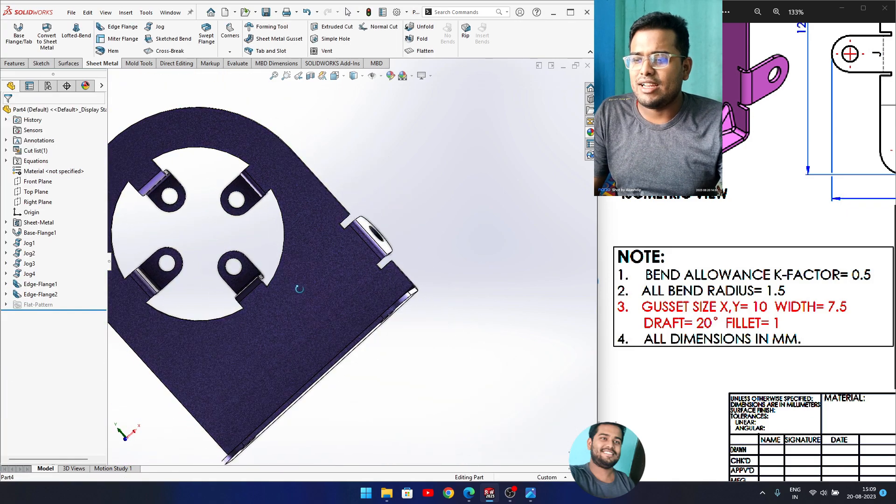
left_click(41, 295)
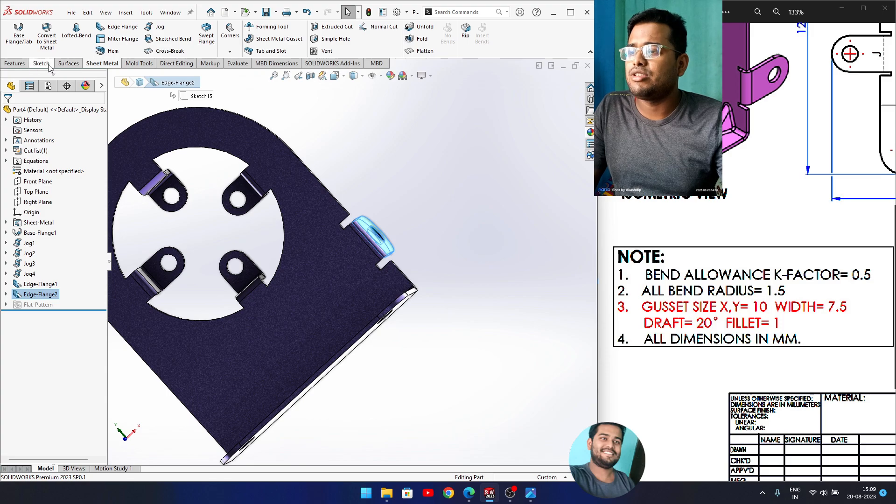
left_click(68, 63)
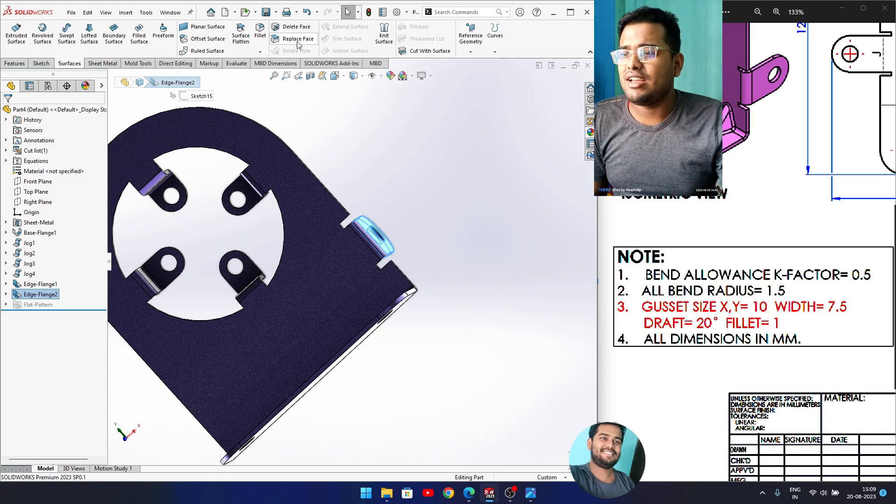
left_click(18, 63)
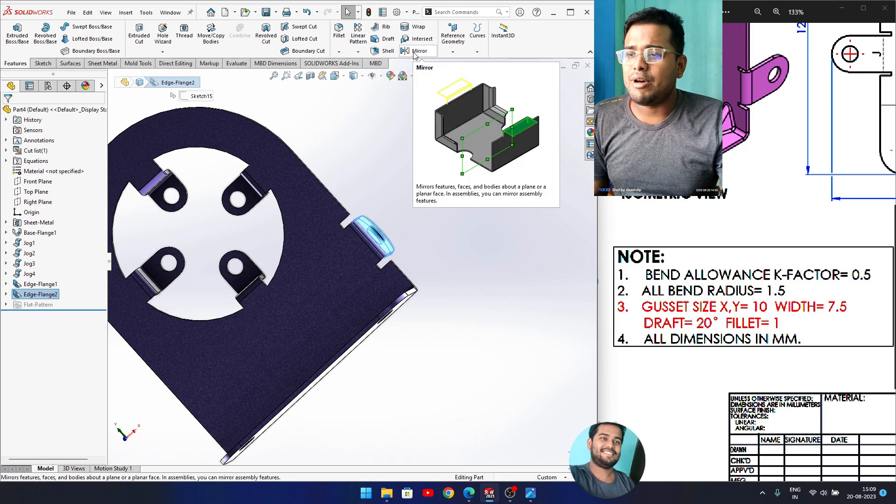
left_click(358, 52)
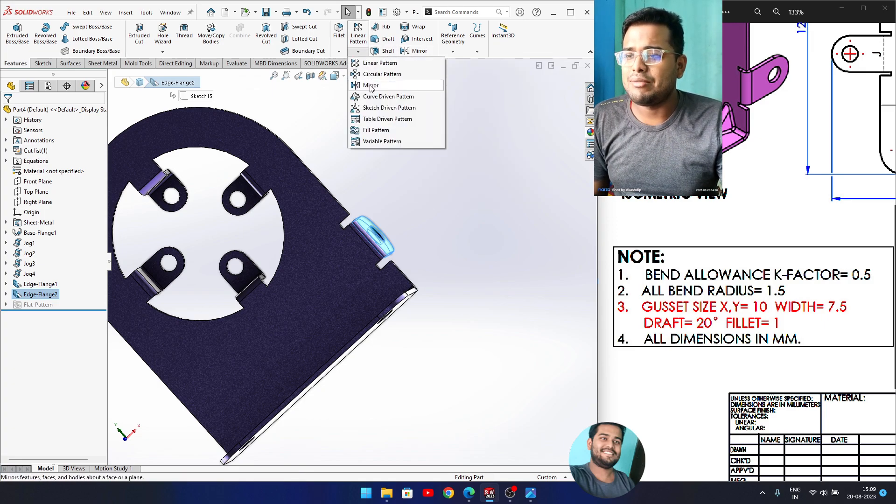
left_click(179, 64)
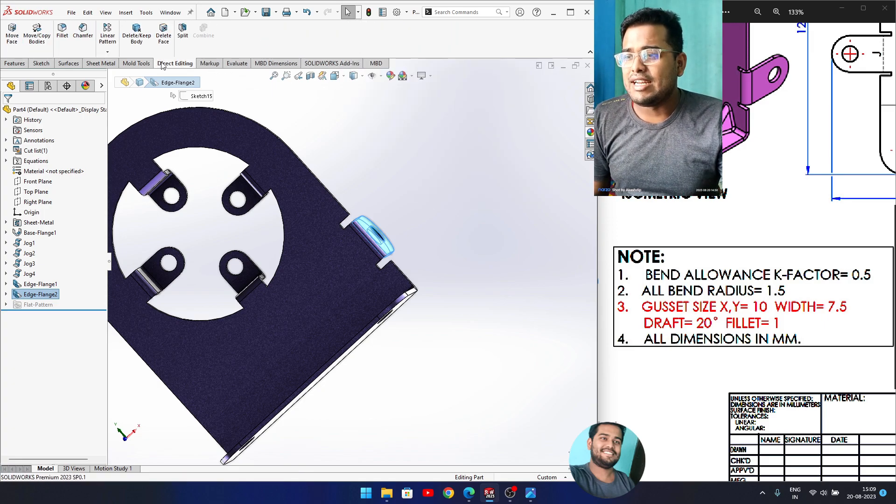
left_click(108, 52)
left_click(123, 86)
middle_click_drag(450, 312, 440, 340)
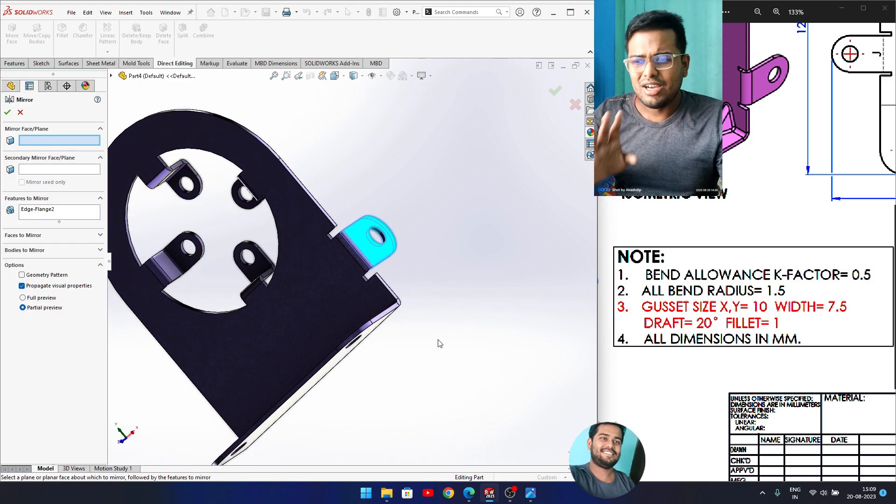
scroll(363, 350, "up", 2)
left_click(112, 76)
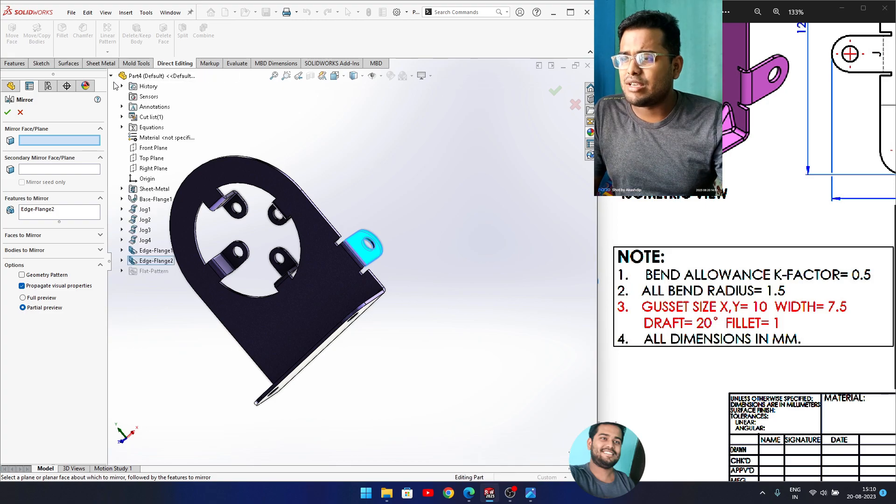
left_click(149, 168)
middle_click_drag(149, 168, 175, 218)
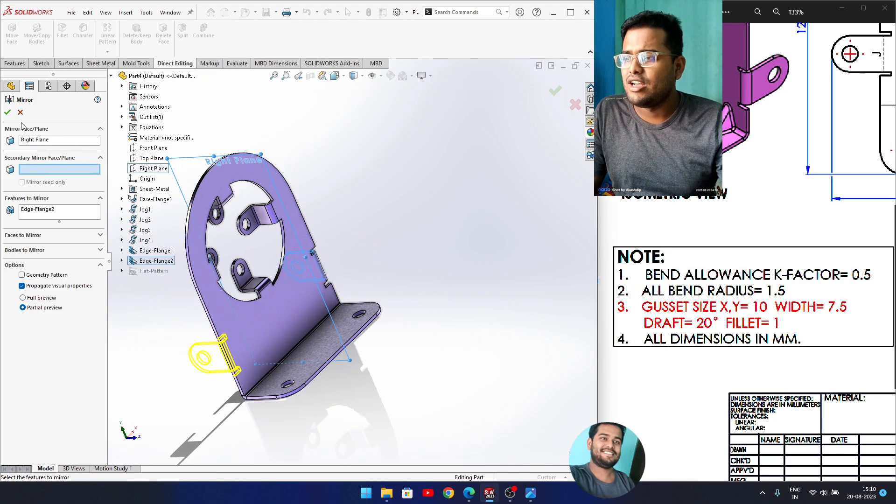
left_click(7, 113)
scroll(234, 376, "down", 4)
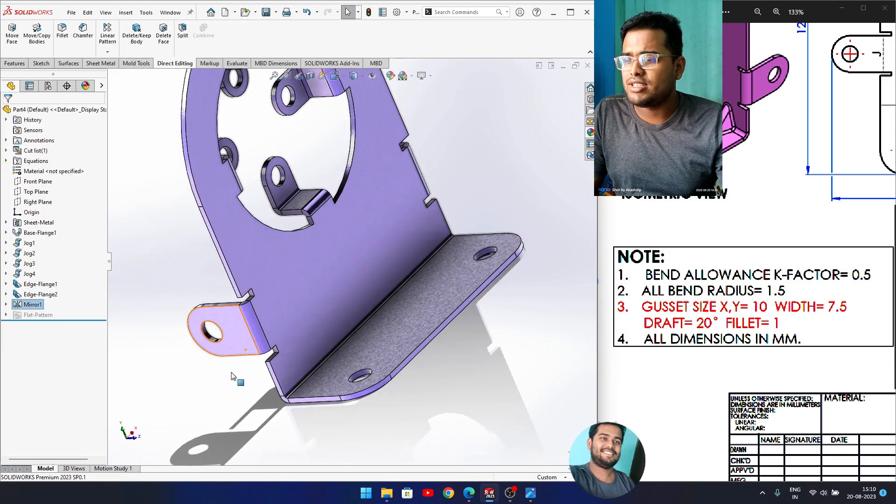
middle_click_drag(350, 298, 261, 358)
Examine the drawing's isometric view, dimensions and notes for the gusset requirements.
mouse_move(684, 359)
left_mouse_down()
mouse_move(762, 359)
mouse_move(751, 361)
left_mouse_up()
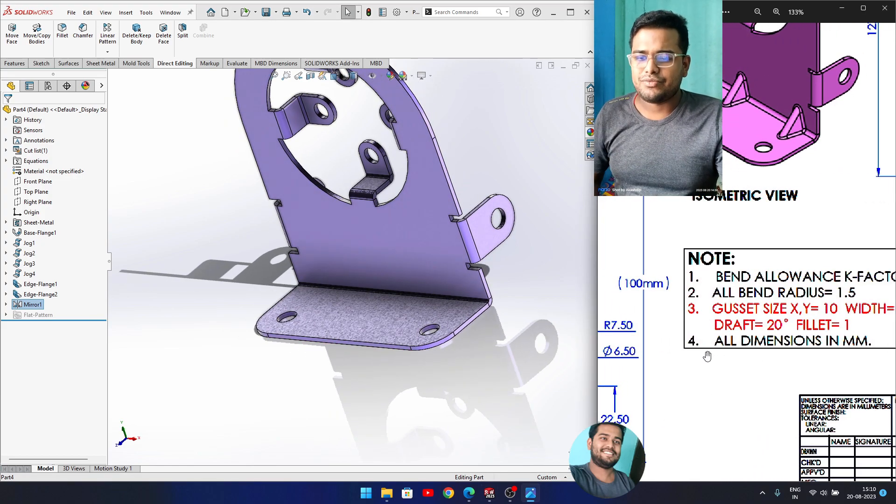
left_click_drag(802, 359, 856, 361)
left_click_drag(740, 377, 877, 376)
left_click_drag(724, 380, 881, 366)
mouse_move(700, 388)
left_mouse_down()
mouse_move(868, 375)
mouse_move(844, 380)
mouse_move(853, 380)
left_mouse_up()
left_click_drag(782, 404, 694, 401)
left_click_drag(814, 404, 655, 403)
mouse_move(830, 396)
left_mouse_down()
mouse_move(682, 391)
mouse_move(674, 424)
left_mouse_up()
left_click_drag(805, 338, 796, 343)
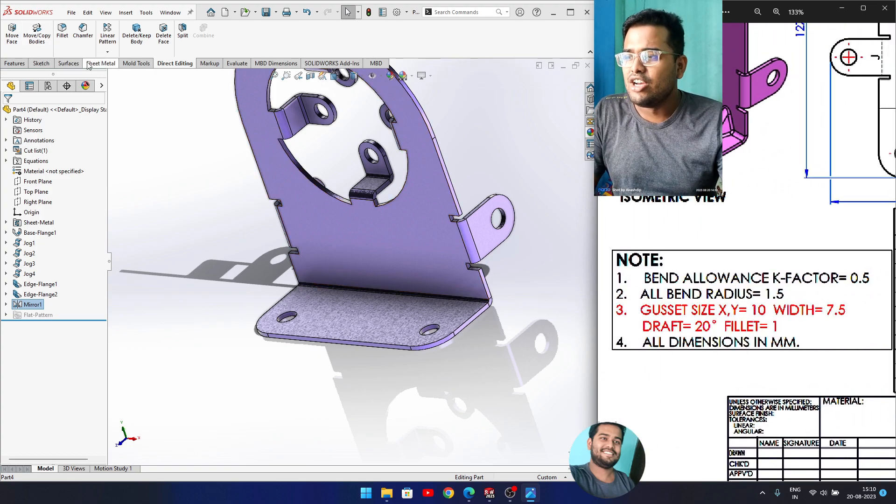
Start a sheet metal gusset between the vertical plate and the bottom flange.
left_click(101, 64)
left_click(277, 39)
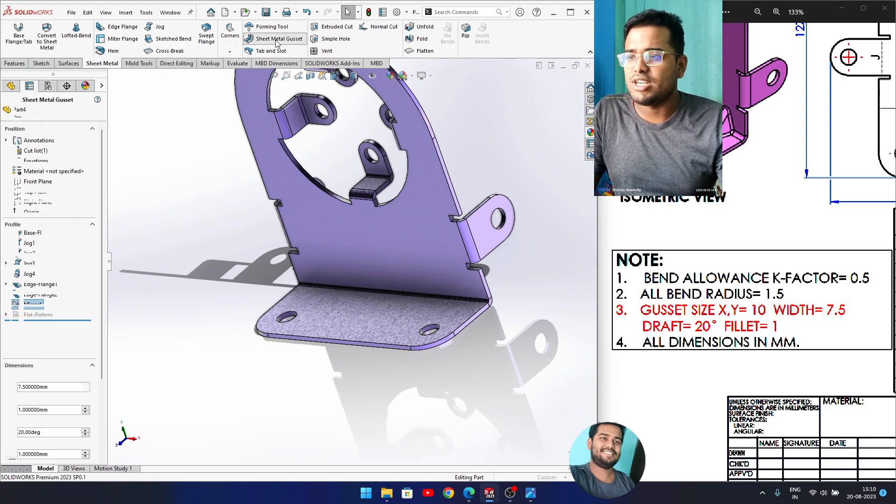
left_click(380, 251)
left_click(379, 304)
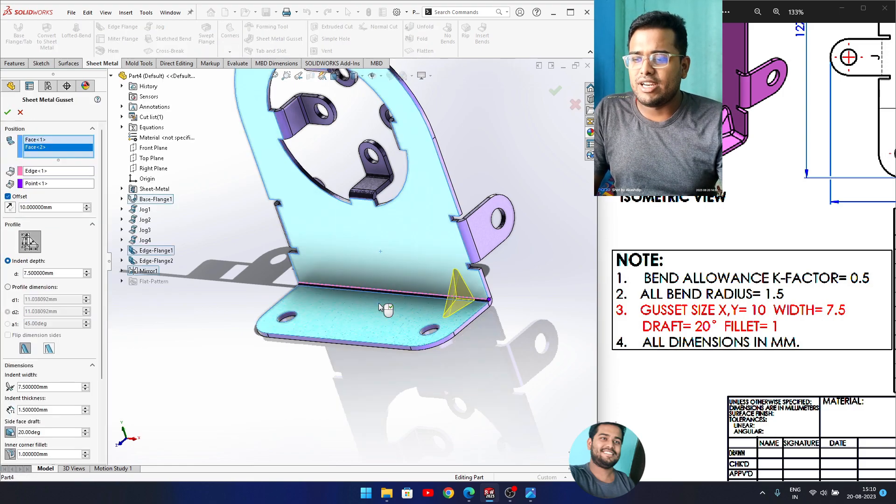
scroll(470, 330, "down", 5)
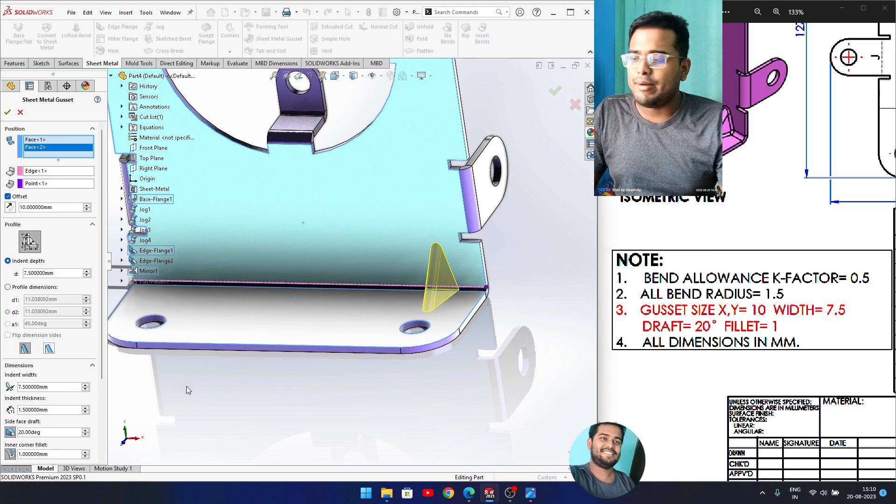
Try the gusset without side face draft, restore the draft, and set its indent thickness to 1 mm.
left_click_drag(51, 387, 17, 388)
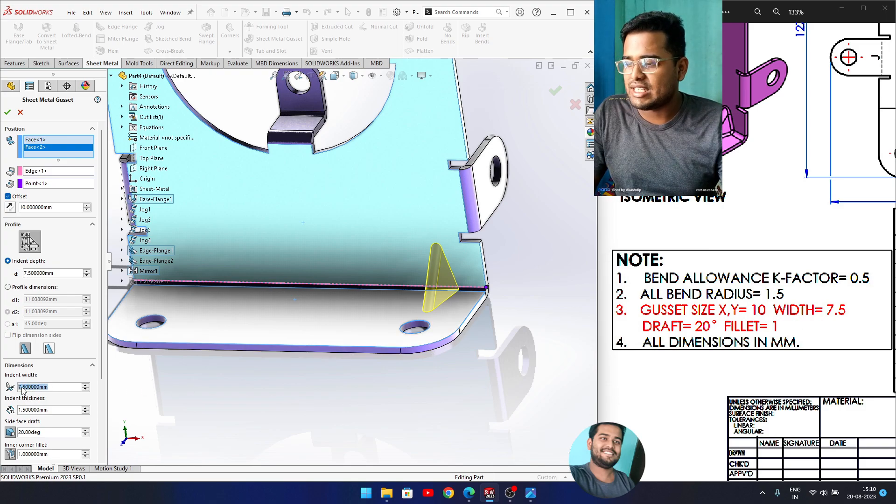
left_click(21, 388)
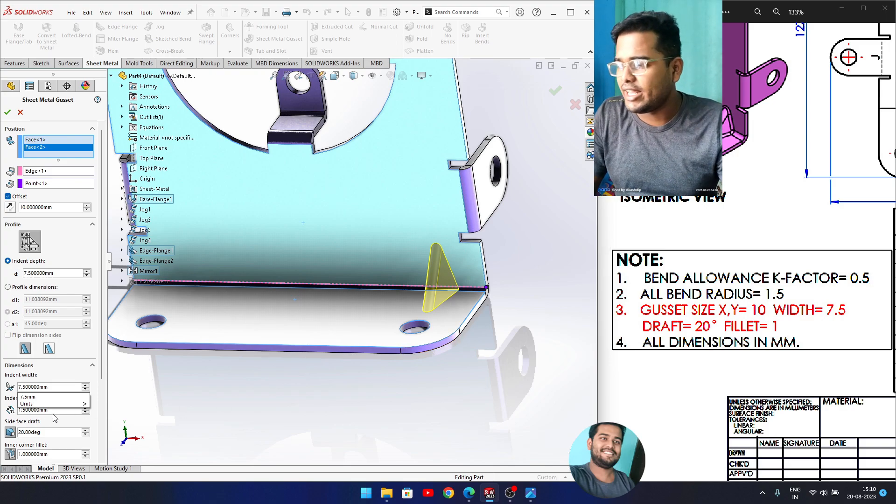
left_click(32, 434)
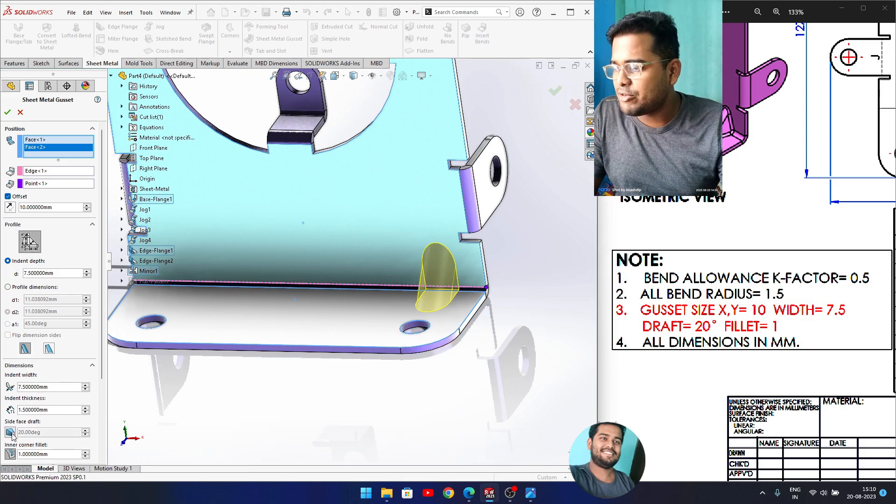
left_click(10, 433)
left_click(10, 432)
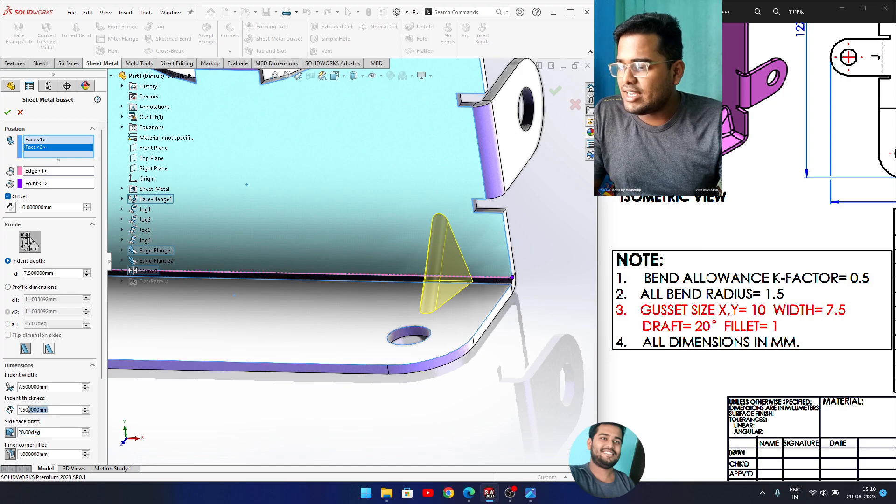
type("1")
key("Return")
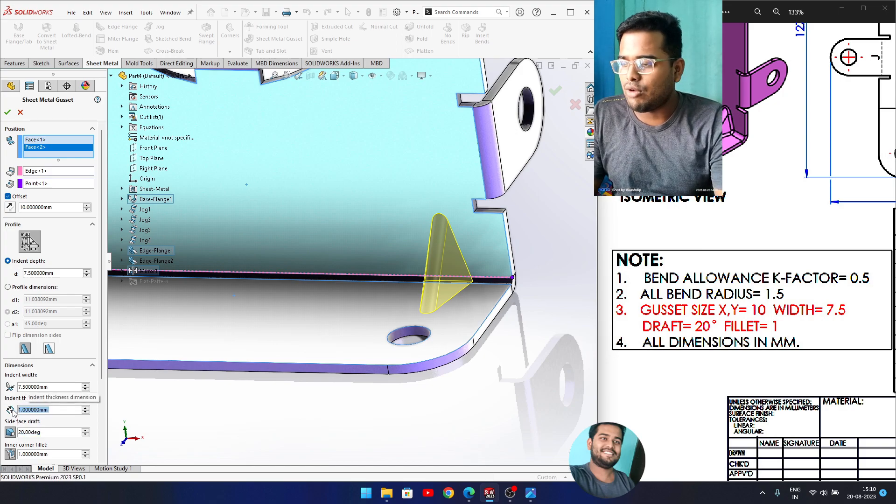
Check the gusset's corner fillets against the drawing notes, keep both enabled, and accept the gusset with full preview.
mouse_move(556, 397)
middle_mouse_down()
mouse_move(584, 393)
mouse_move(575, 400)
middle_mouse_up()
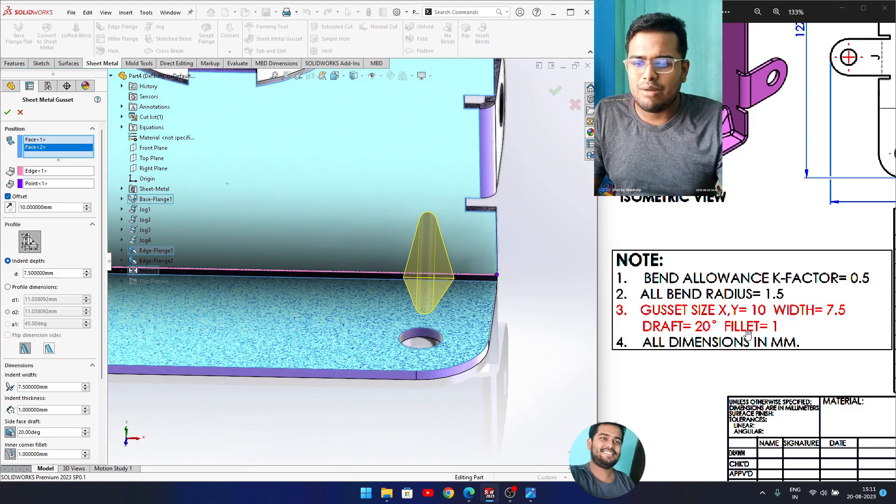
scroll(102, 441, "down", 3)
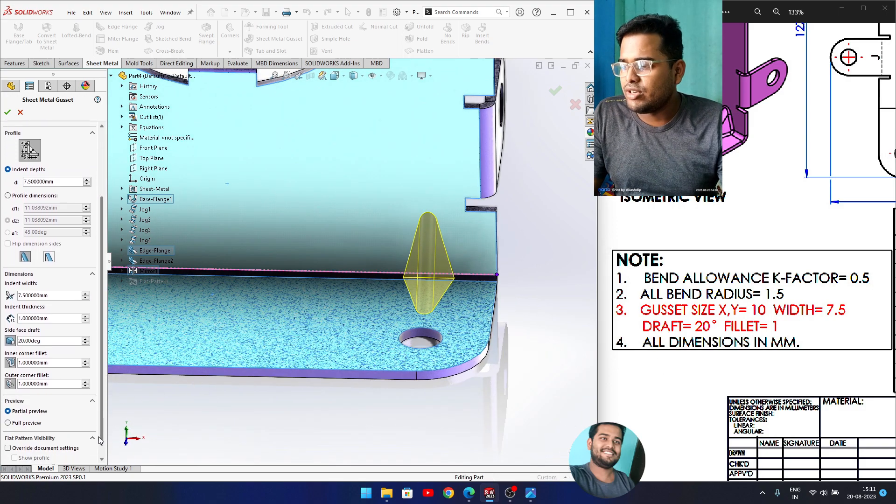
left_click(11, 363)
left_click(11, 384)
left_click(15, 384)
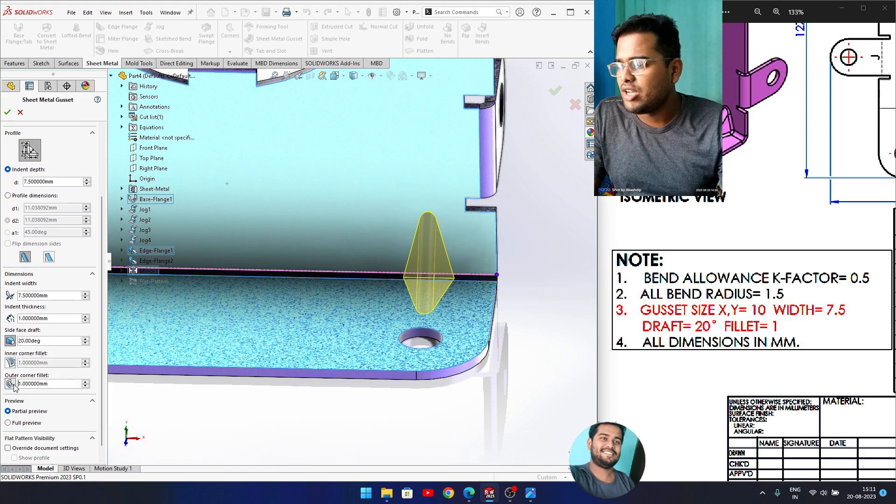
left_click(11, 363)
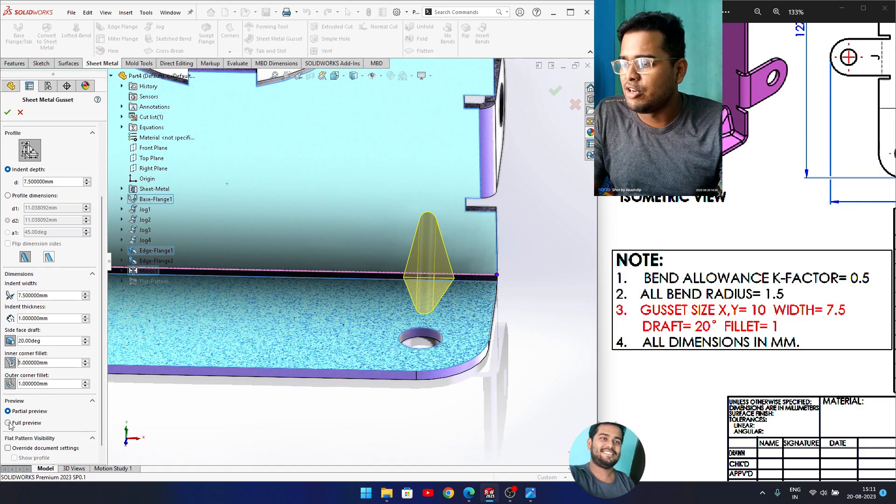
middle_click_drag(457, 287, 420, 280)
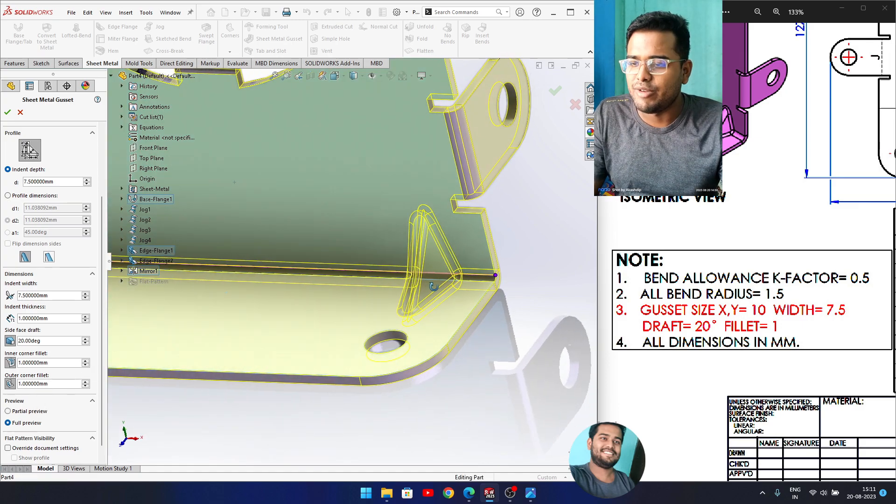
left_click(8, 112)
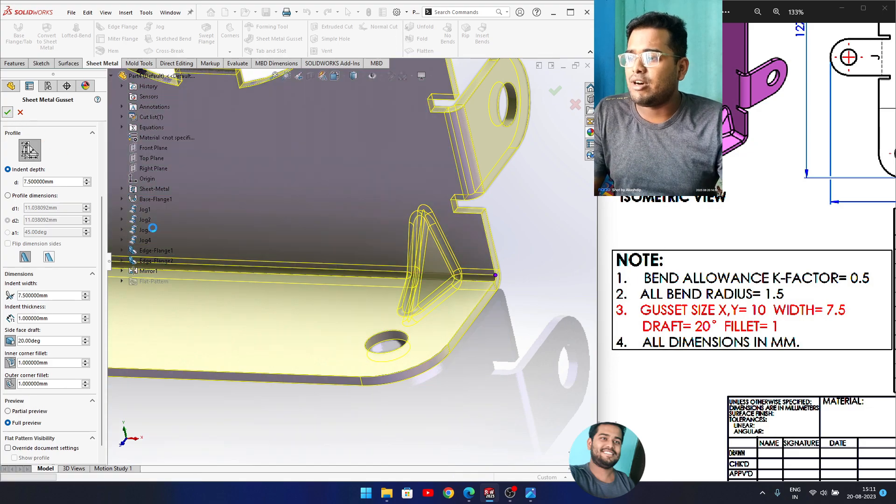
middle_click_drag(390, 284, 786, 300)
key("f")
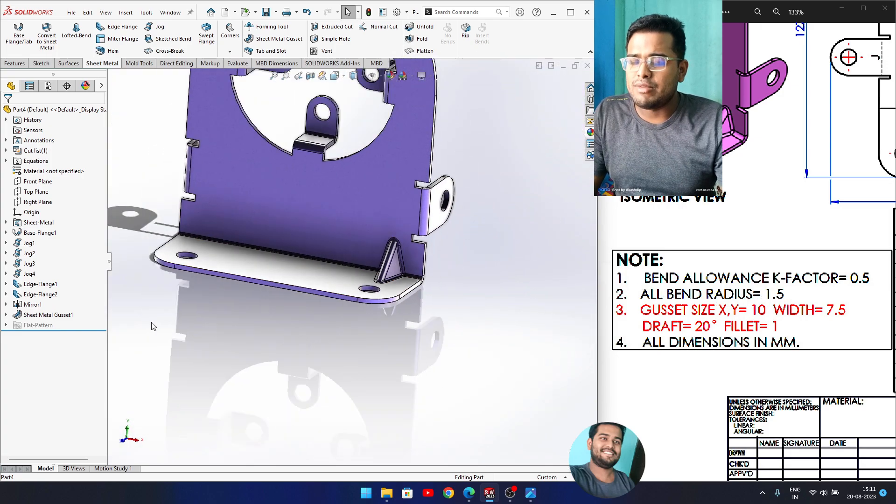
Start a linear pattern of the gusset along the bottom flange's long outer edge.
left_click(47, 315)
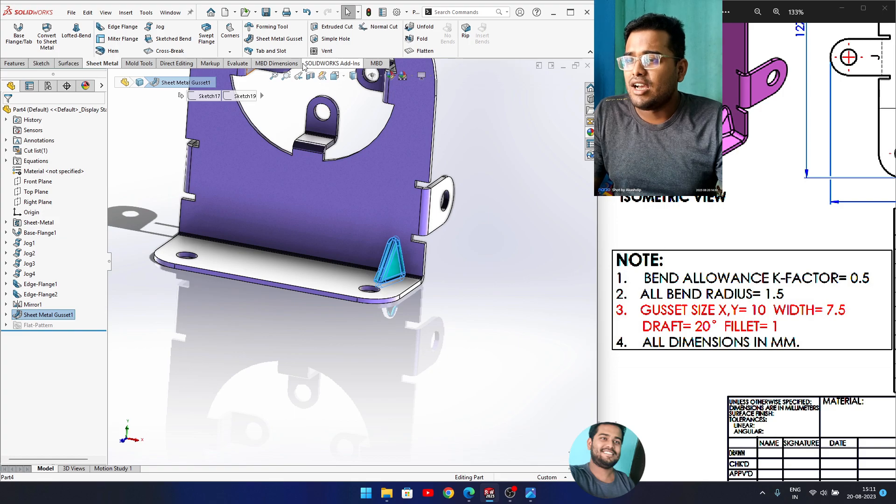
left_click(176, 64)
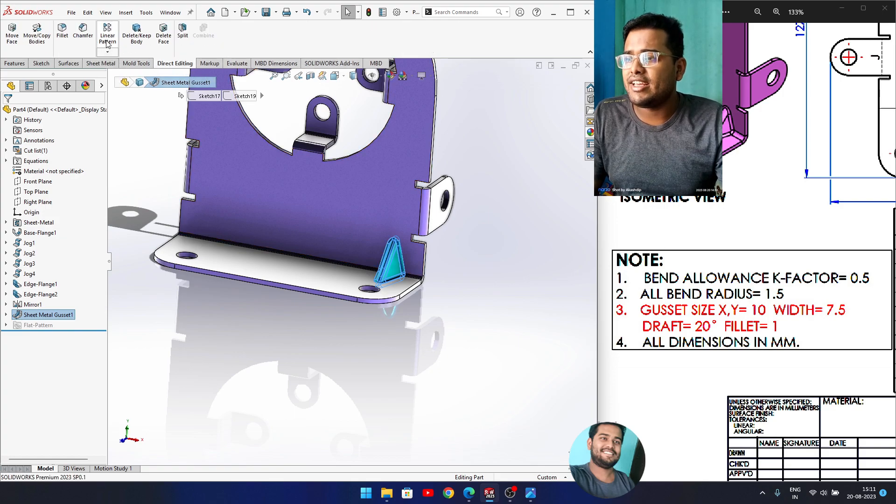
left_click(103, 41)
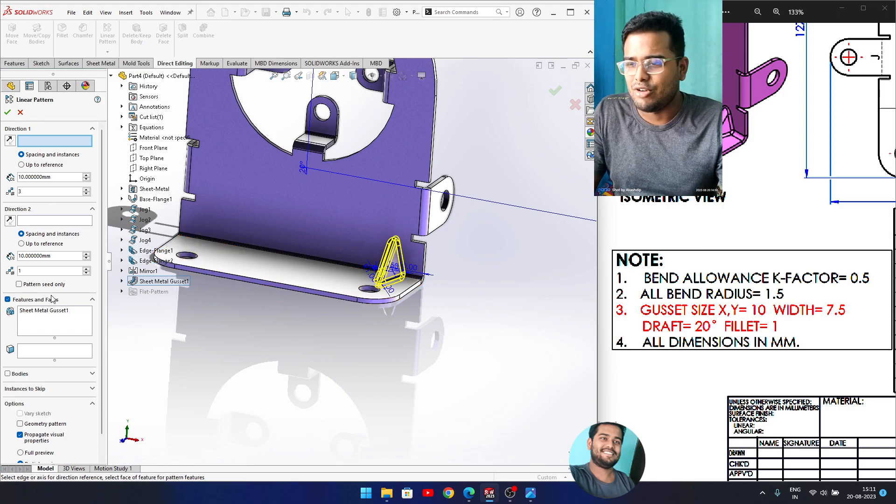
left_click(276, 283)
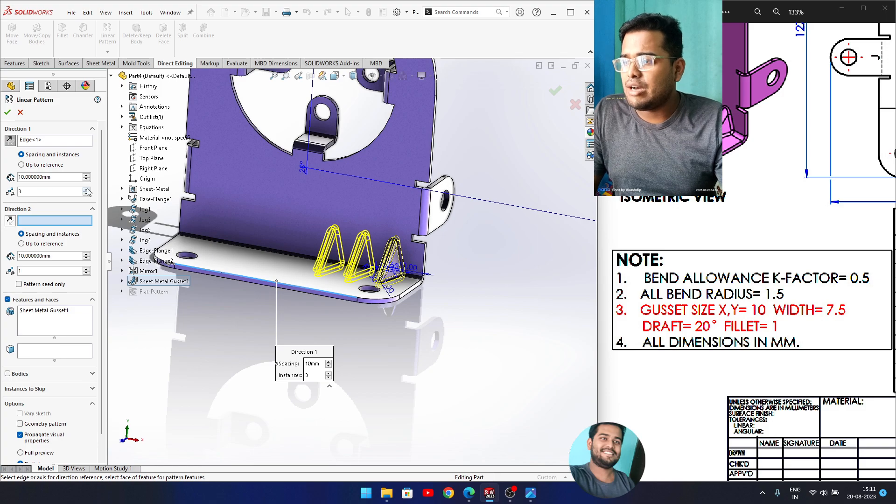
Check the gusset spacing on the drawing's front view, set the linear pattern's spacing to 30 mm for three instances, and accept it.
scroll(769, 317, "left", 5)
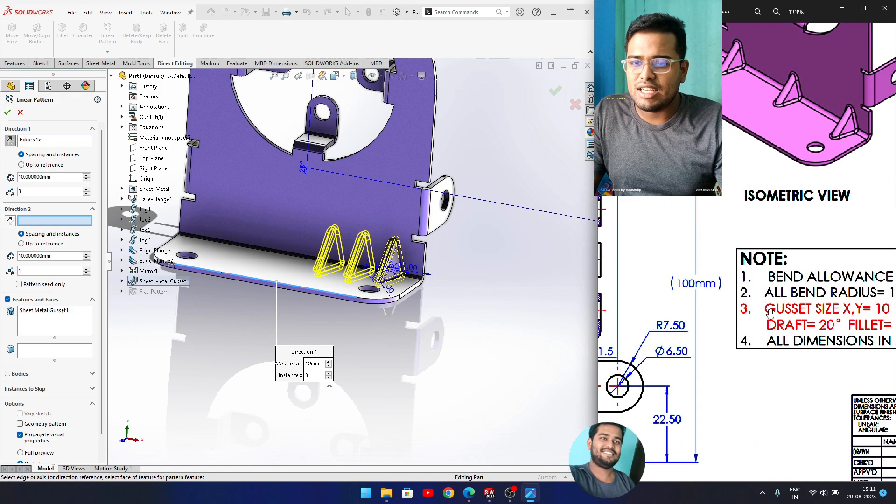
scroll(796, 355, "left", 10)
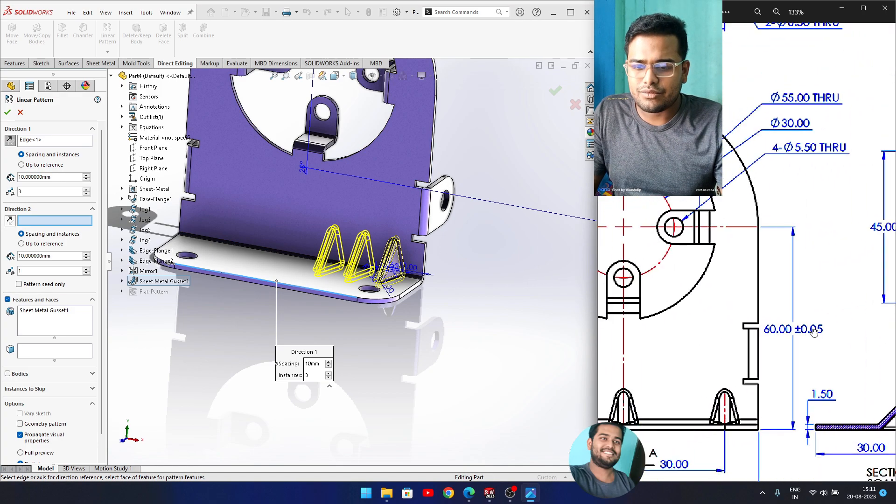
left_click_drag(852, 245, 872, 246)
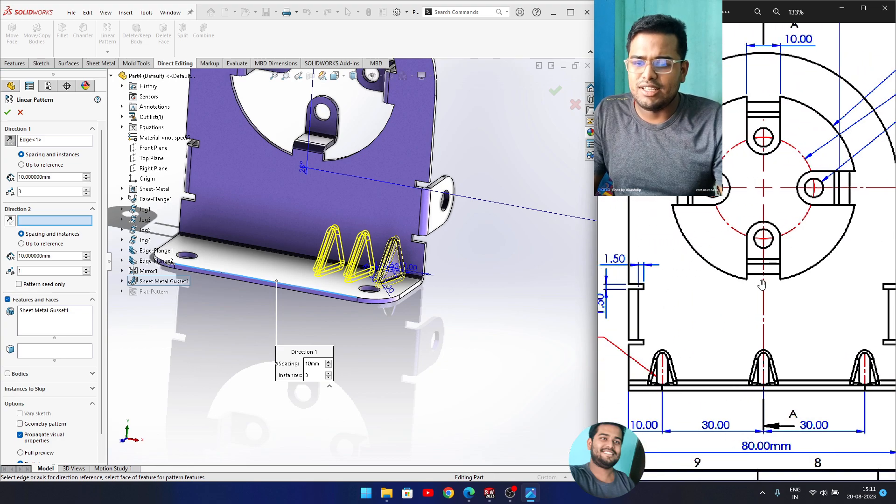
left_click_drag(758, 281, 736, 280)
left_click(45, 177)
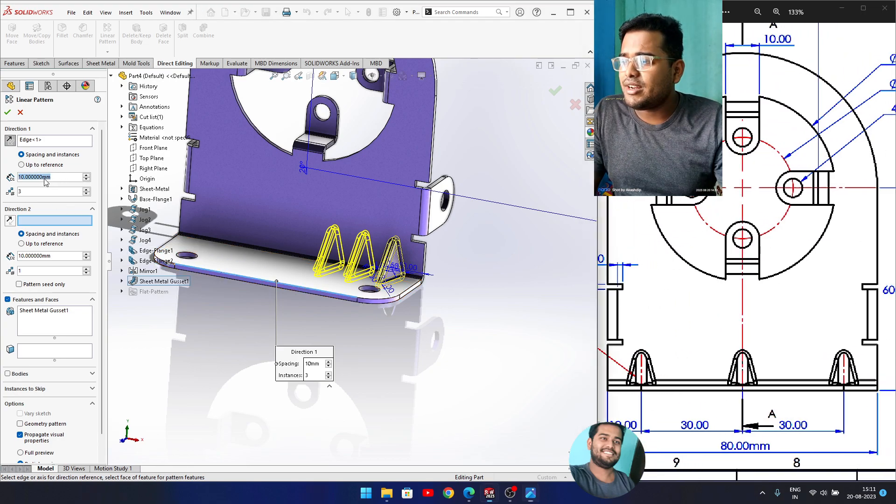
type("30")
key("Return")
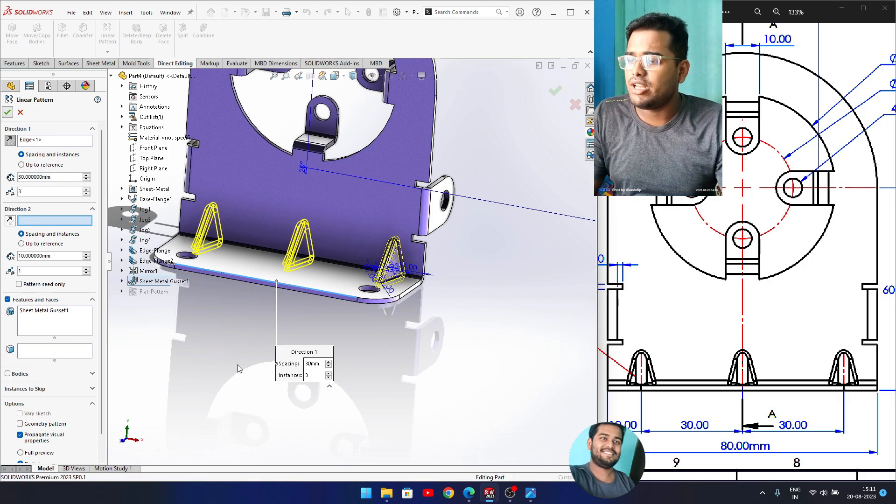
key("Return")
Inspect the patterned gussets and the tabs in the circular opening from several angles against the drawing.
middle_click_drag(230, 339, 590, 421)
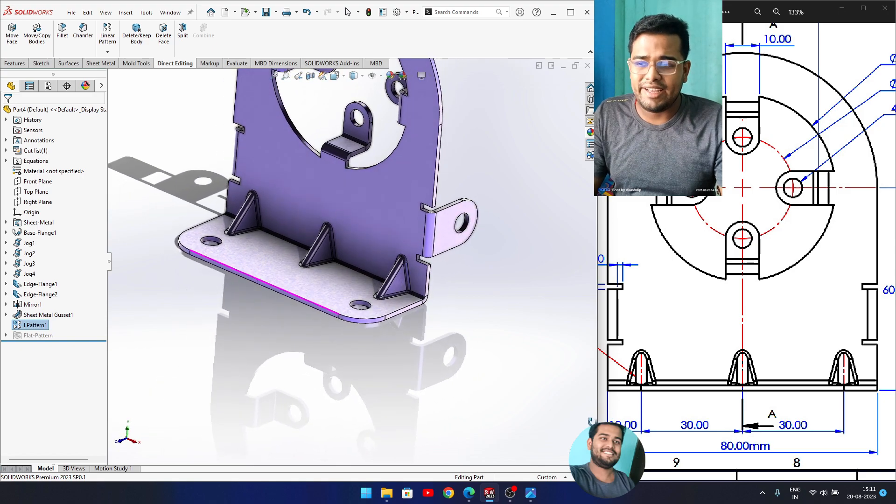
mouse_move(409, 331)
middle_mouse_down()
mouse_move(463, 326)
mouse_move(418, 249)
mouse_move(462, 233)
mouse_move(486, 252)
middle_mouse_up()
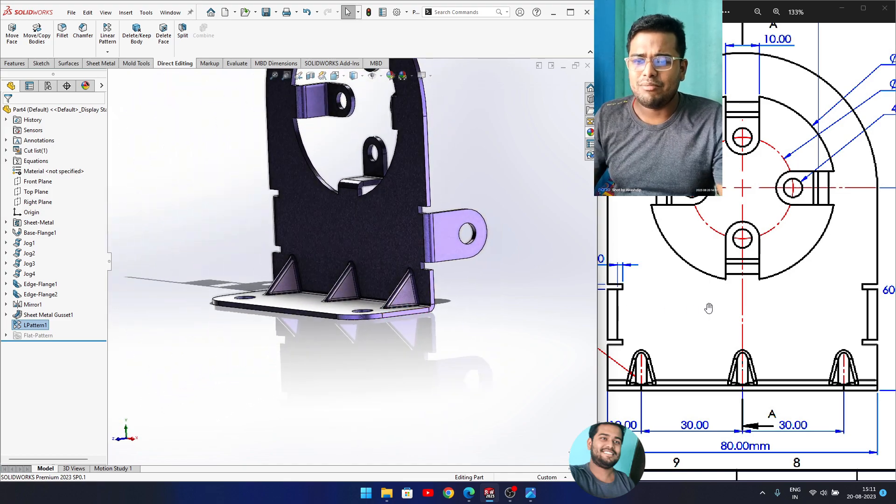
scroll(712, 307, "down", 5)
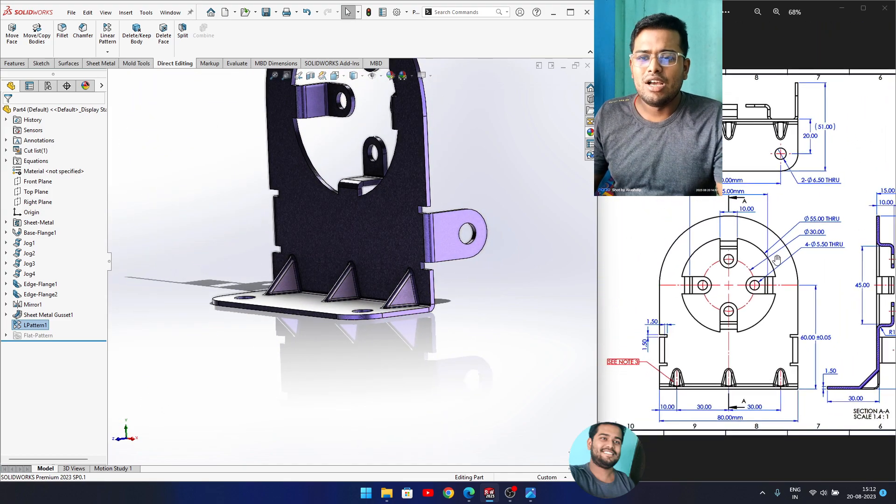
middle_click_drag(408, 294, 477, 355)
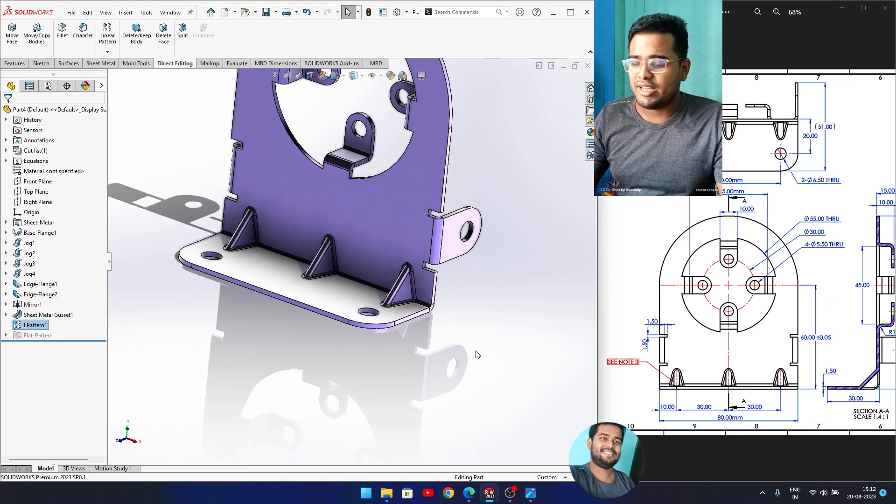
key("space")
left_click(576, 388)
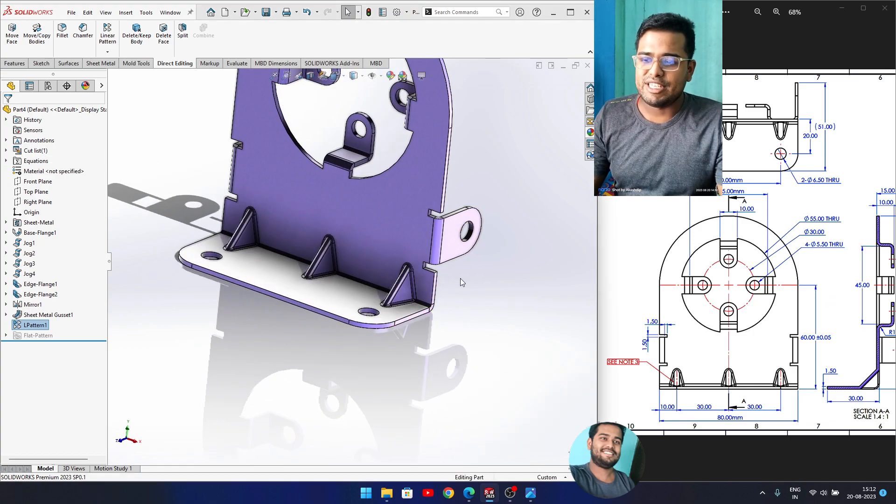
middle_click_drag(401, 276, 410, 255)
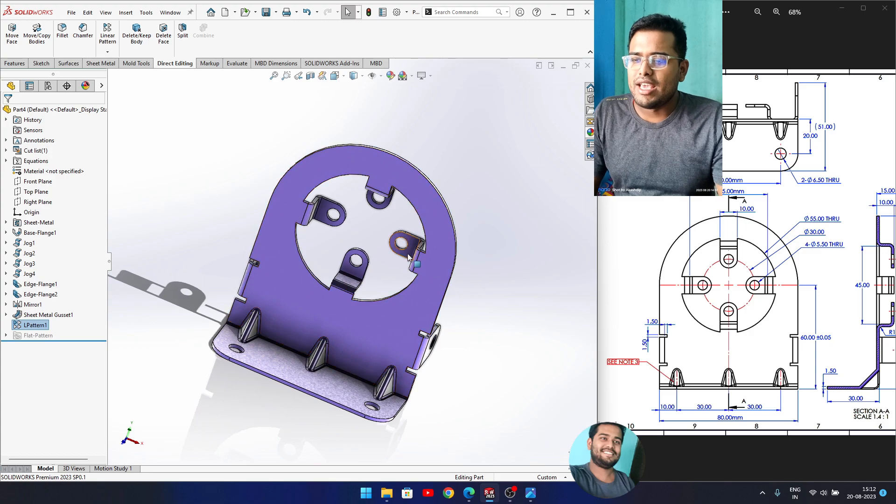
Edit the Jog2 tab in the circular opening, turn off its fixed projected length, and accept the change.
left_click(325, 215)
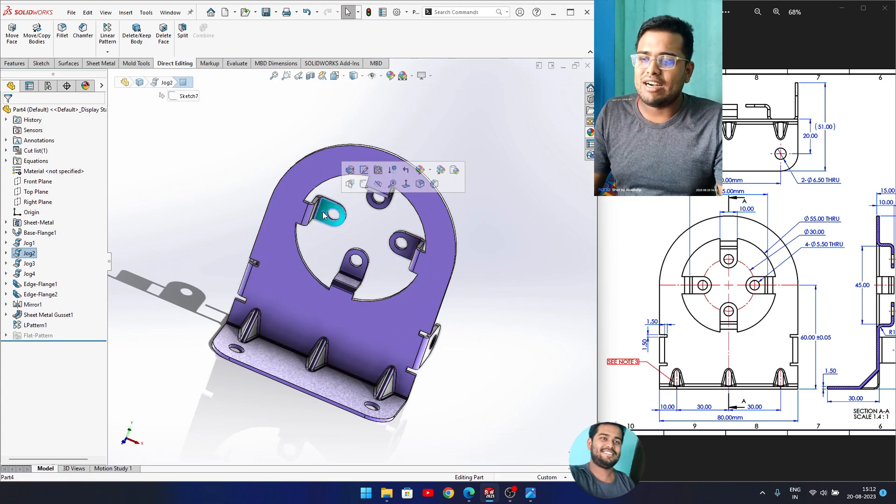
left_click(30, 256)
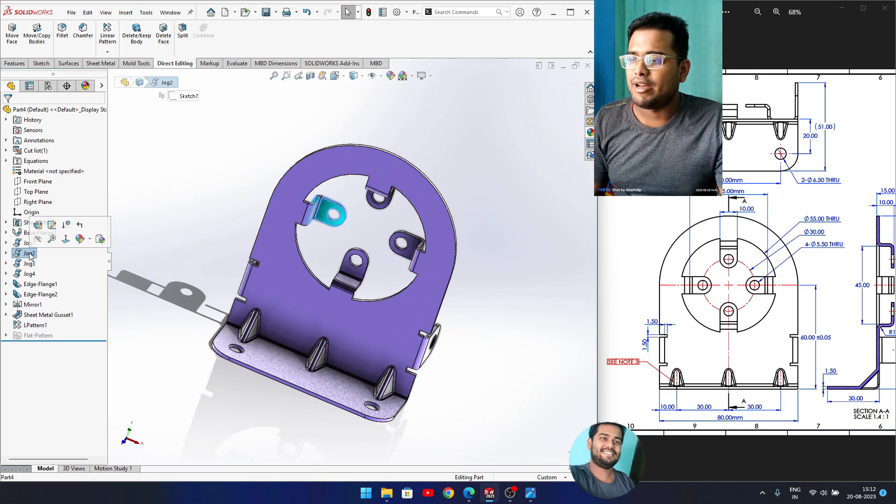
left_click(40, 228)
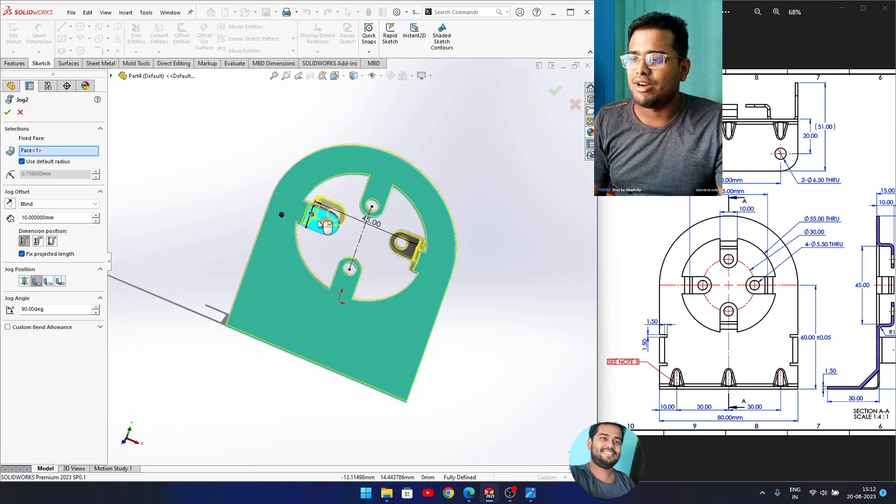
scroll(322, 220, "down", 6)
middle_click_drag(345, 277, 313, 293)
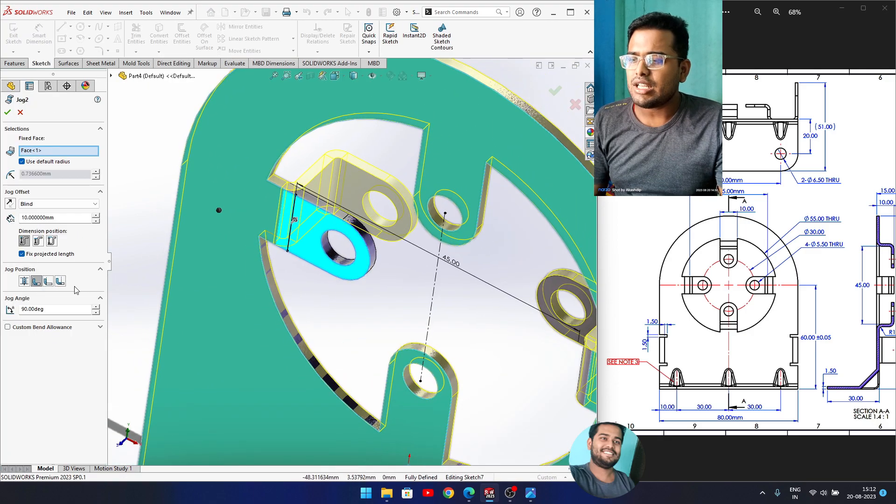
left_click(22, 253)
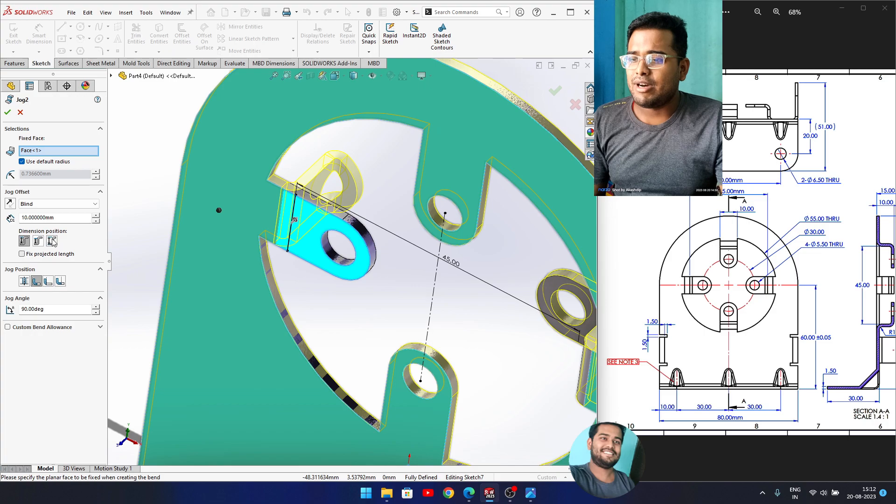
middle_click_drag(368, 224, 386, 180)
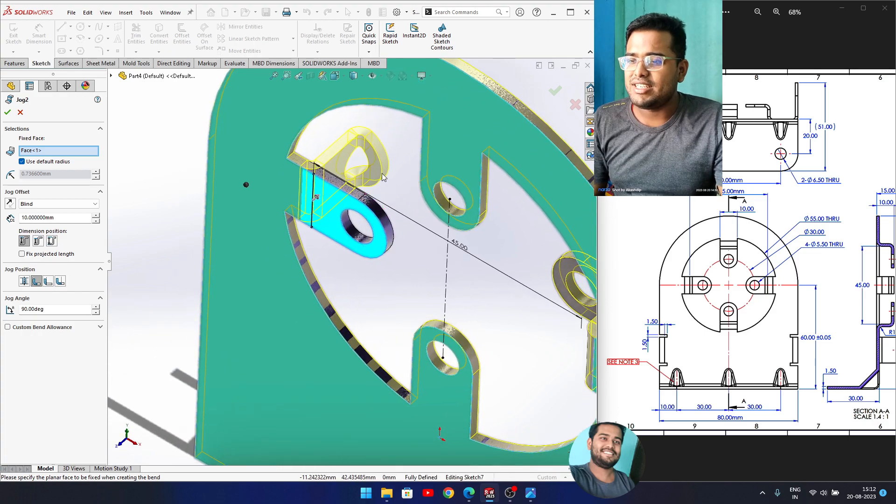
scroll(381, 180, "down", 3)
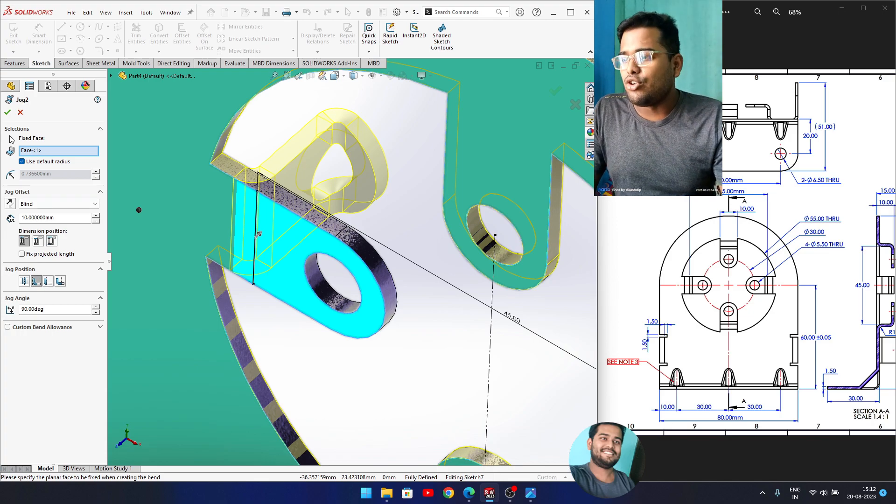
left_click(6, 112)
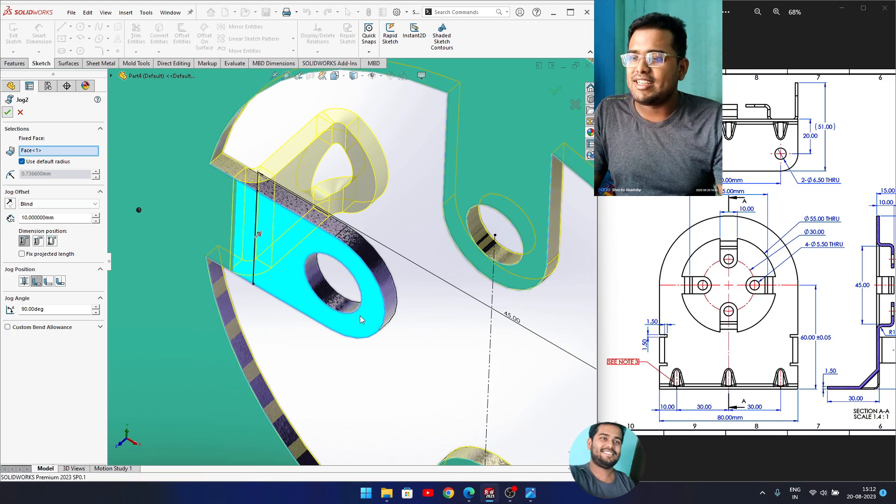
scroll(385, 277, "up", 5)
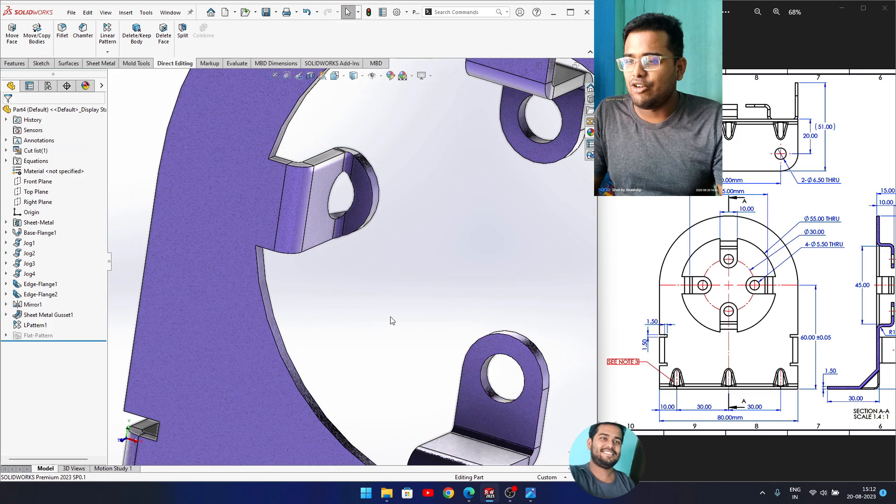
Try turning off the fixed projected length for Jog4 in the circular opening, and undo the change.
left_click(30, 275)
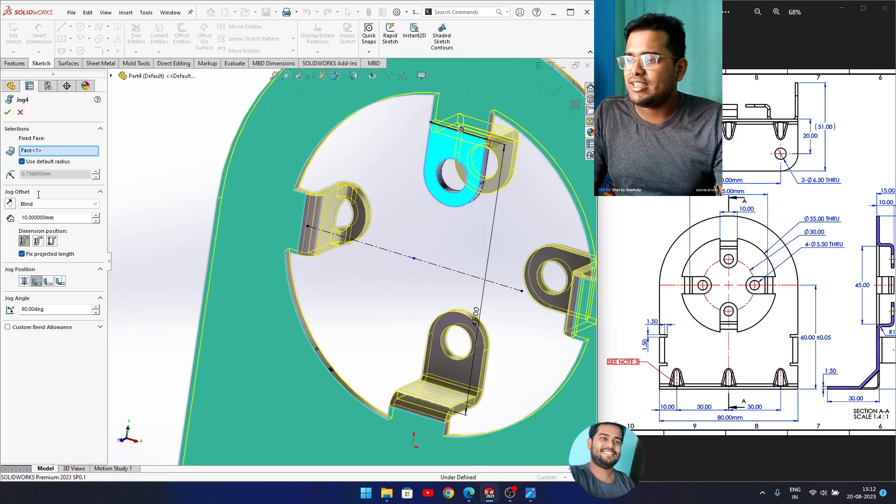
left_click(21, 254)
left_click(7, 113)
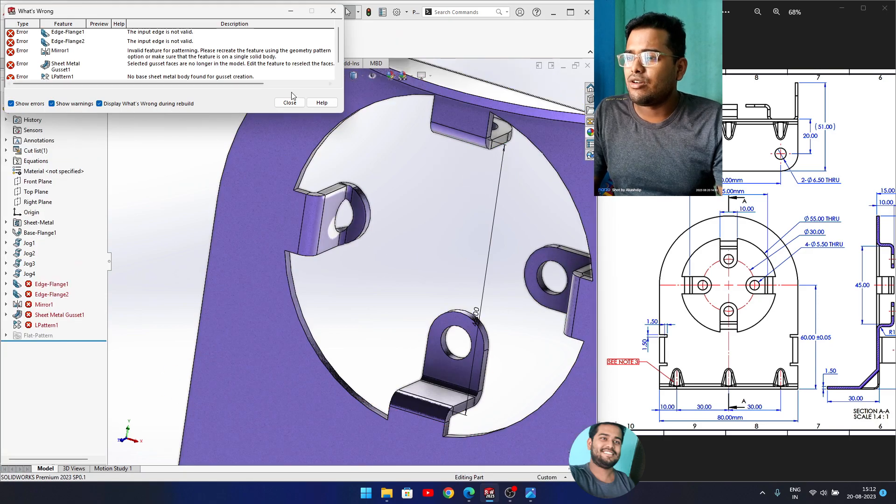
left_click(301, 107)
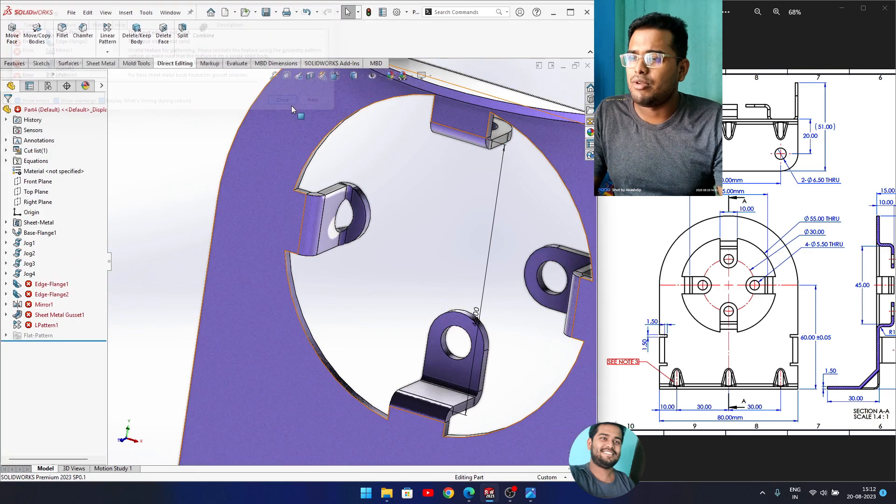
mouse_move(48, 285)
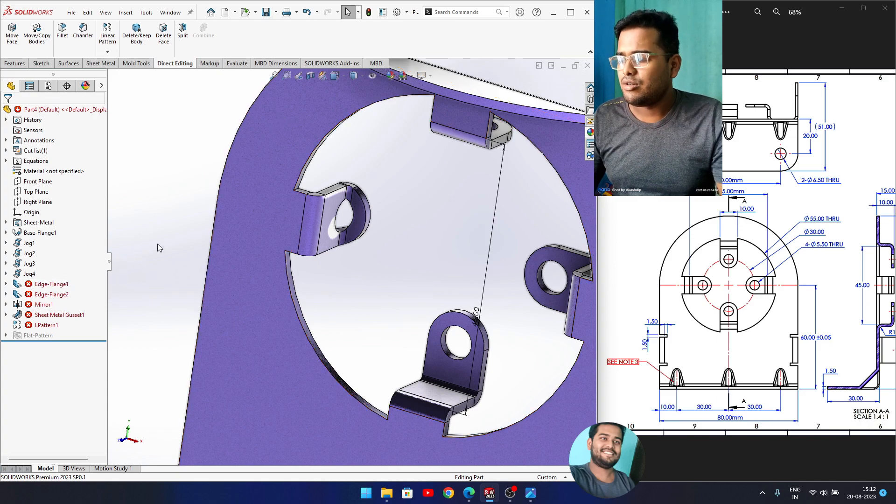
key("ctrl+z")
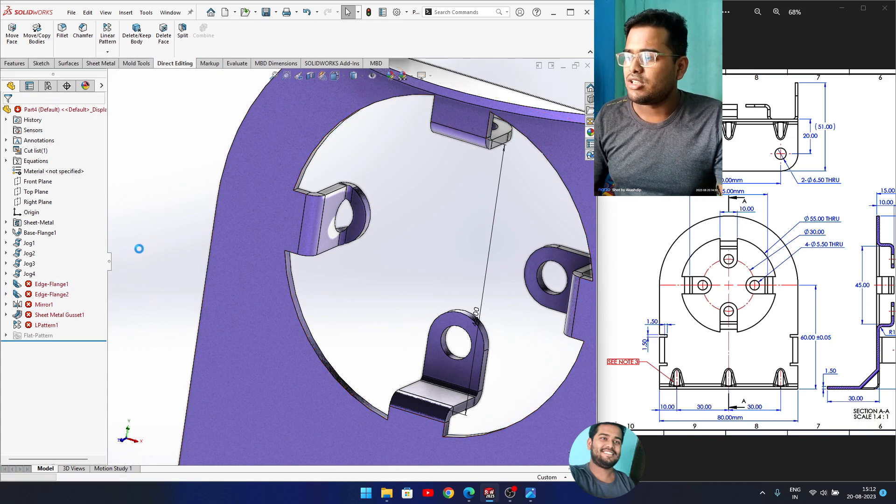
left_click(30, 263)
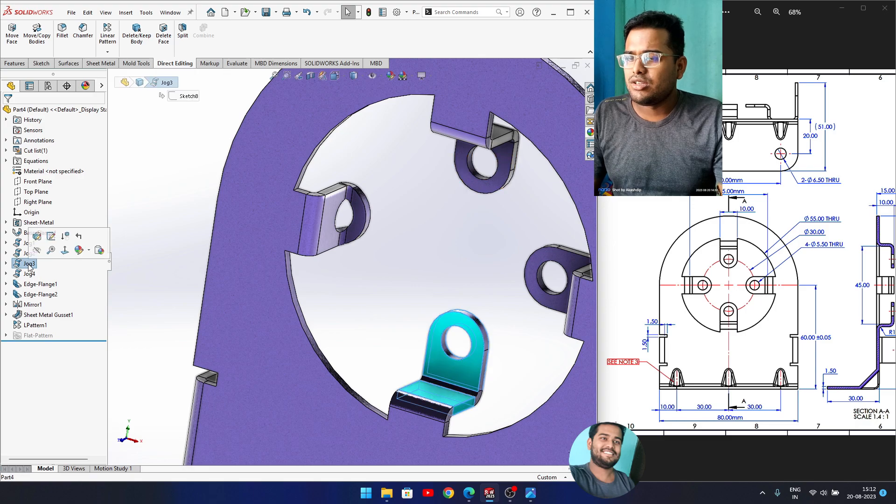
left_click(149, 276)
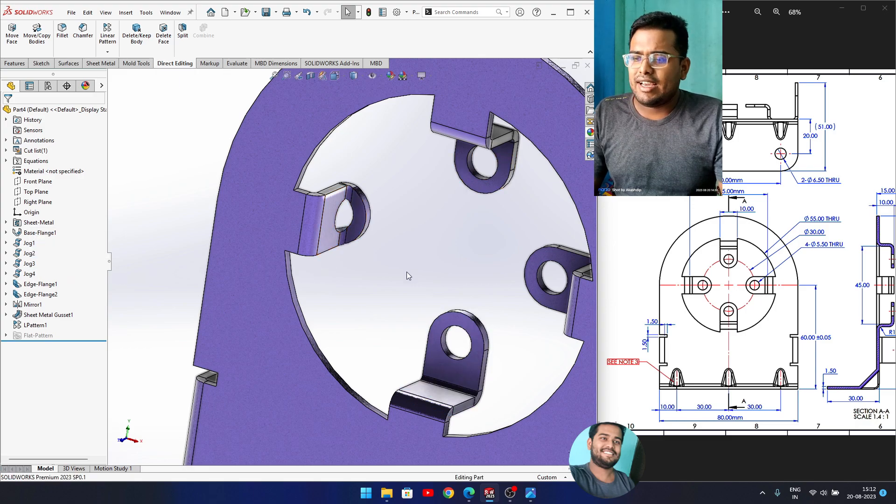
Flatten the whole sheet-metal bracket to examine its flat pattern.
scroll(408, 276, "up", 3)
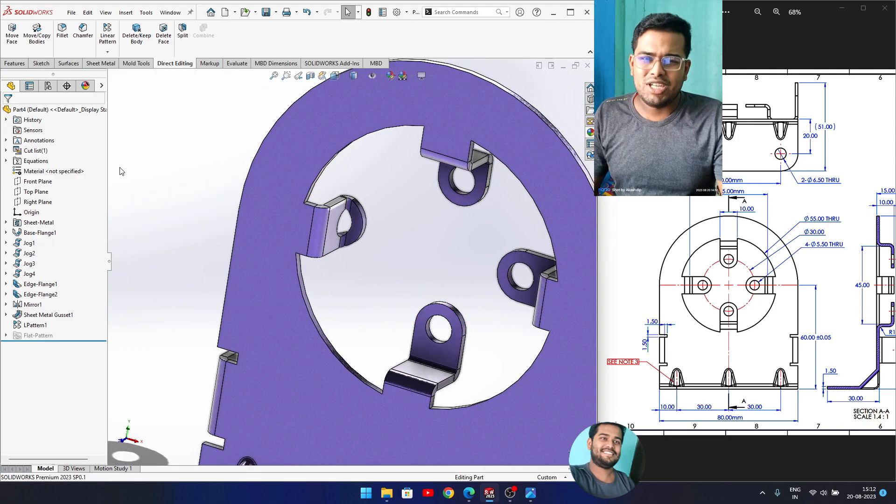
left_click(105, 65)
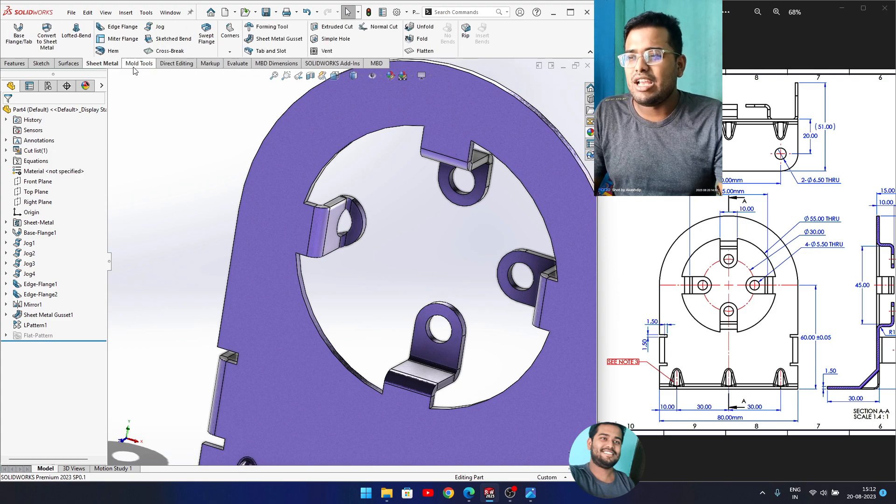
scroll(424, 228, "up", 5)
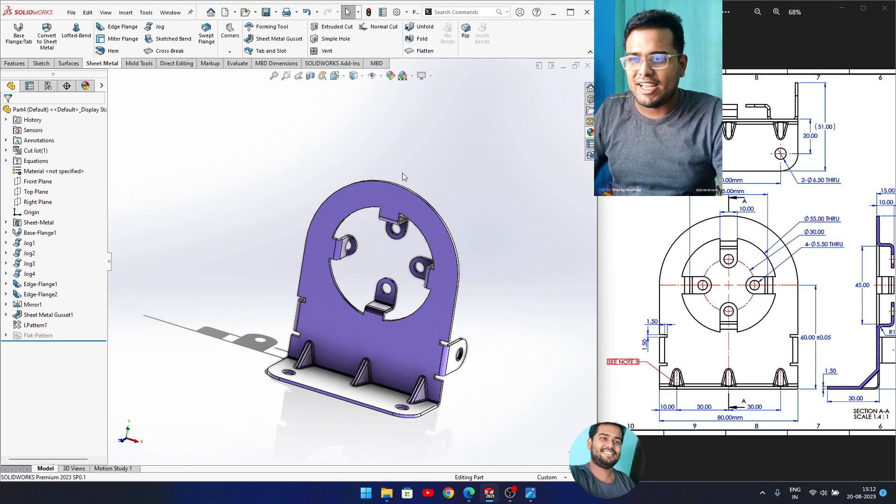
left_click(425, 51)
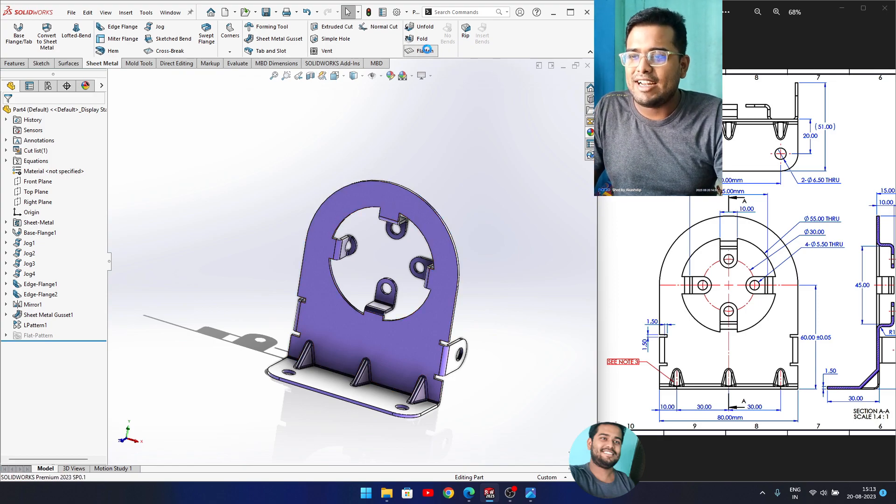
middle_click_drag(379, 363, 398, 352)
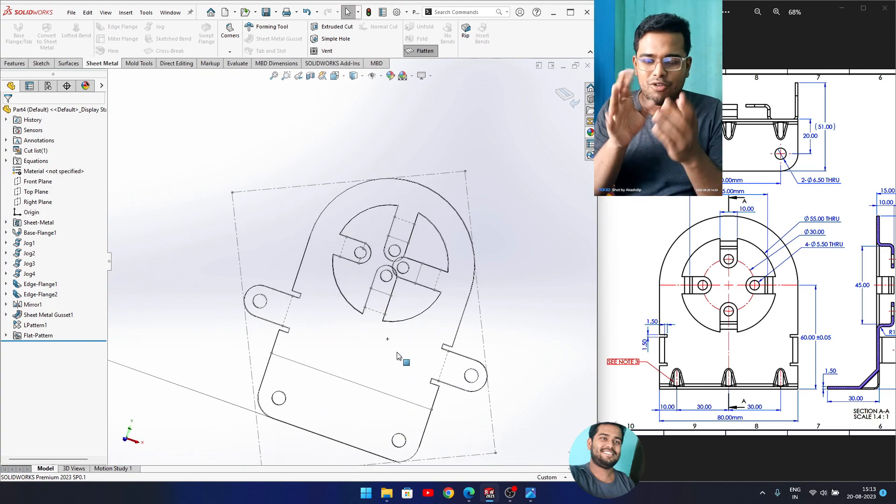
Compare the central tabs' flat layout with the drawing's flat pattern and return the bracket to its folded state.
left_click_drag(733, 329, 567, 400)
mouse_move(753, 283)
left_mouse_down()
mouse_move(680, 343)
mouse_move(668, 276)
left_mouse_up()
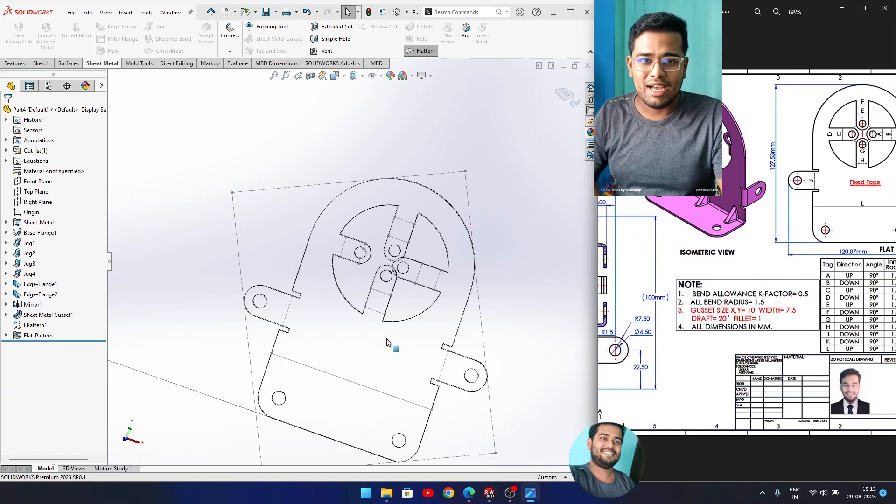
scroll(369, 280, "down", 5)
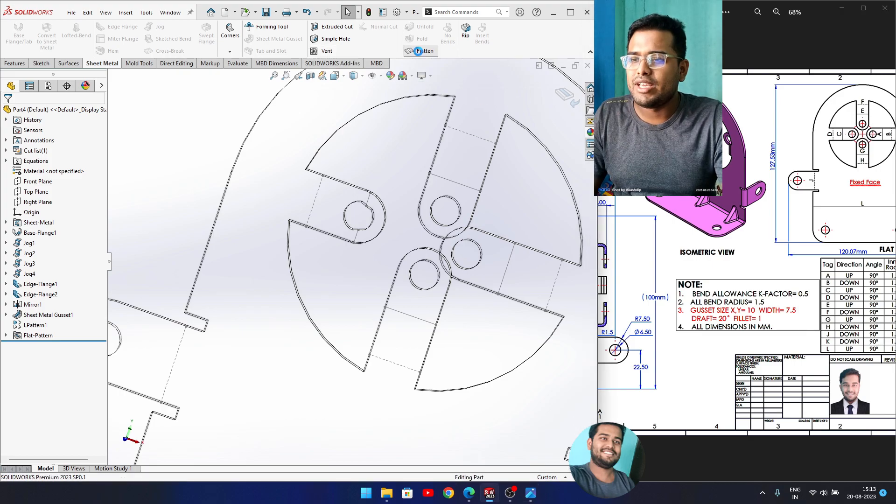
left_click(422, 51)
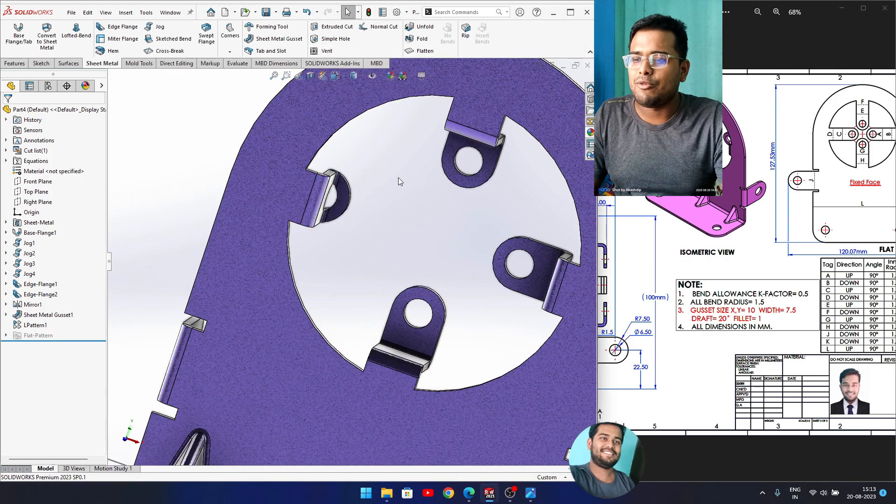
Try turning off the fixed projected length for the Jog1 tab in the circular opening, and undo the change.
left_click(29, 252)
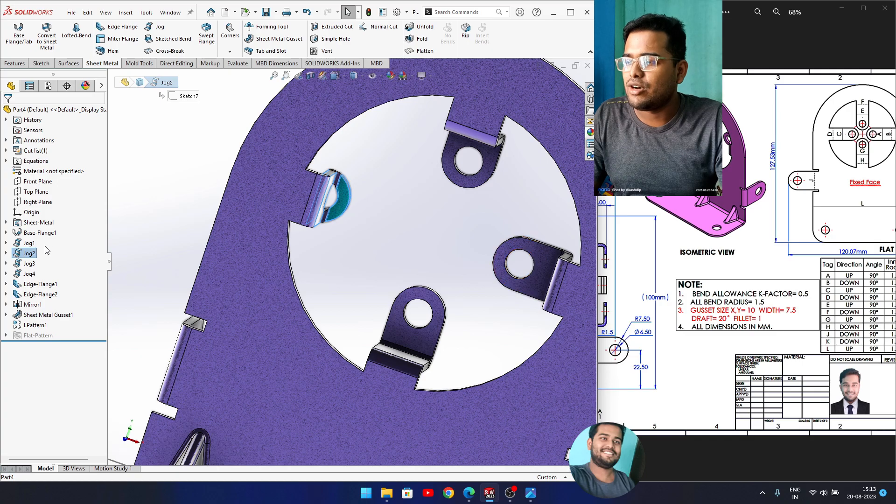
left_click(29, 243)
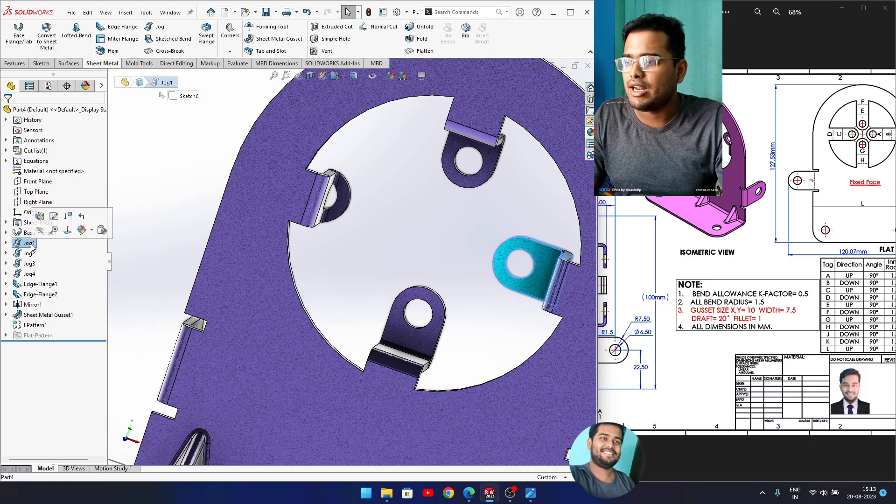
left_click(40, 218)
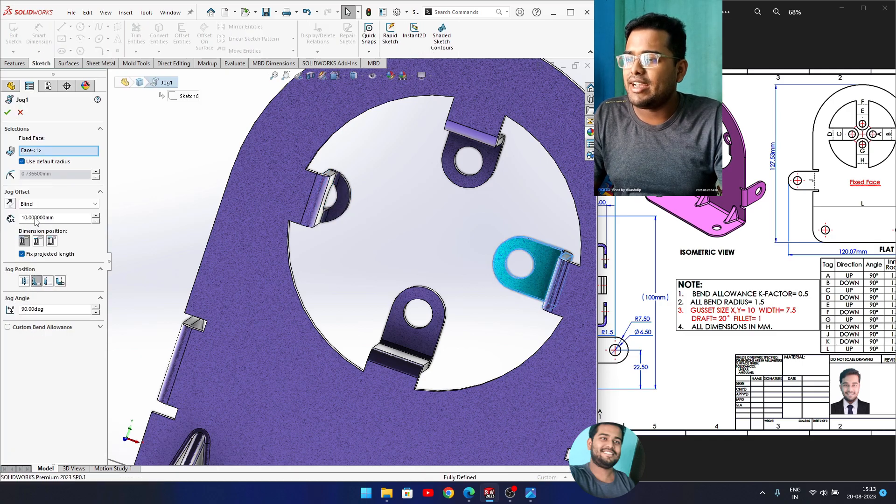
left_click(21, 253)
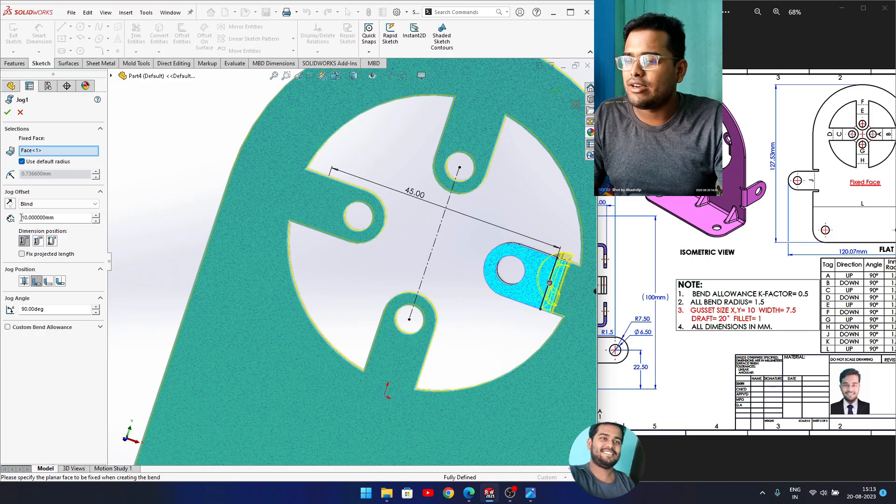
left_click(7, 113)
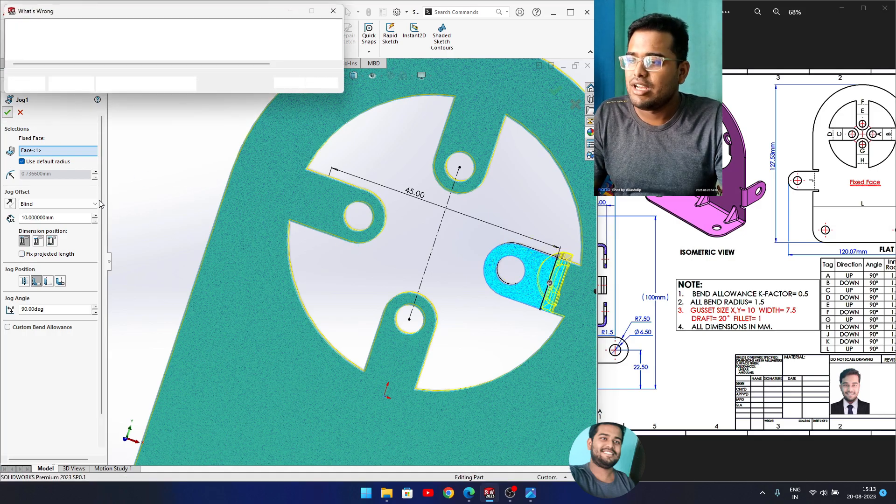
left_click(295, 87)
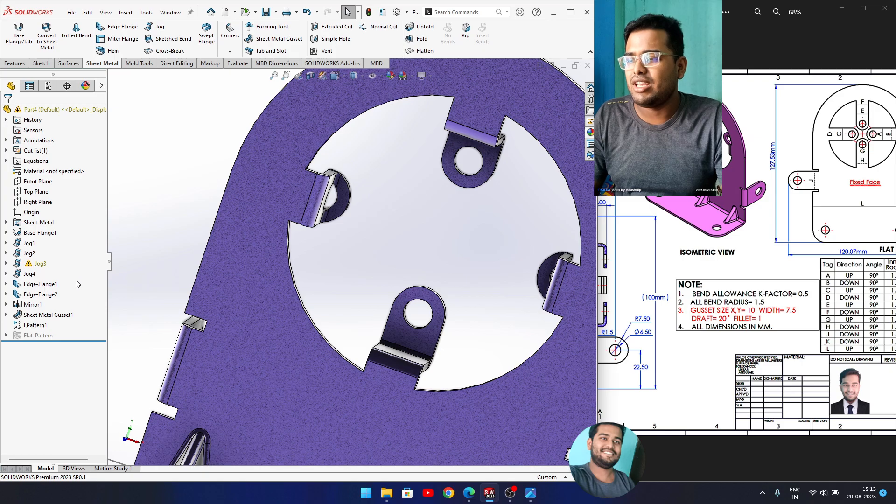
left_click(31, 265)
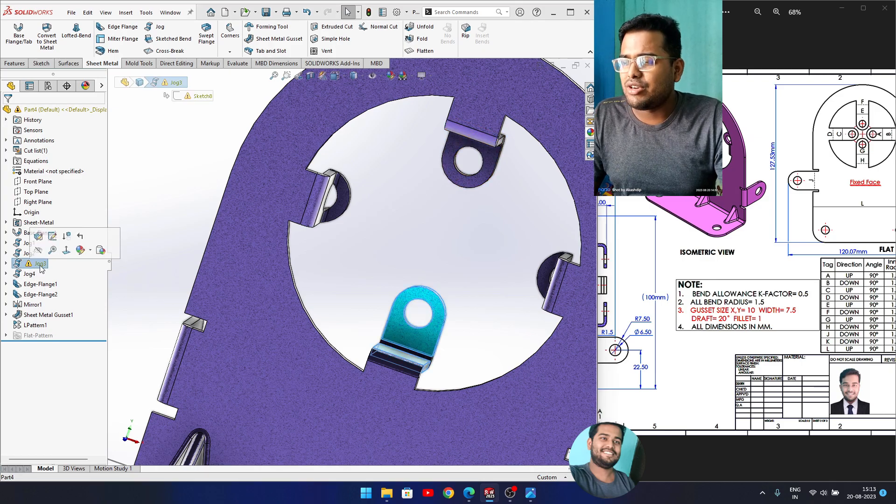
left_click(40, 264)
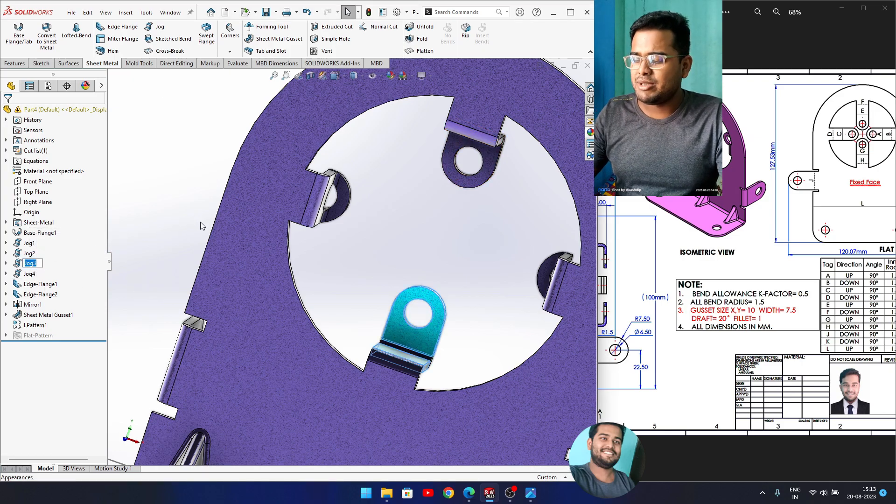
left_click(172, 242)
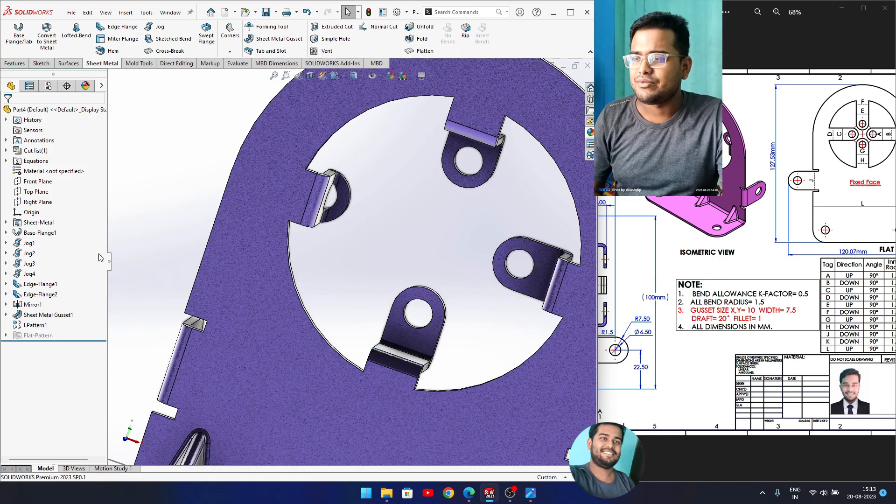
Edit the Jog2 tab in the circular opening, turn its fixed projected length back on, and accept the change.
left_click(29, 274)
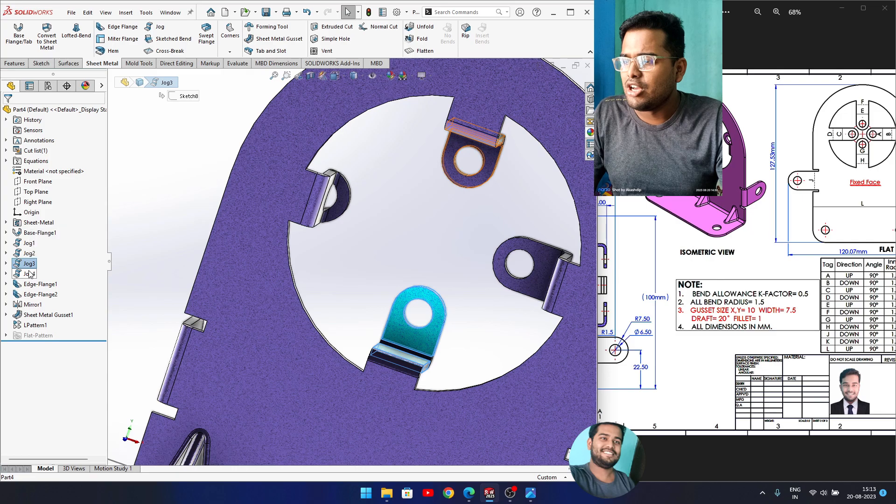
left_click(28, 254)
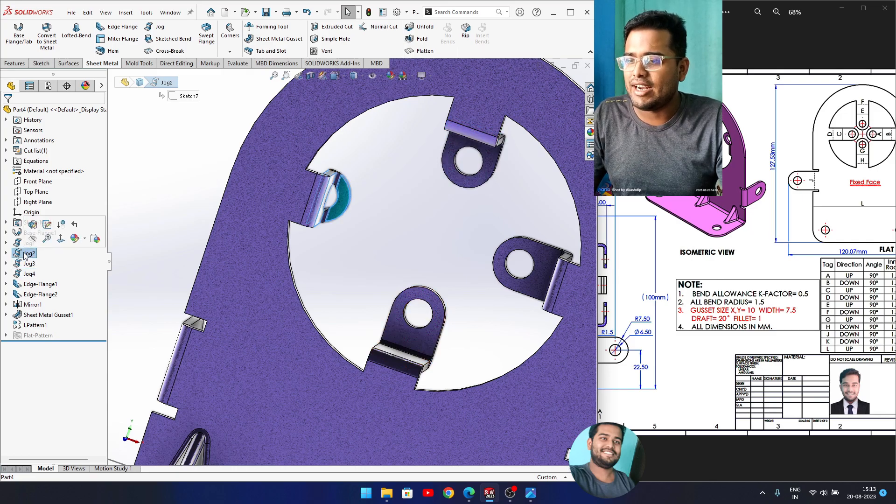
left_click(34, 227)
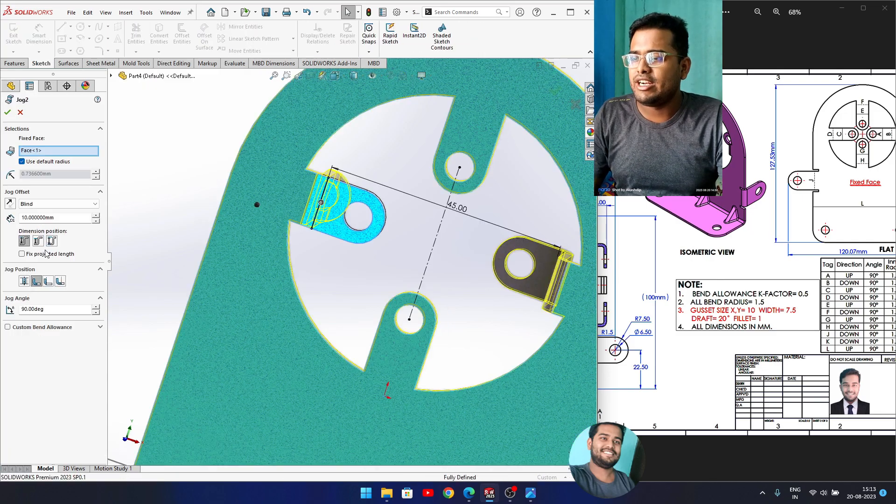
middle_click_drag(295, 254, 363, 234)
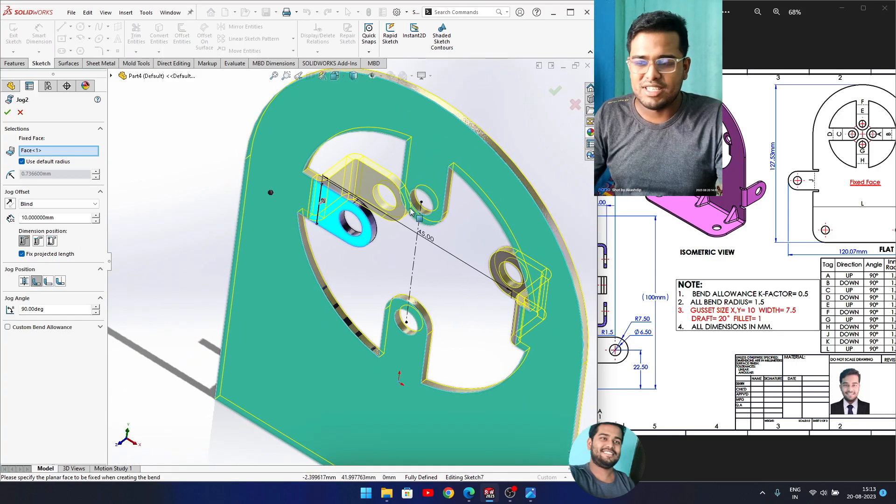
scroll(333, 207, "down", 5)
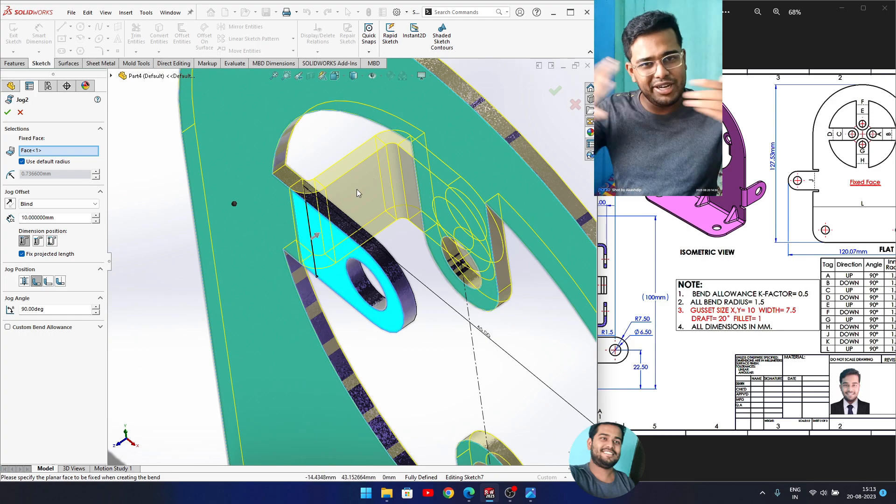
scroll(356, 189, "up", 3)
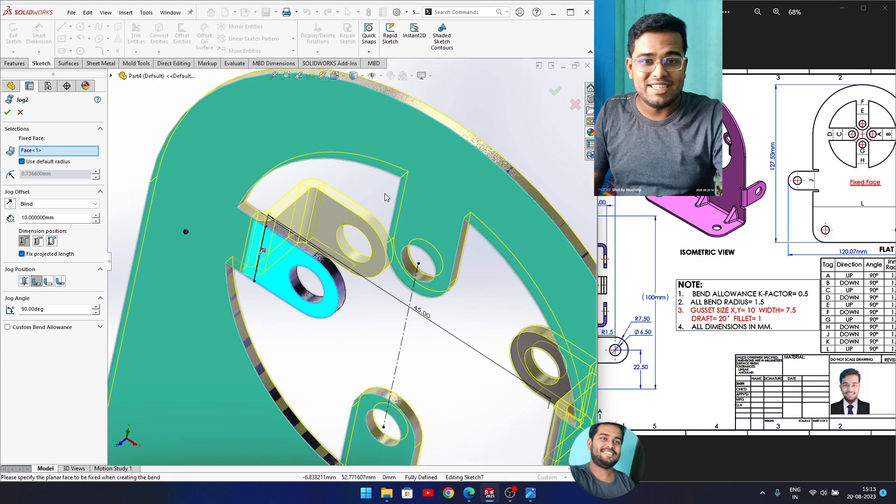
left_click(6, 113)
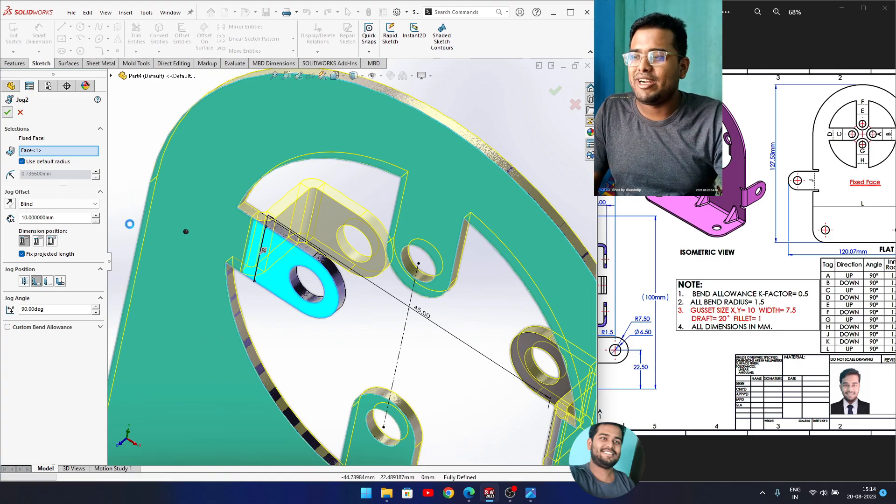
Flatten the bracket again and examine how the four central tabs lie in the flat pattern.
middle_click_drag(343, 280, 357, 261)
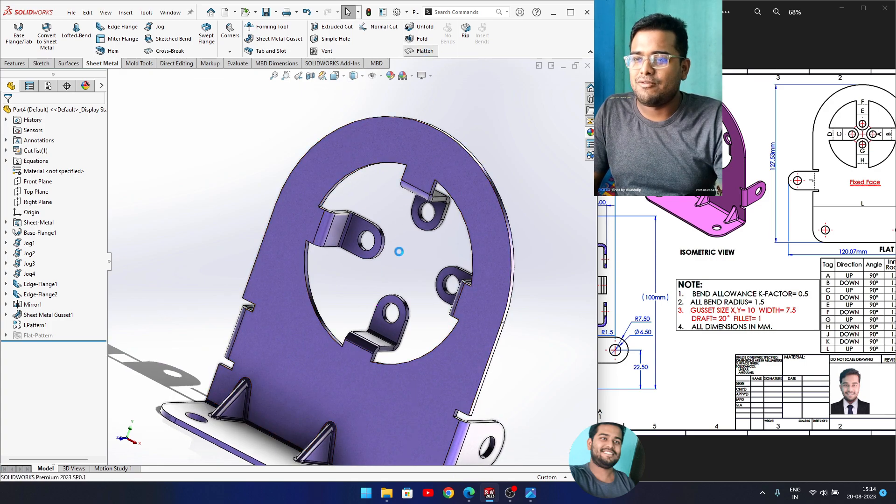
scroll(358, 272, "down", 5)
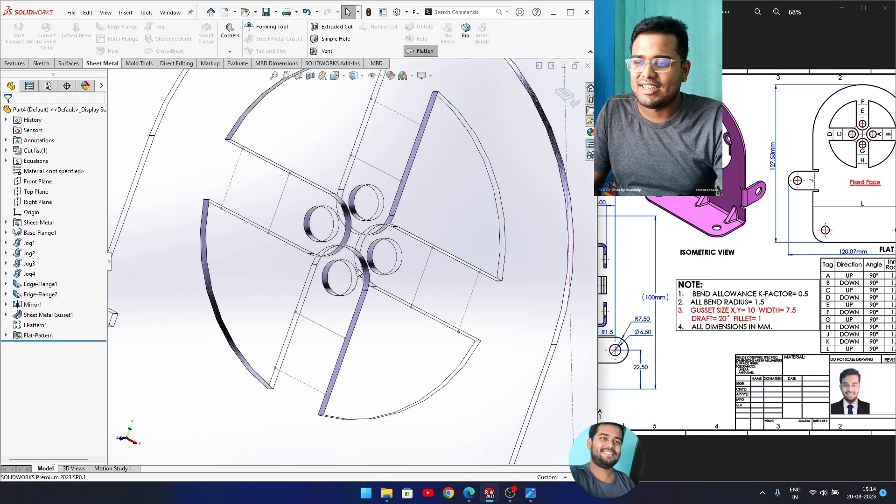
scroll(358, 272, "up", 8)
middle_click_drag(360, 298, 370, 333)
scroll(365, 262, "down", 5)
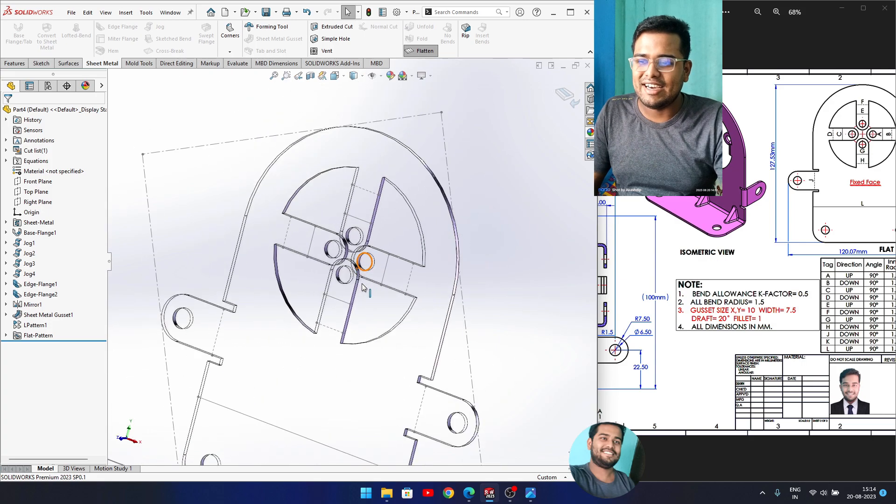
scroll(404, 345, "up", 3)
middle_click_drag(407, 404, 409, 371)
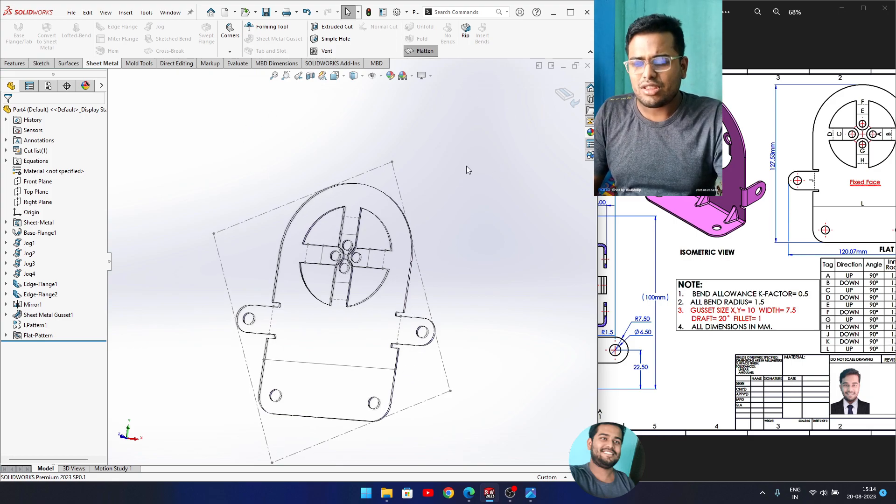
Return the bracket to its folded state and inspect the finished model from the back and the front.
left_click(426, 51)
middle_click_drag(454, 366, 424, 470)
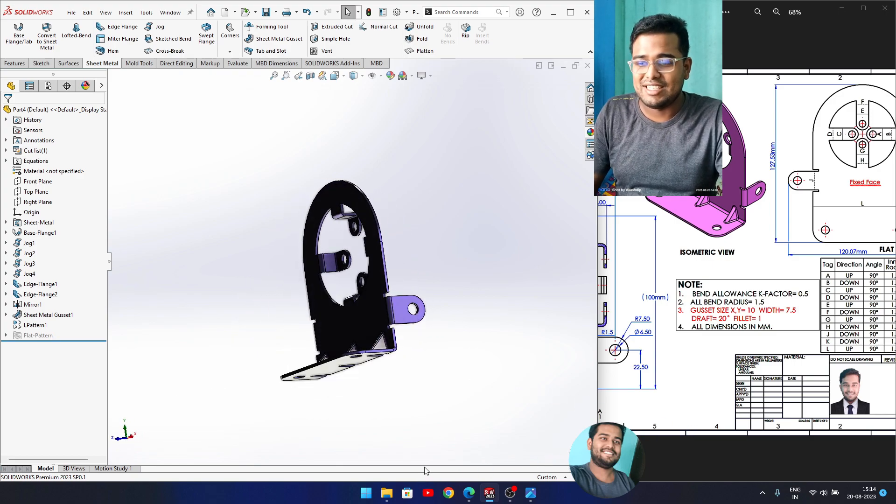
middle_click_drag(454, 280, 475, 349)
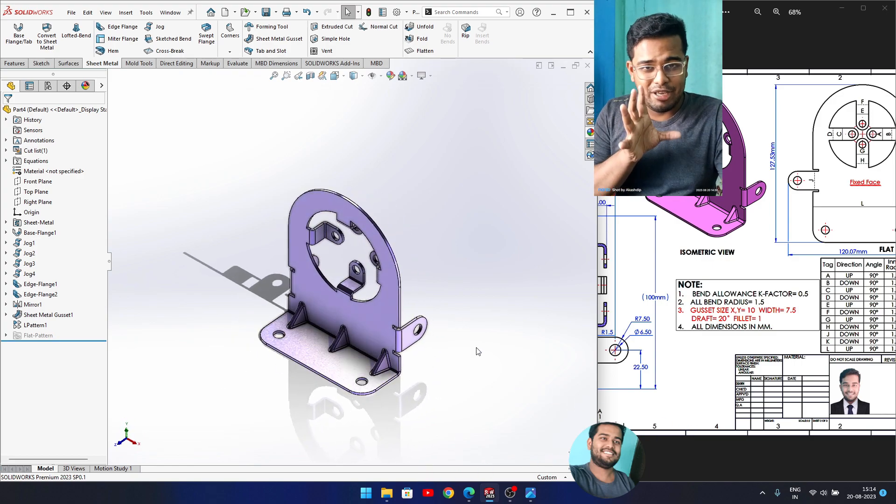
scroll(466, 350, "down", 3)
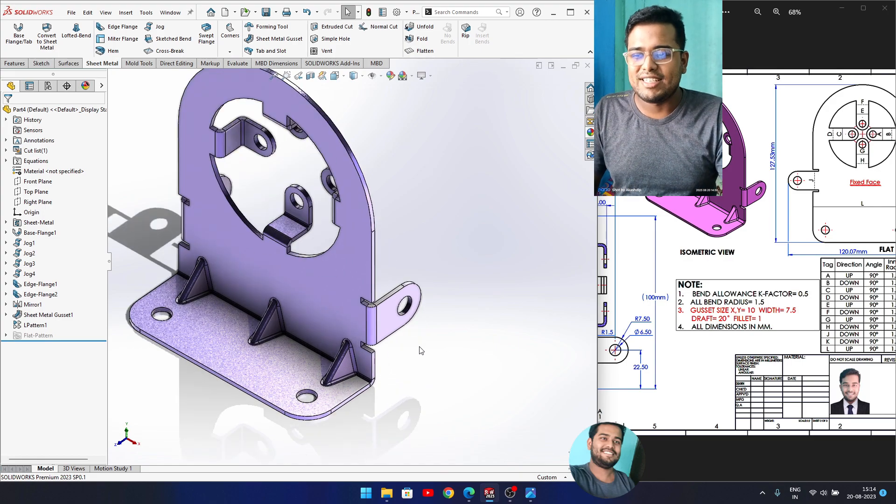
middle_click_drag(421, 350, 467, 364)
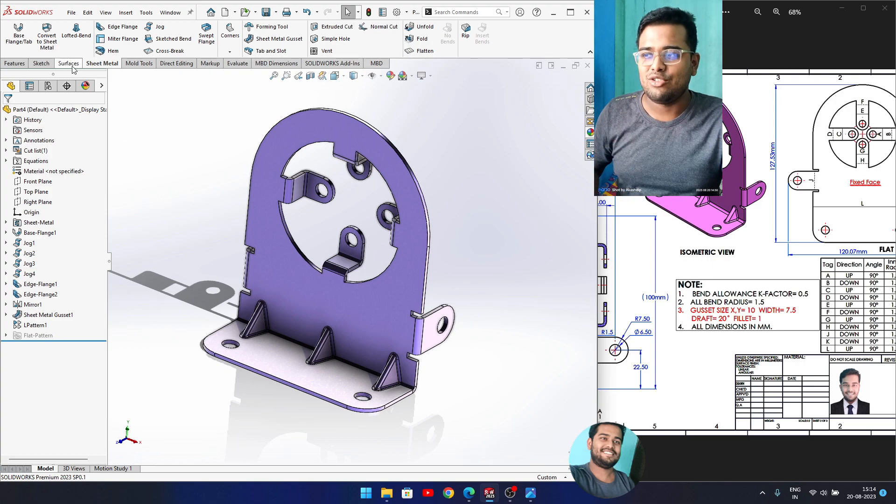
left_click(38, 65)
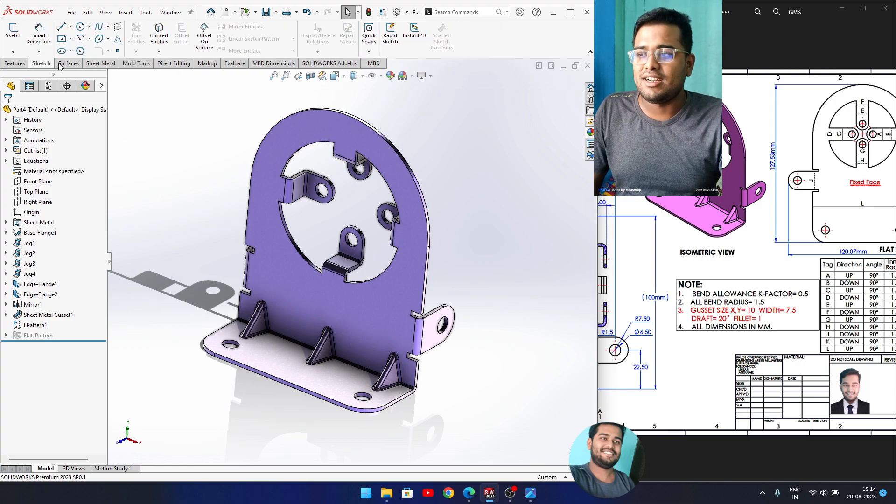
left_click(69, 63)
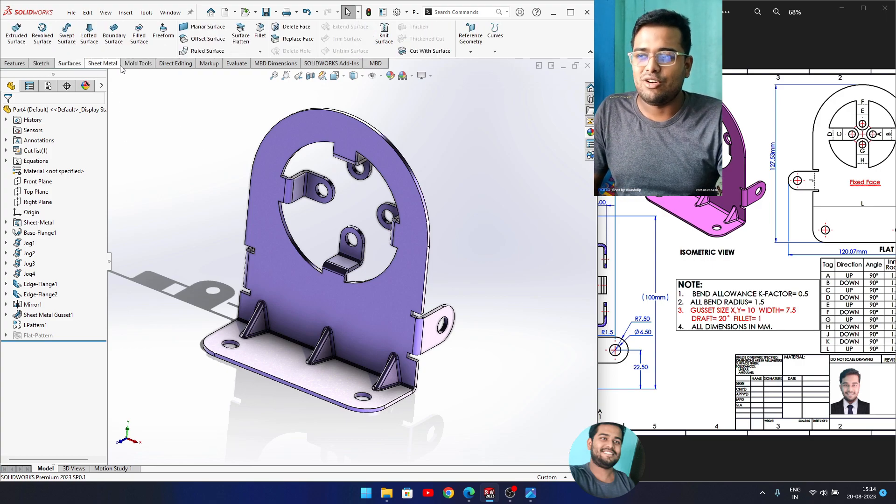
left_click(102, 64)
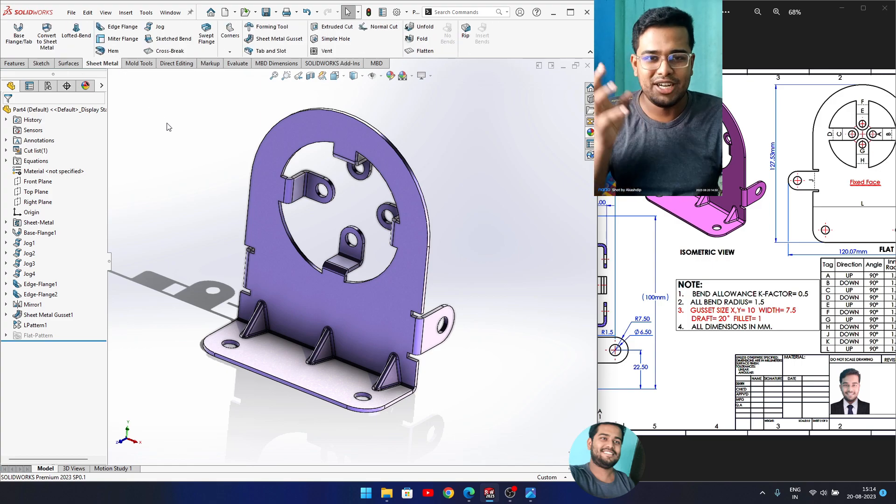